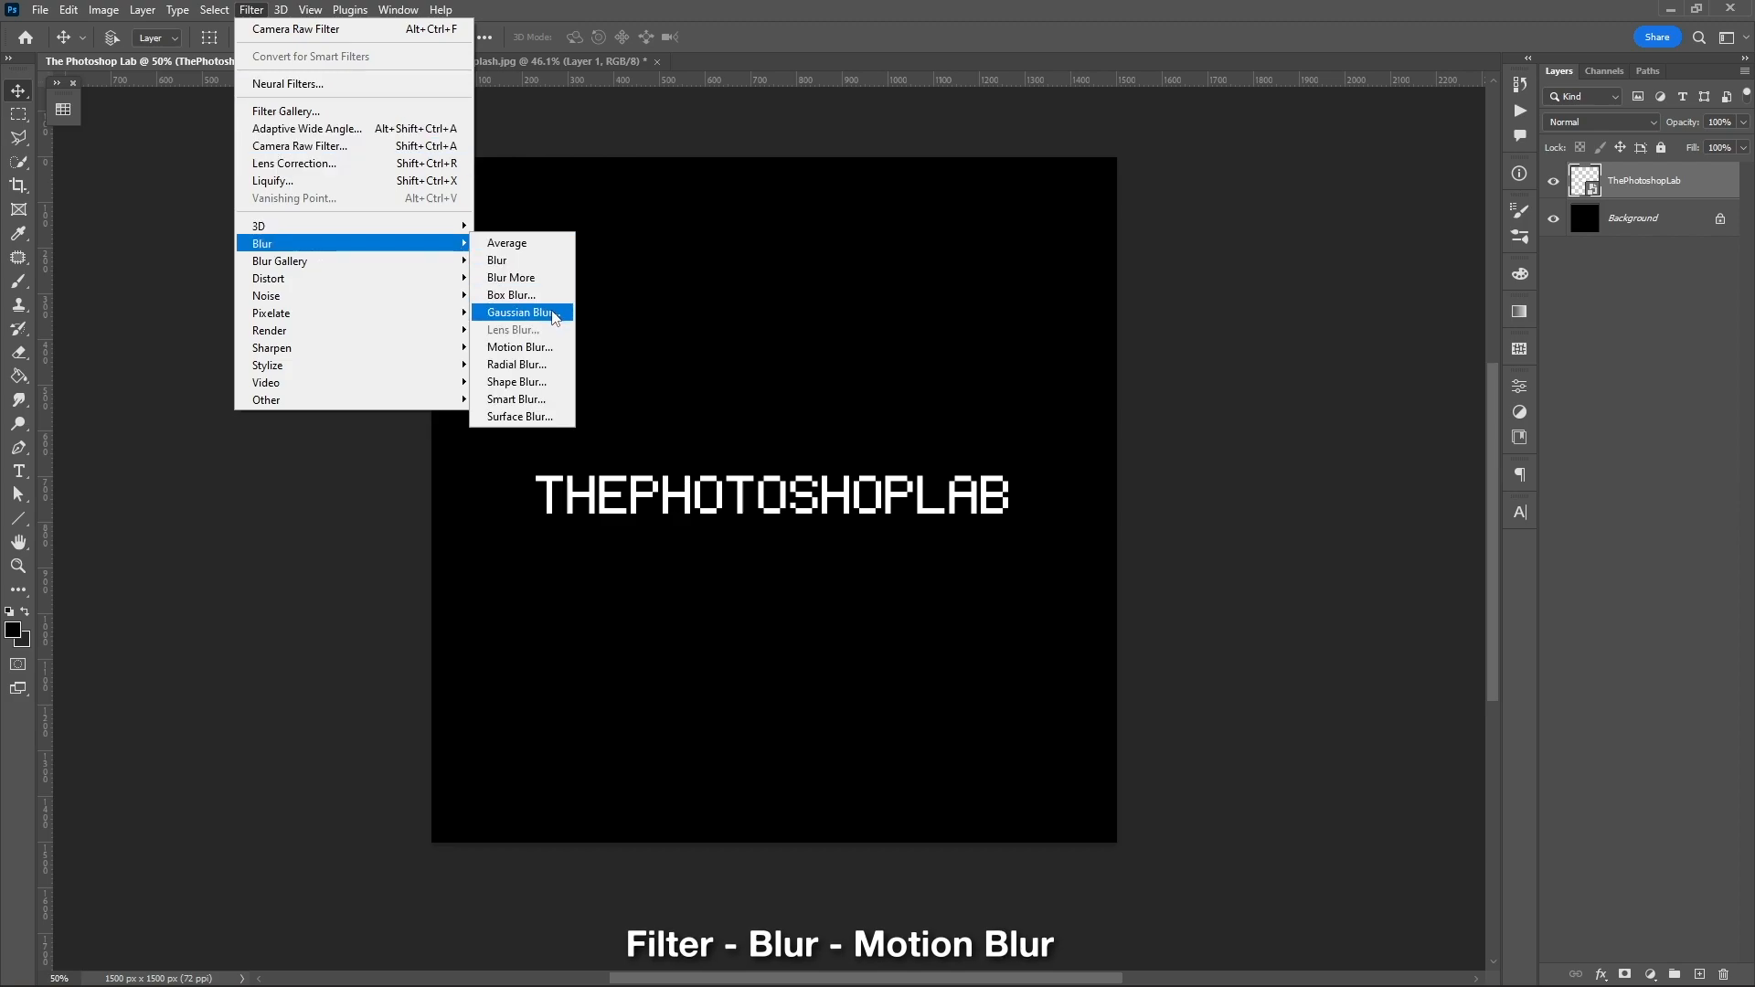
- Apply a Motion Blur with a 90° angle and 1400-pixel distance to the text layer, and duplicate the blurred layer 15 times
click(558, 348)
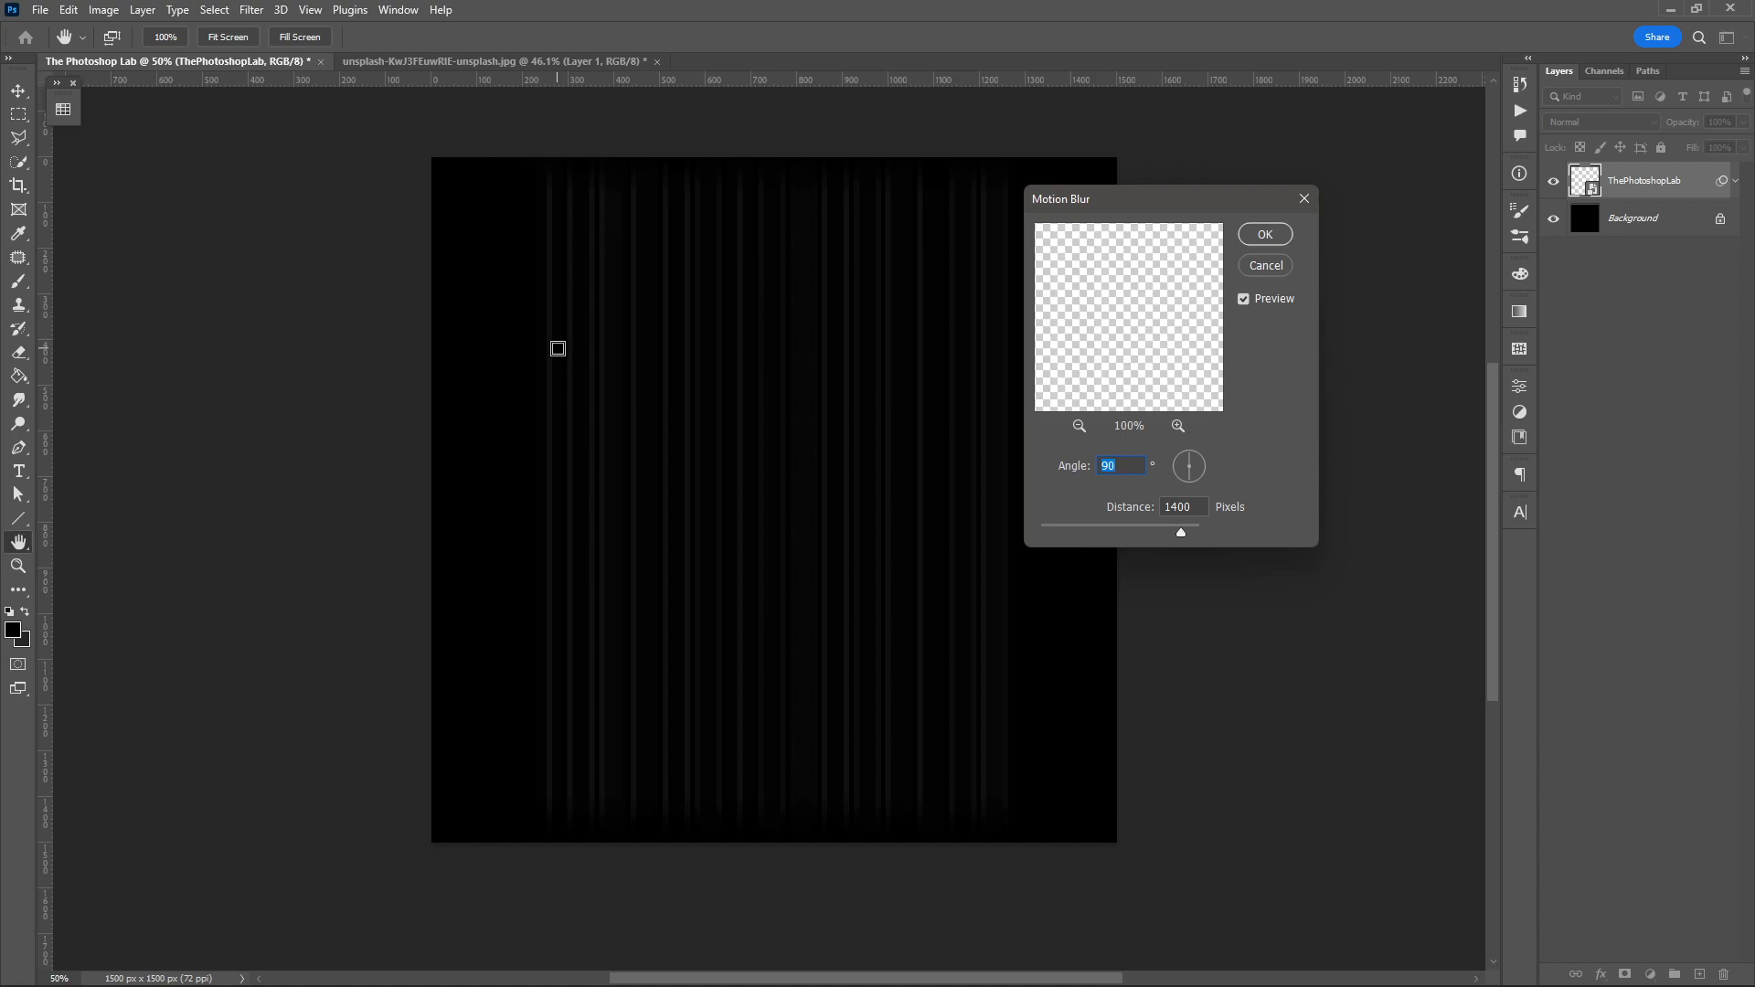
key(Return)
key(ctrl+j)
key(ctrl+j)
key(ctrl+j)
key(ctrl+j)
key(ctrl+j)
key(ctrl+j)
key(ctrl+j)
key(ctrl+j)
key(ctrl+j)
key(ctrl+j)
key(ctrl+j)
key(ctrl+j)
key(ctrl+j)
key(ctrl+j)
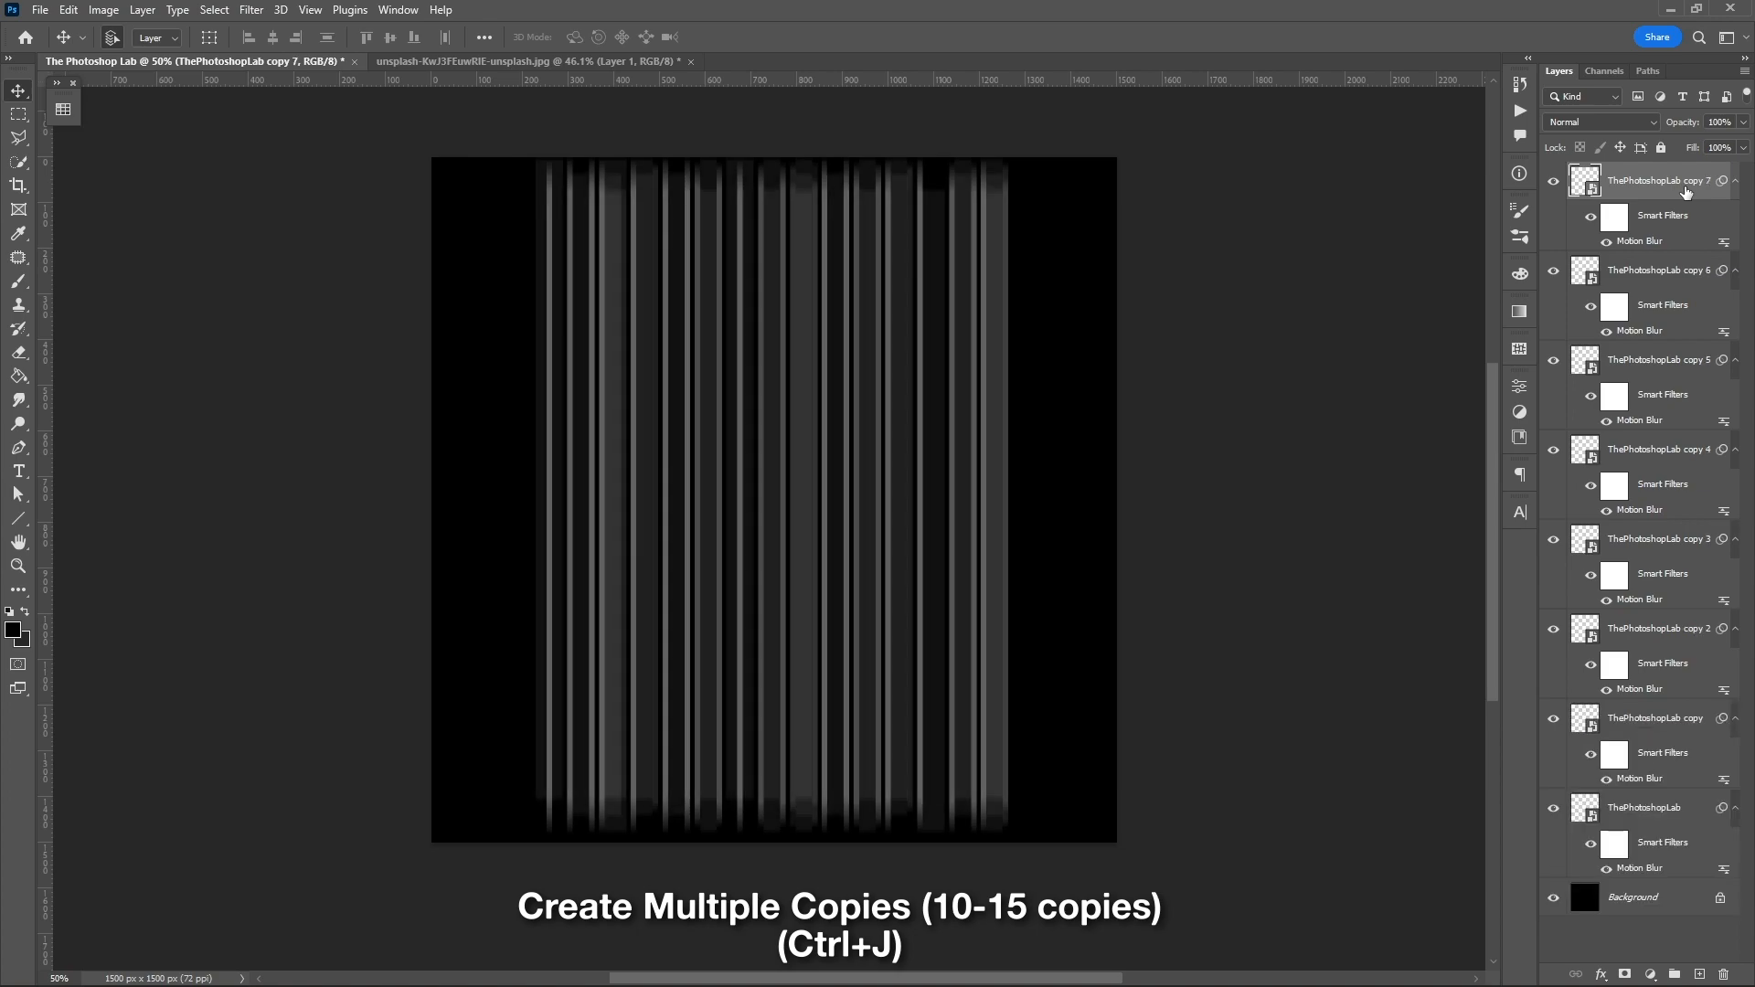
key(ctrl+j)
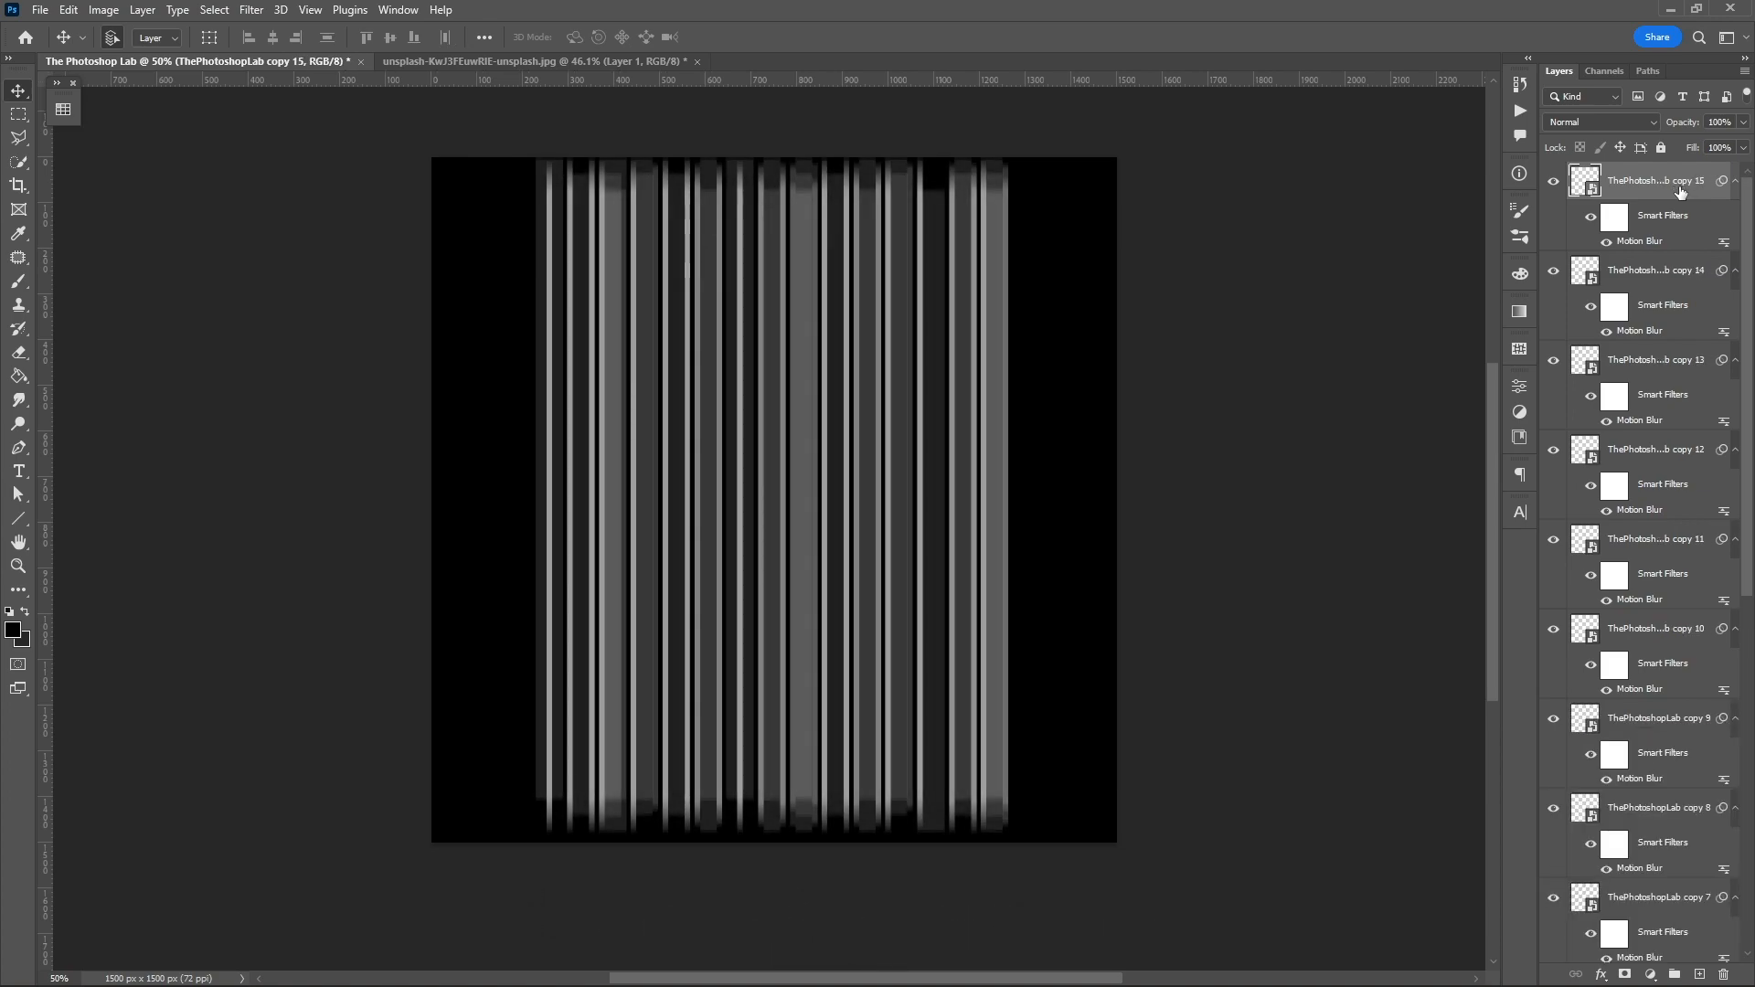
- Select all the blurred text layers, from the top copy down to the original, and convert them into one Smart Object
scroll(1666, 297, down, 3)
scroll(1666, 297, down, 5)
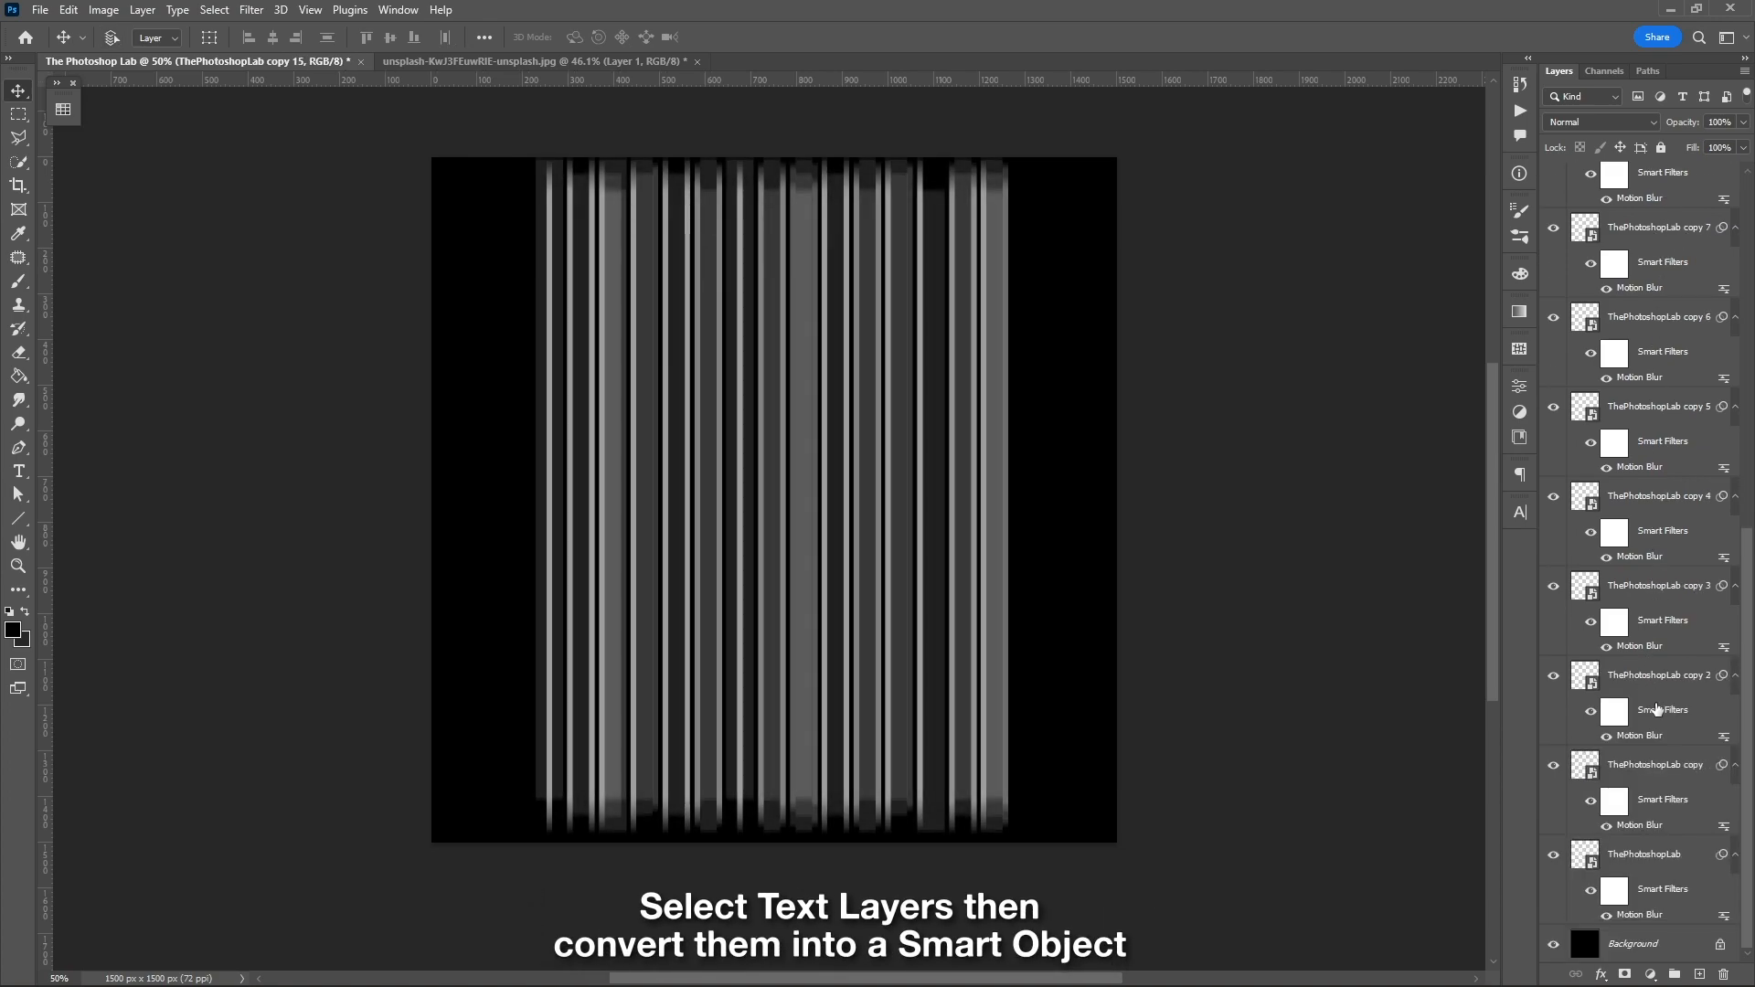
shift+click(1673, 860)
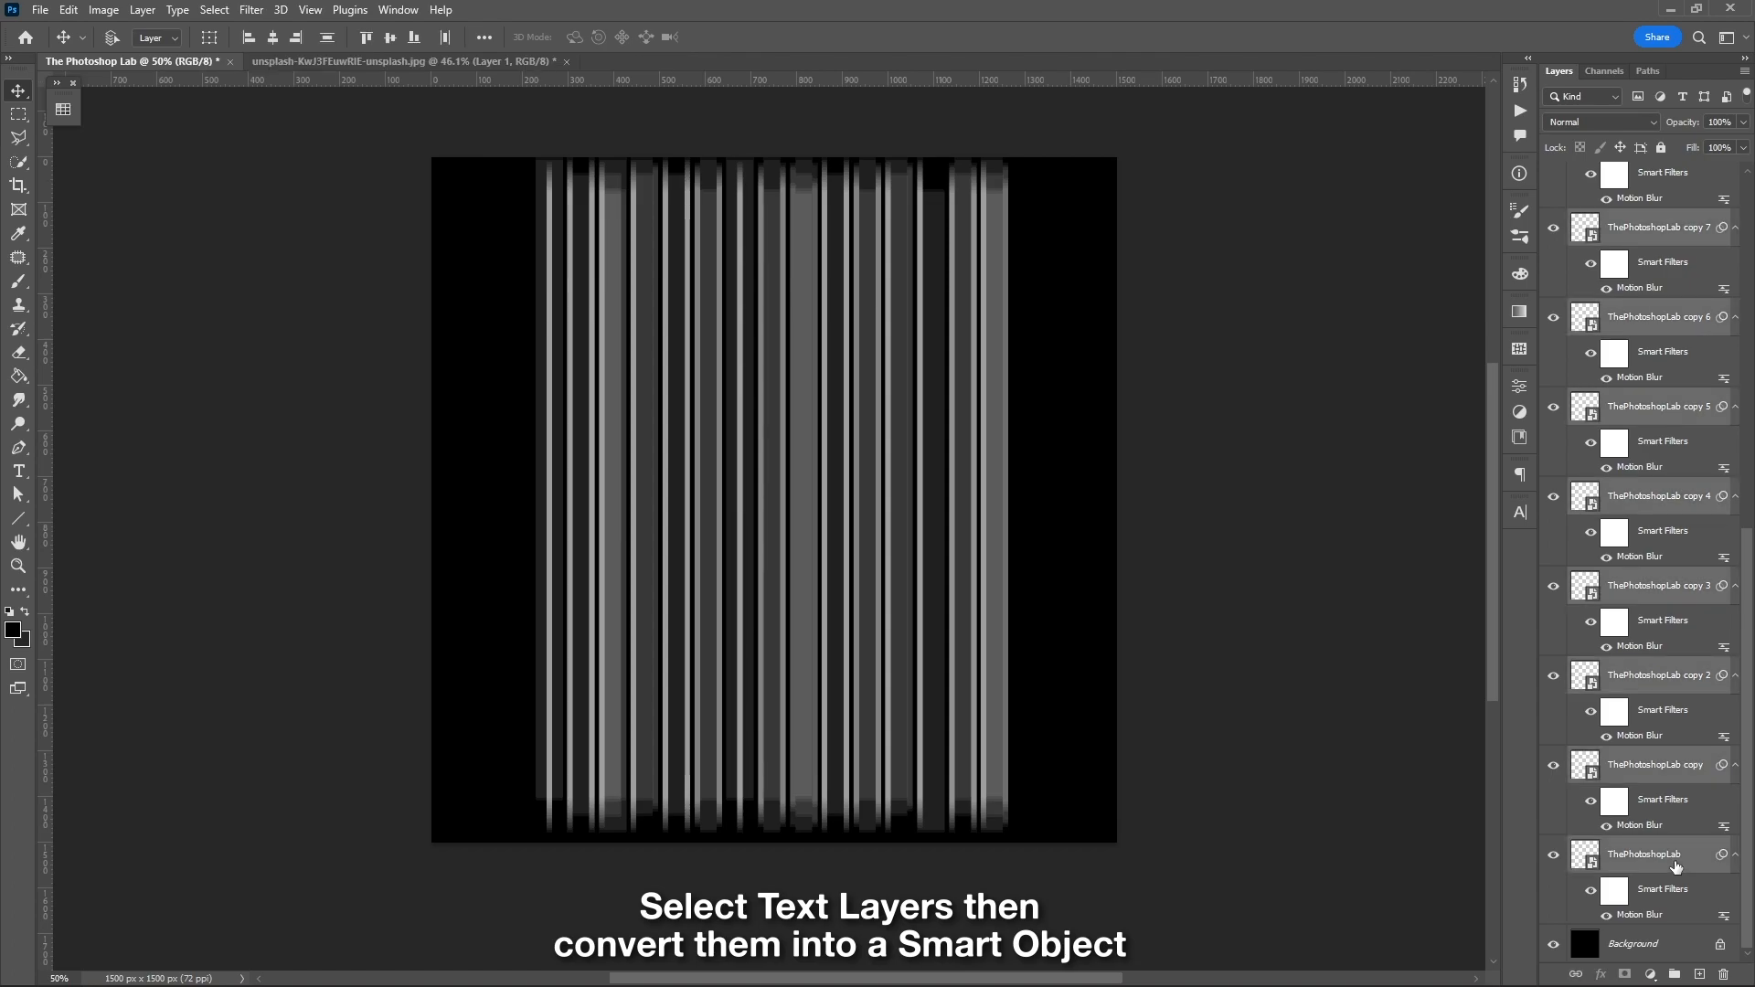
right_click(1675, 867)
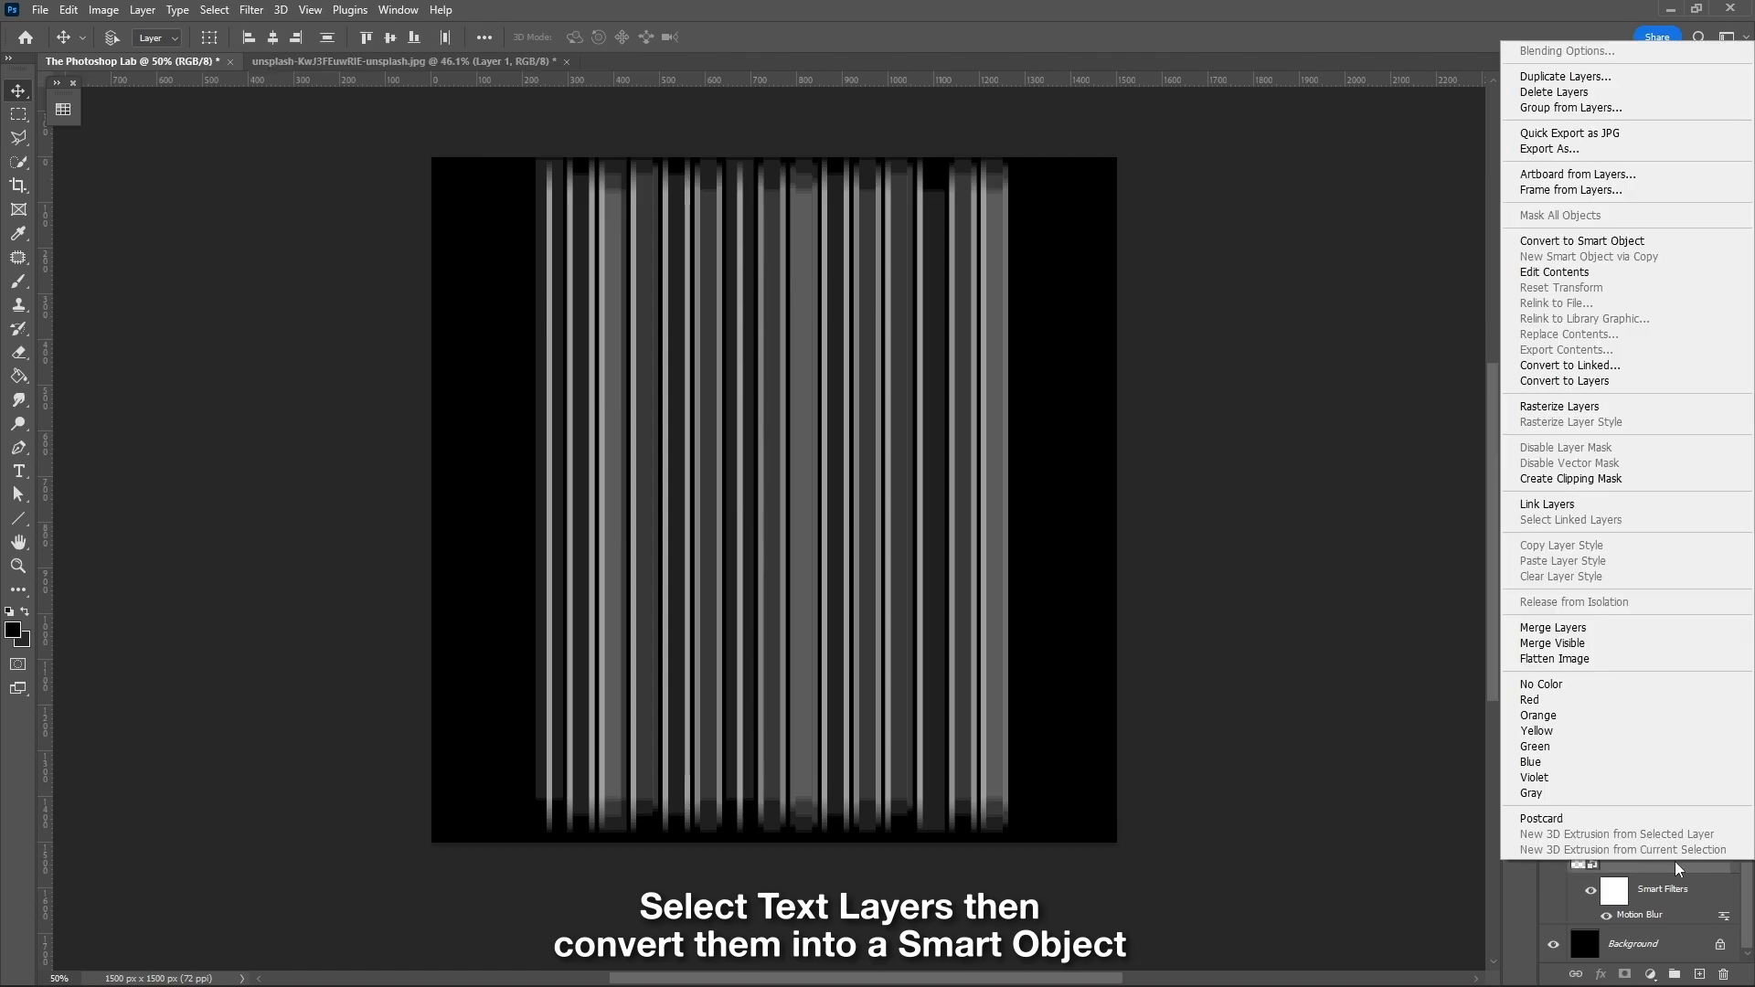
click(1646, 243)
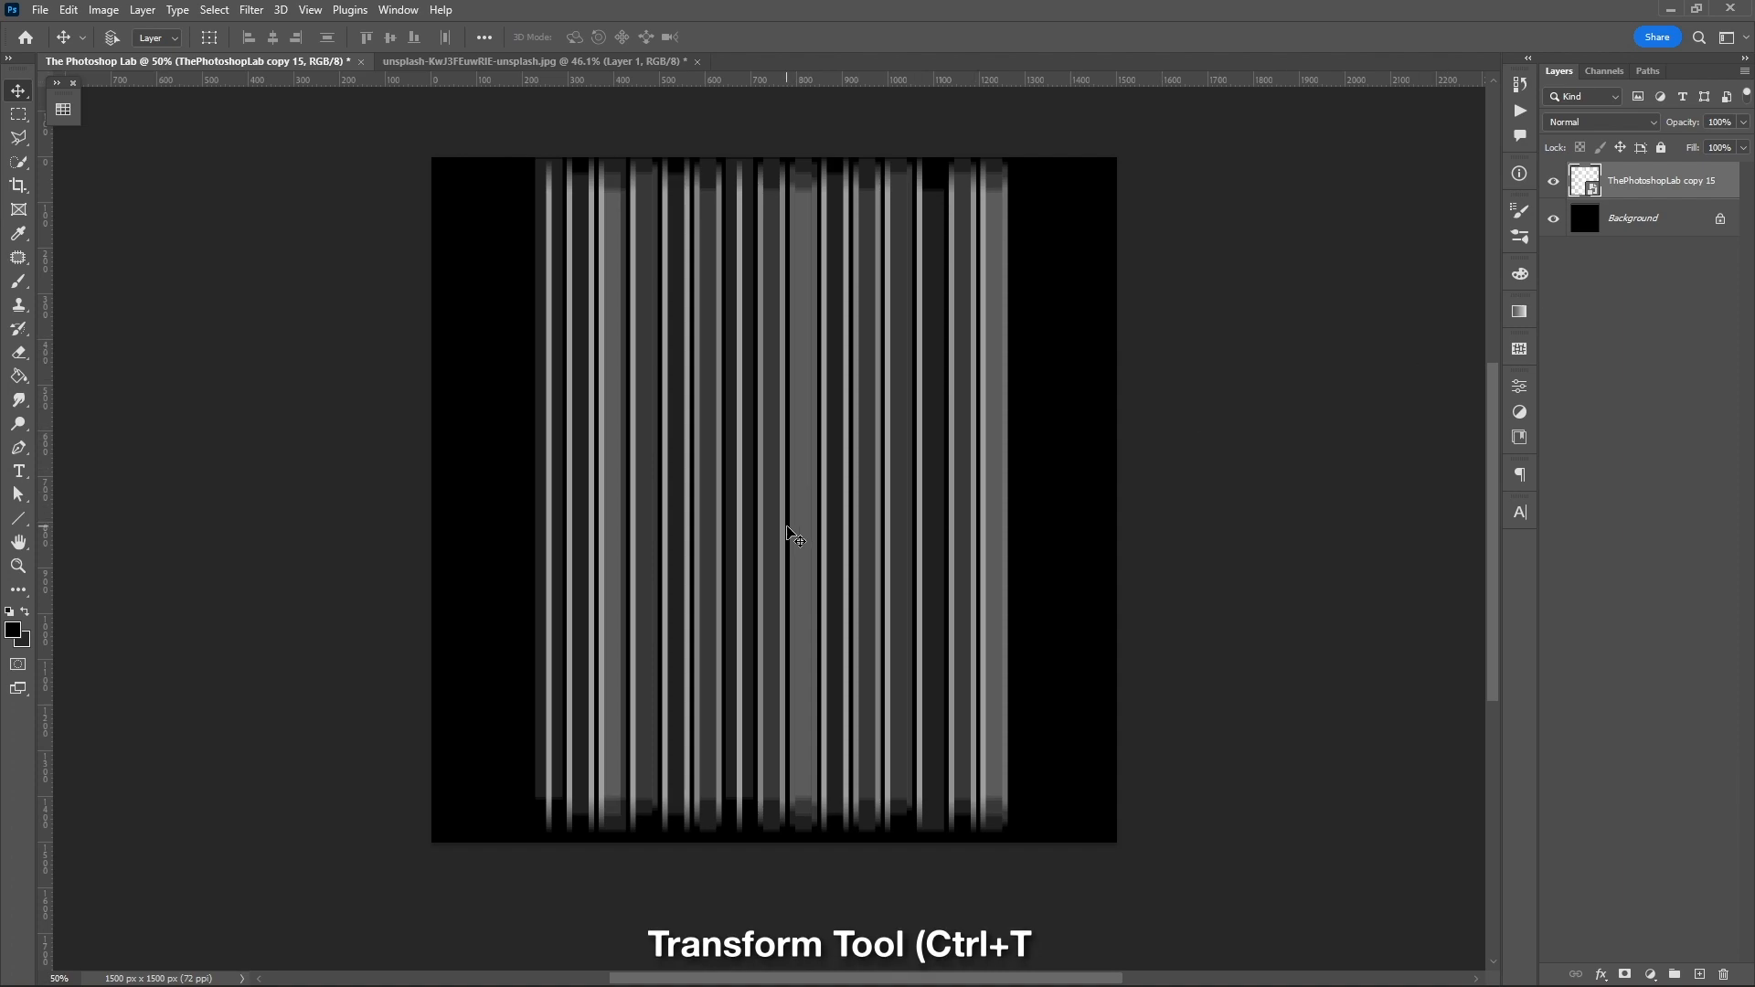
- Scale the striped Smart Object proportionally from its center to about 149% so the stripes fill the canvas width
key(ctrl+t)
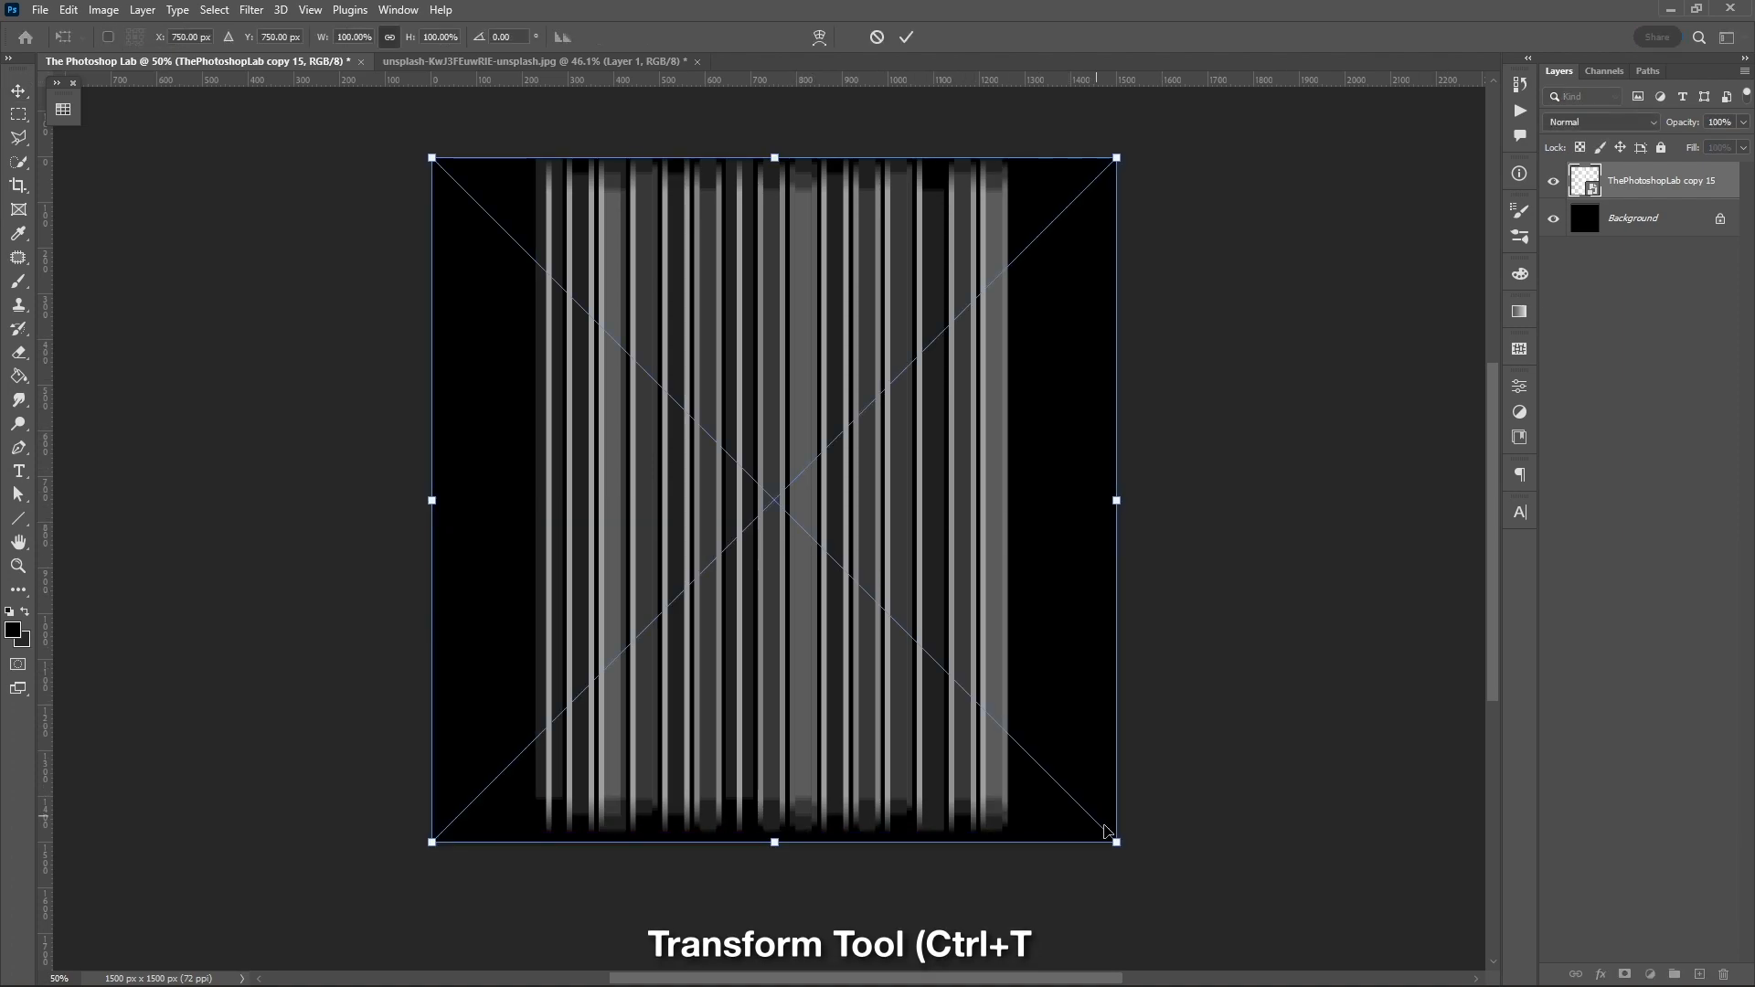
drag(1106, 832, 1339, 953)
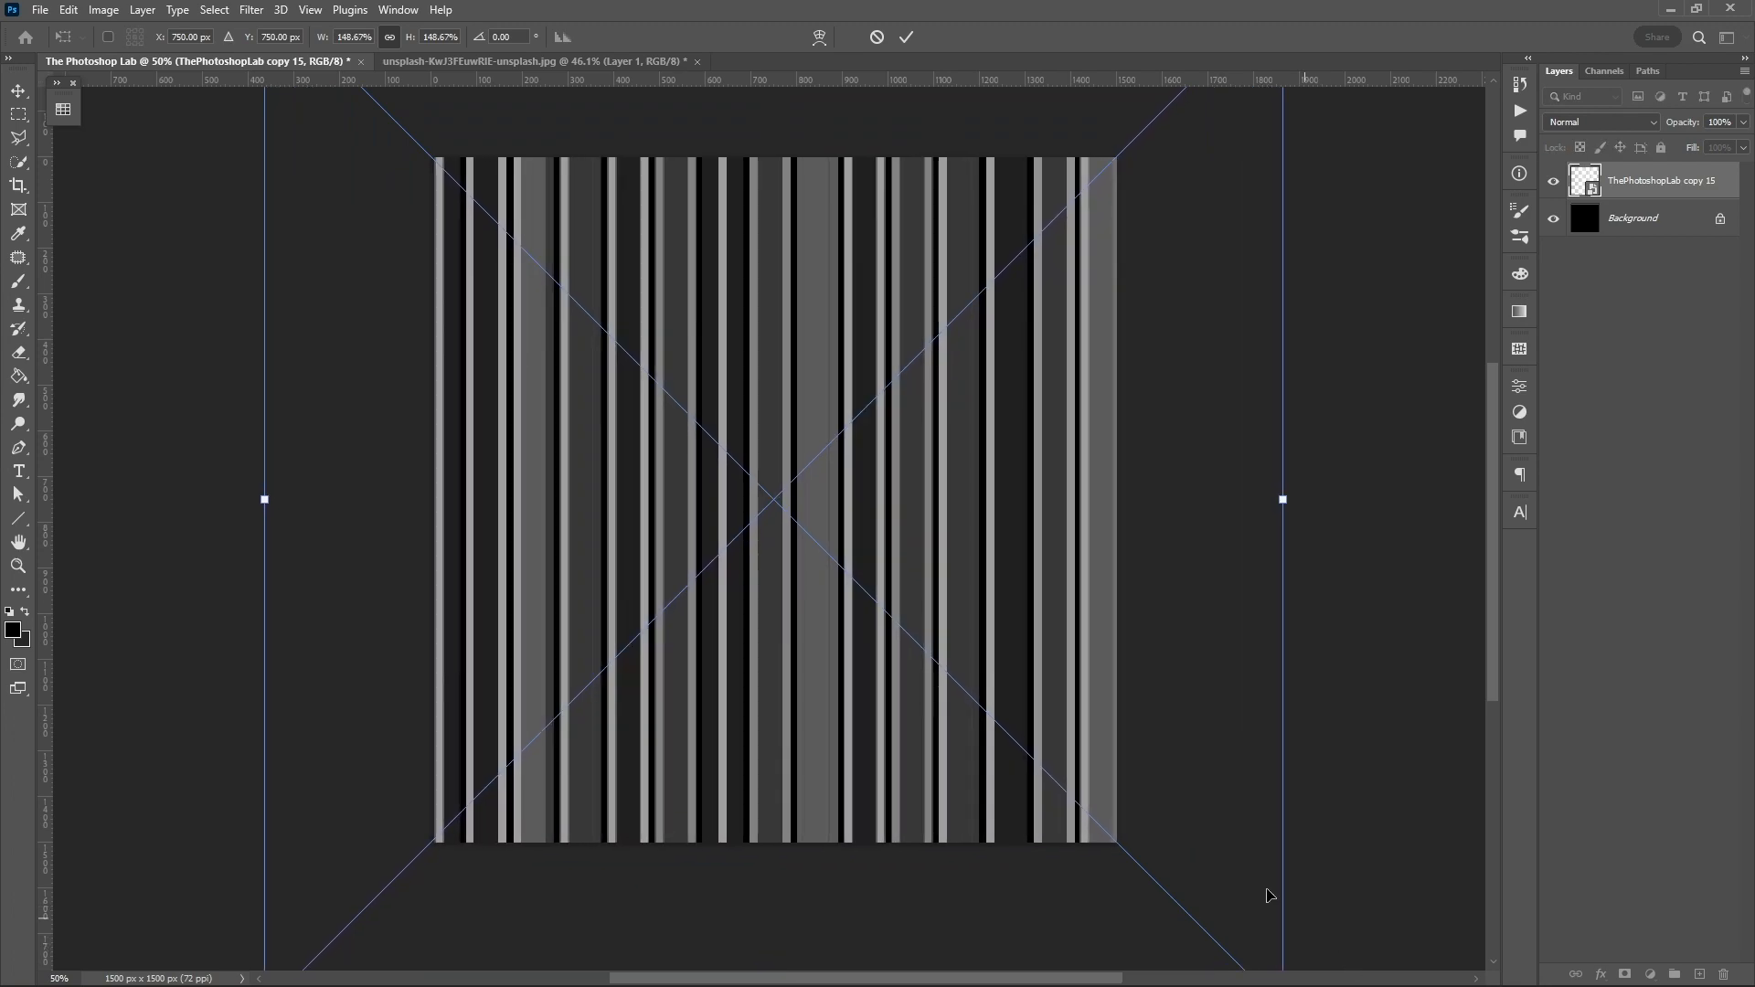
key(Return)
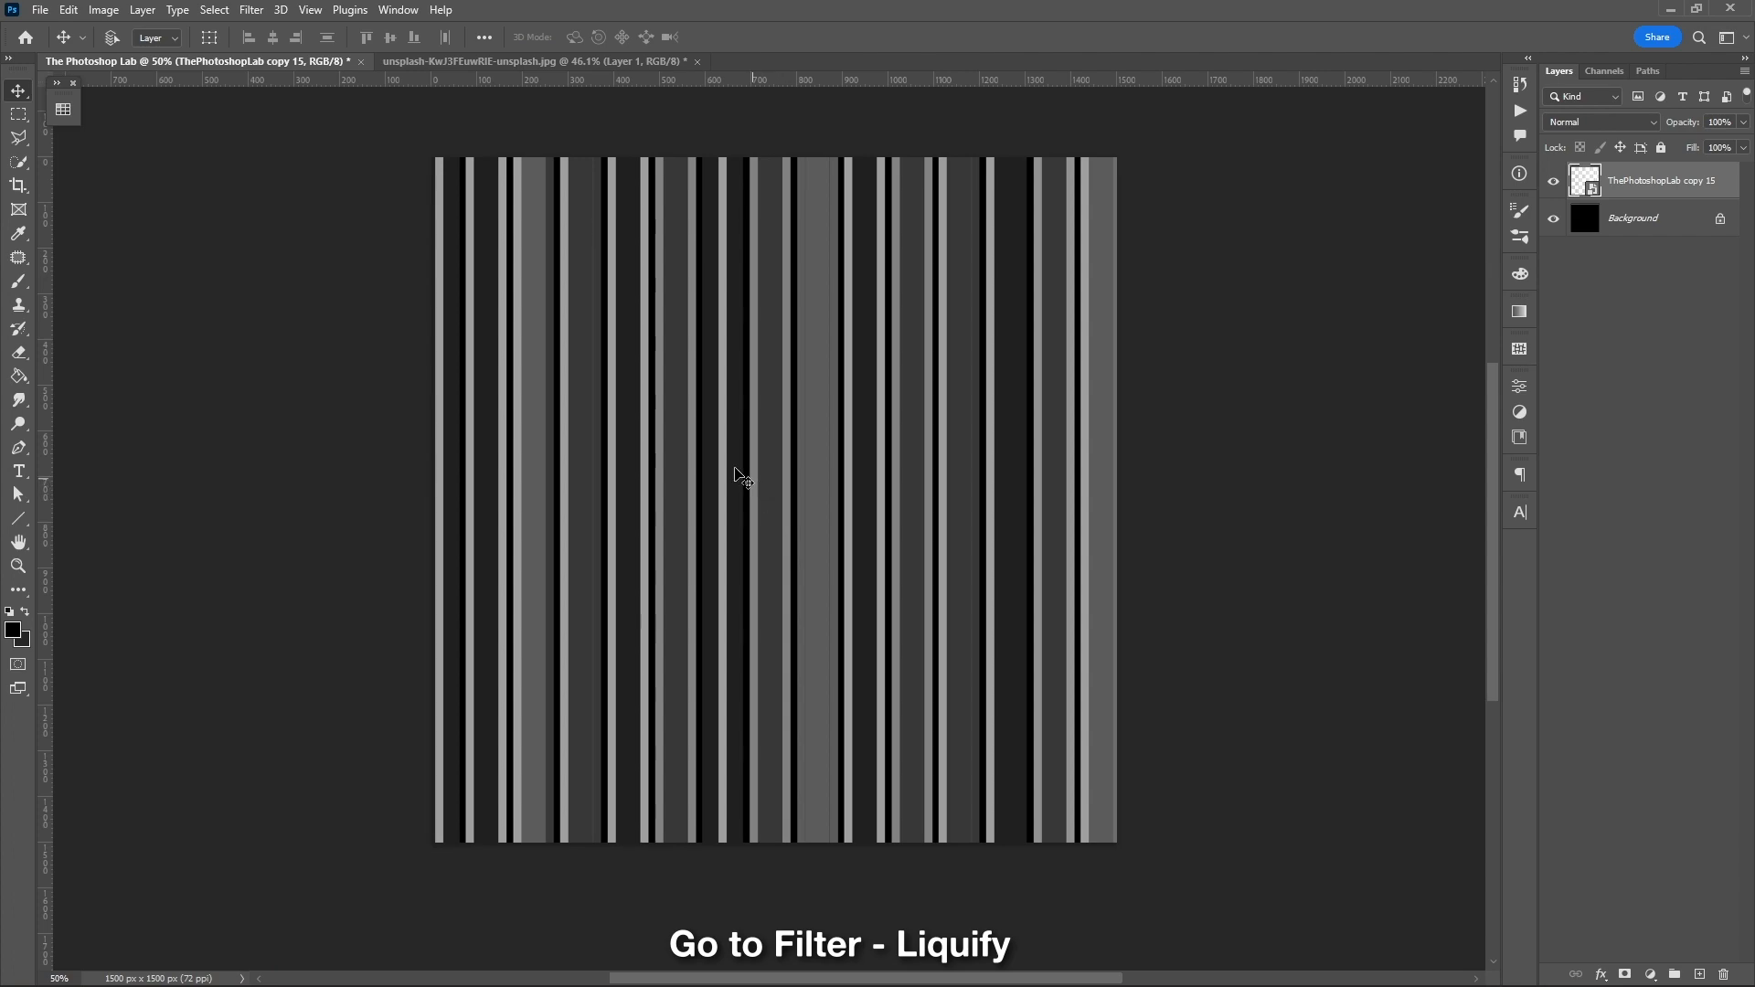
- Start the Liquify filter on the striped Smart Object and set up the Twirl Clockwise tool with a brush size of 1100
click(253, 10)
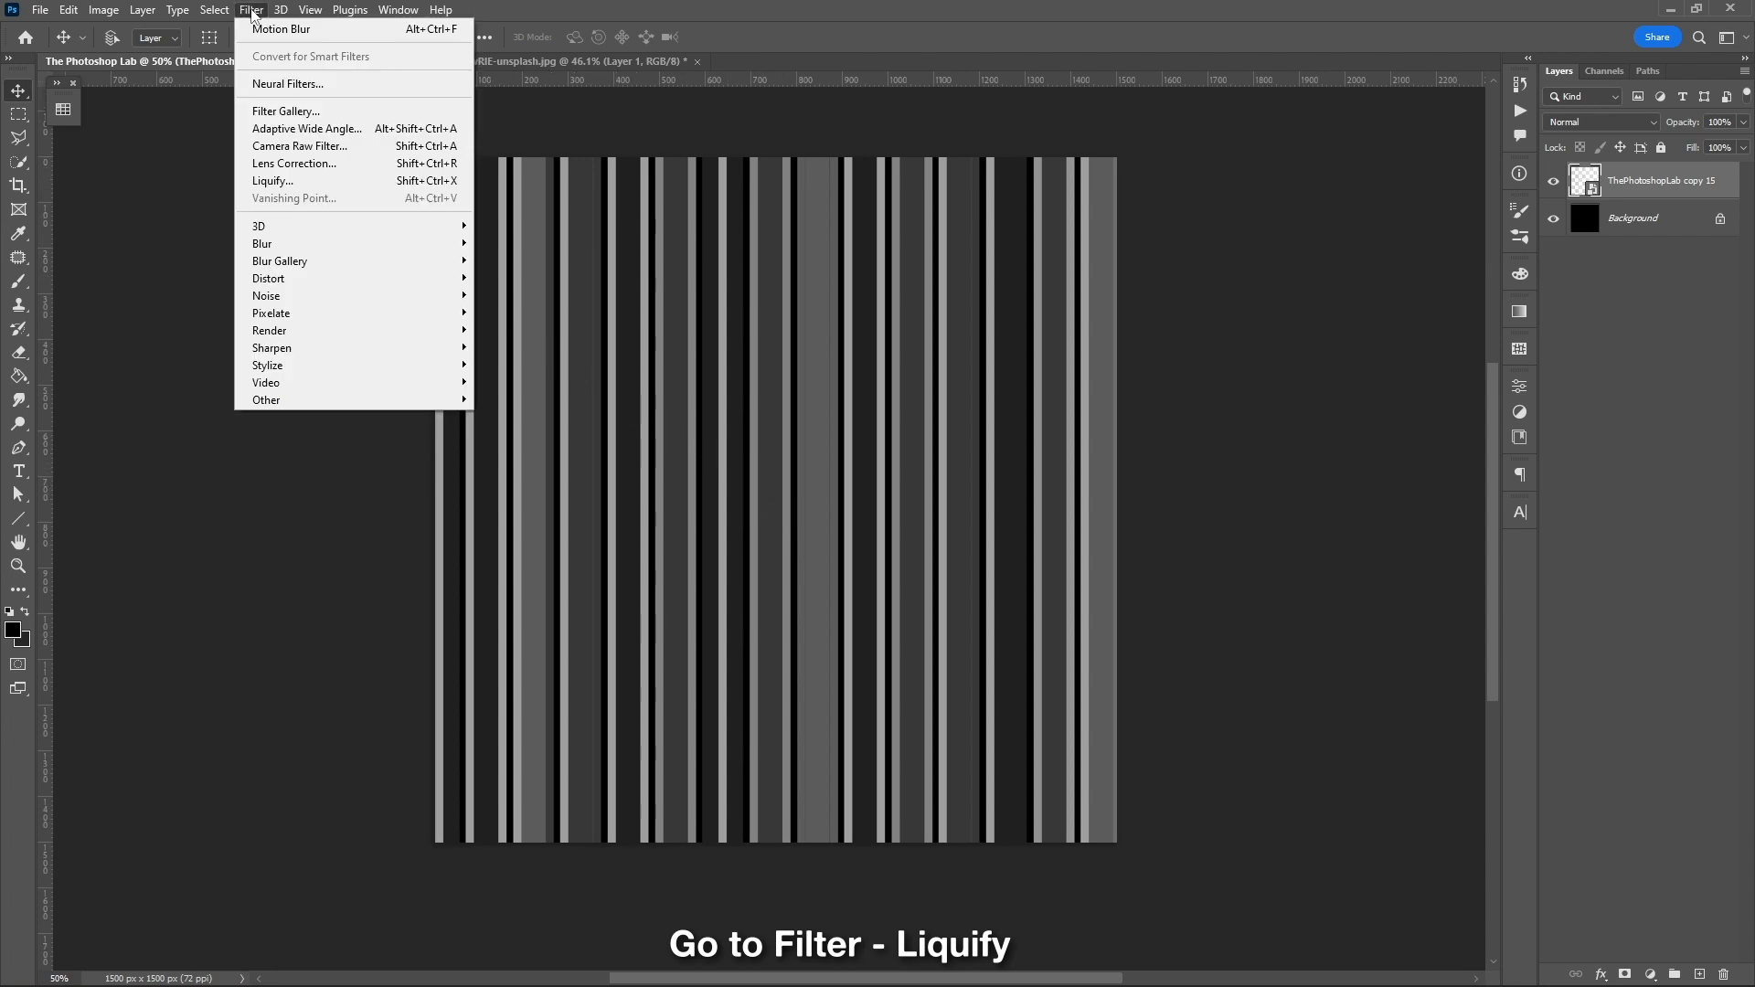
click(302, 185)
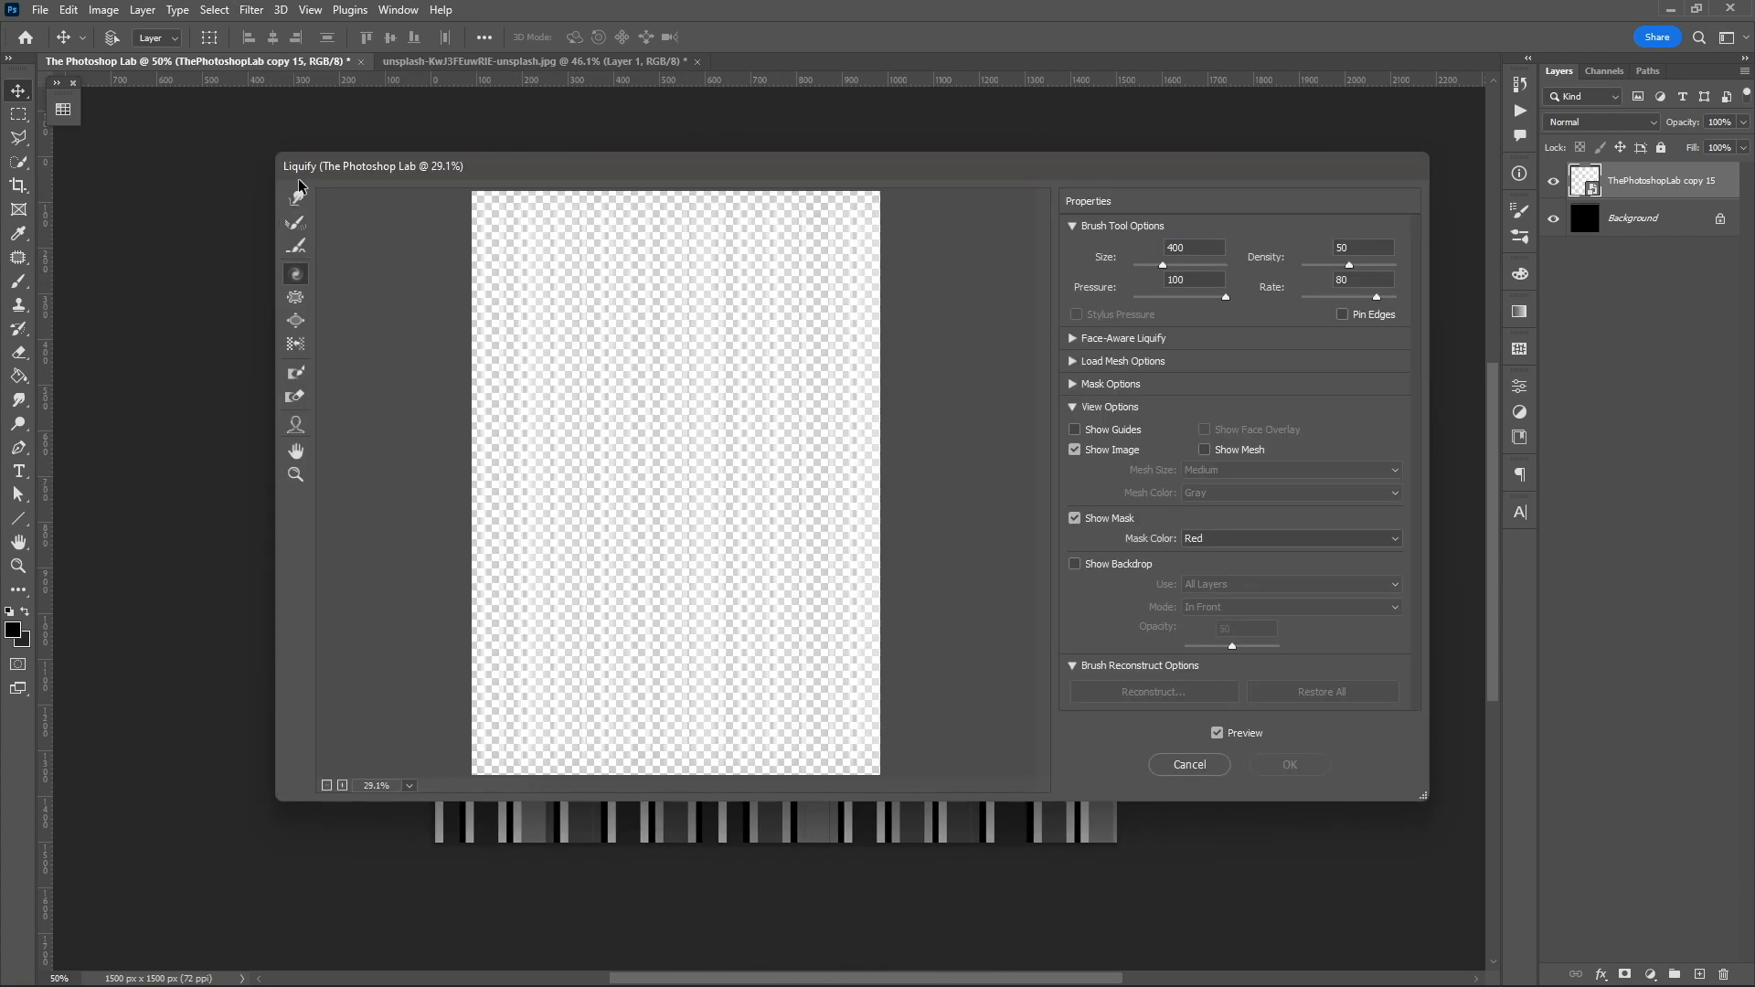
click(295, 275)
key(bracketright)
key(bracketright)
key(bracketright)
key(bracketright)
key(bracketright)
key(bracketright)
key(bracketright)
key(bracketright)
key(bracketright)
key(bracketright)
key(bracketright)
key(bracketright)
key(bracketright)
key(bracketright)
key(bracketright)
key(bracketright)
key(bracketright)
key(bracketright)
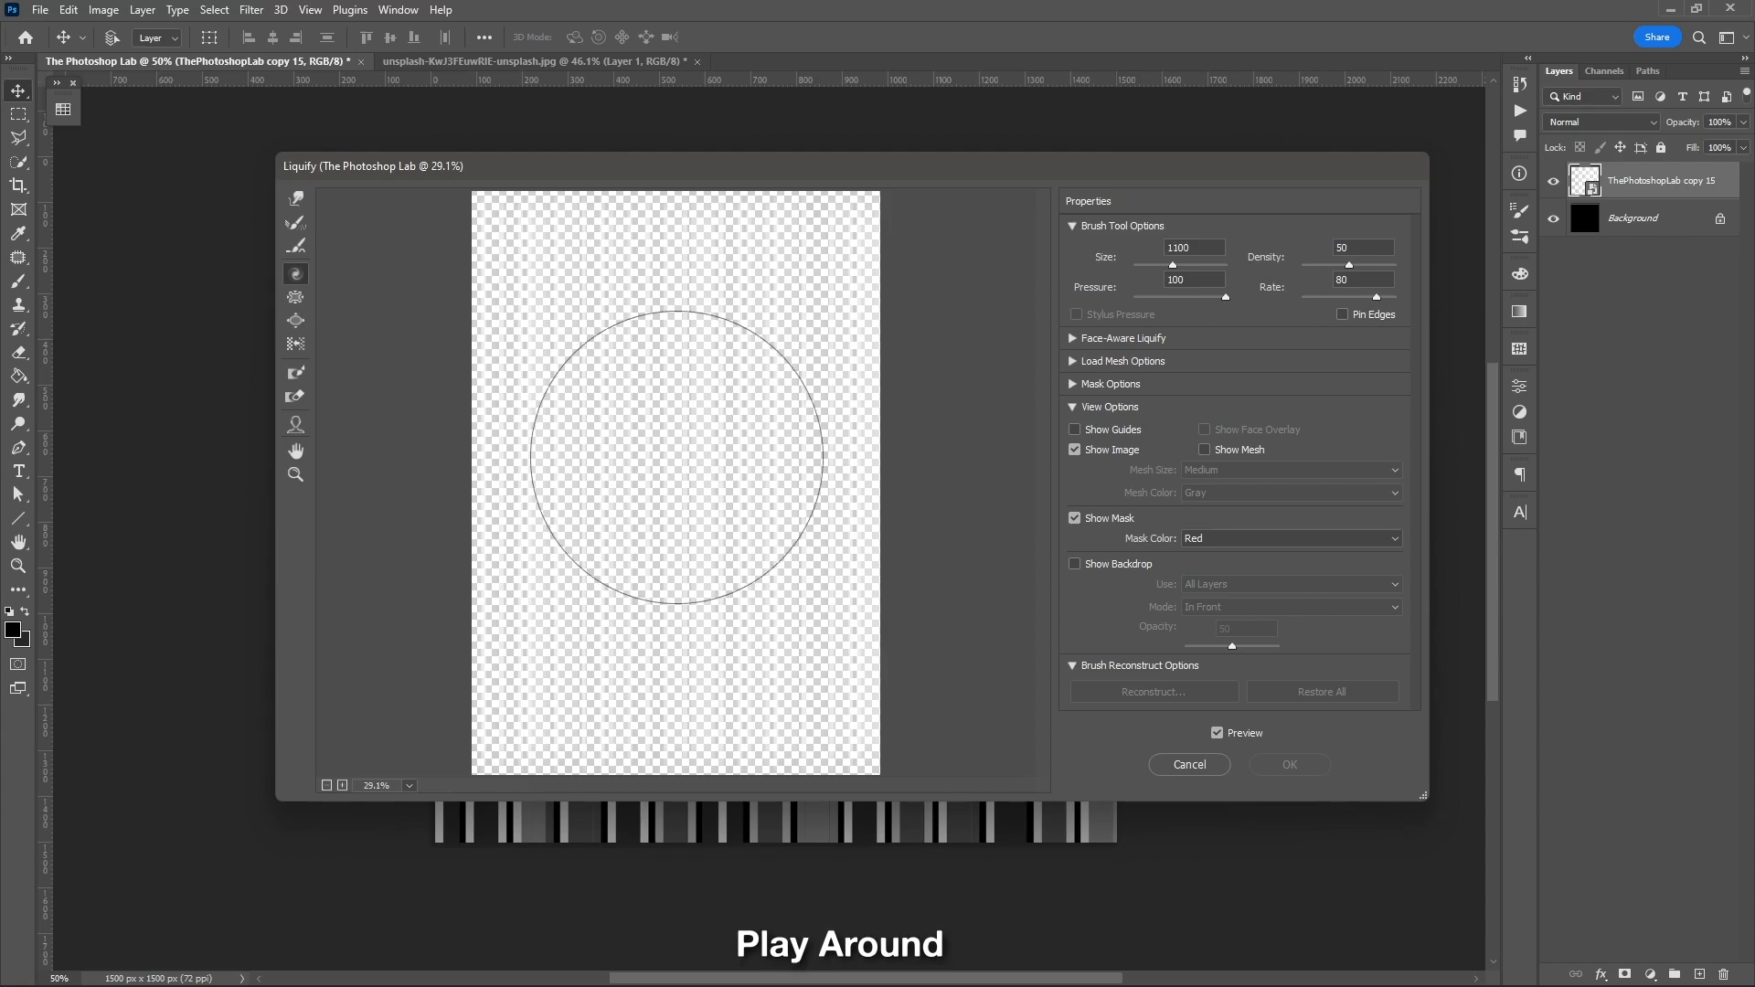
- Twirl the stripes with sweeping strokes through the middle and upper areas to form flowing curves, and apply the Liquify filter
key(bracketleft)
mouse_move(643, 431)
mouse_down()
mouse_move(549, 372)
mouse_move(673, 393)
mouse_move(744, 320)
mouse_up()
key(bracketleft)
key(bracketleft)
key(bracketleft)
key(bracketleft)
key(bracketleft)
key(bracketleft)
key(bracketleft)
key(bracketleft)
key(bracketleft)
key(bracketleft)
mouse_move(631, 289)
mouse_down()
mouse_move(627, 274)
mouse_move(636, 362)
mouse_move(595, 302)
mouse_move(549, 411)
mouse_up()
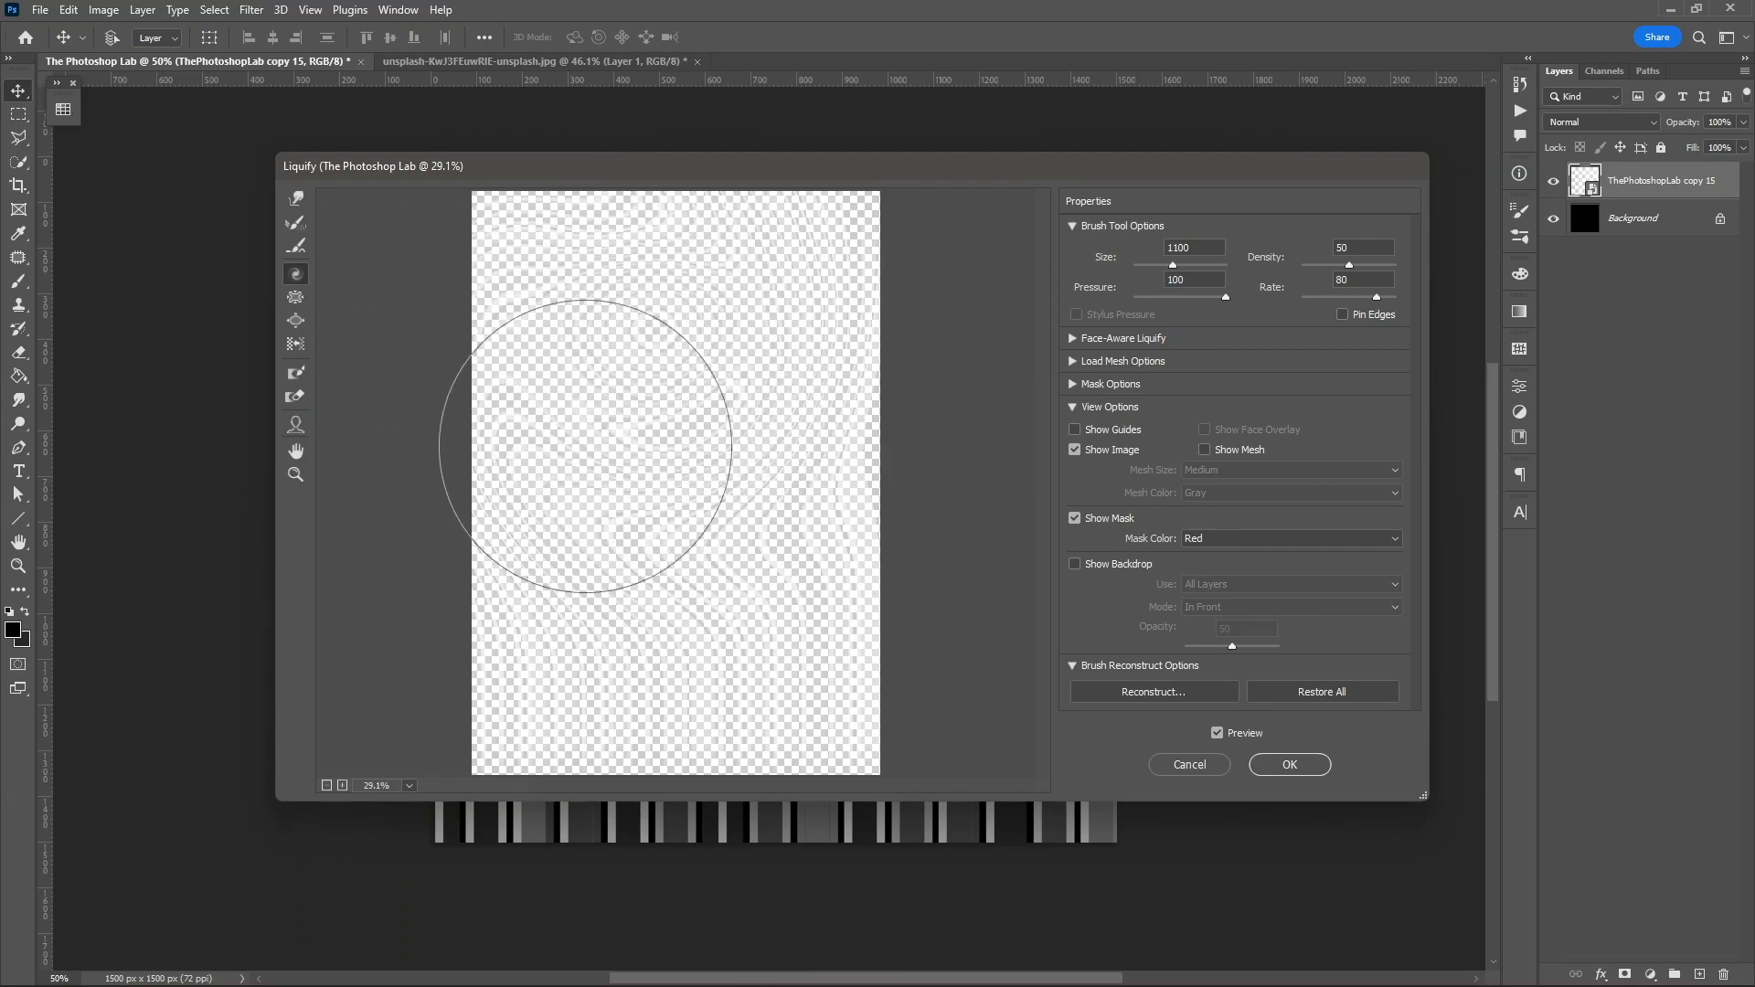
click(1290, 765)
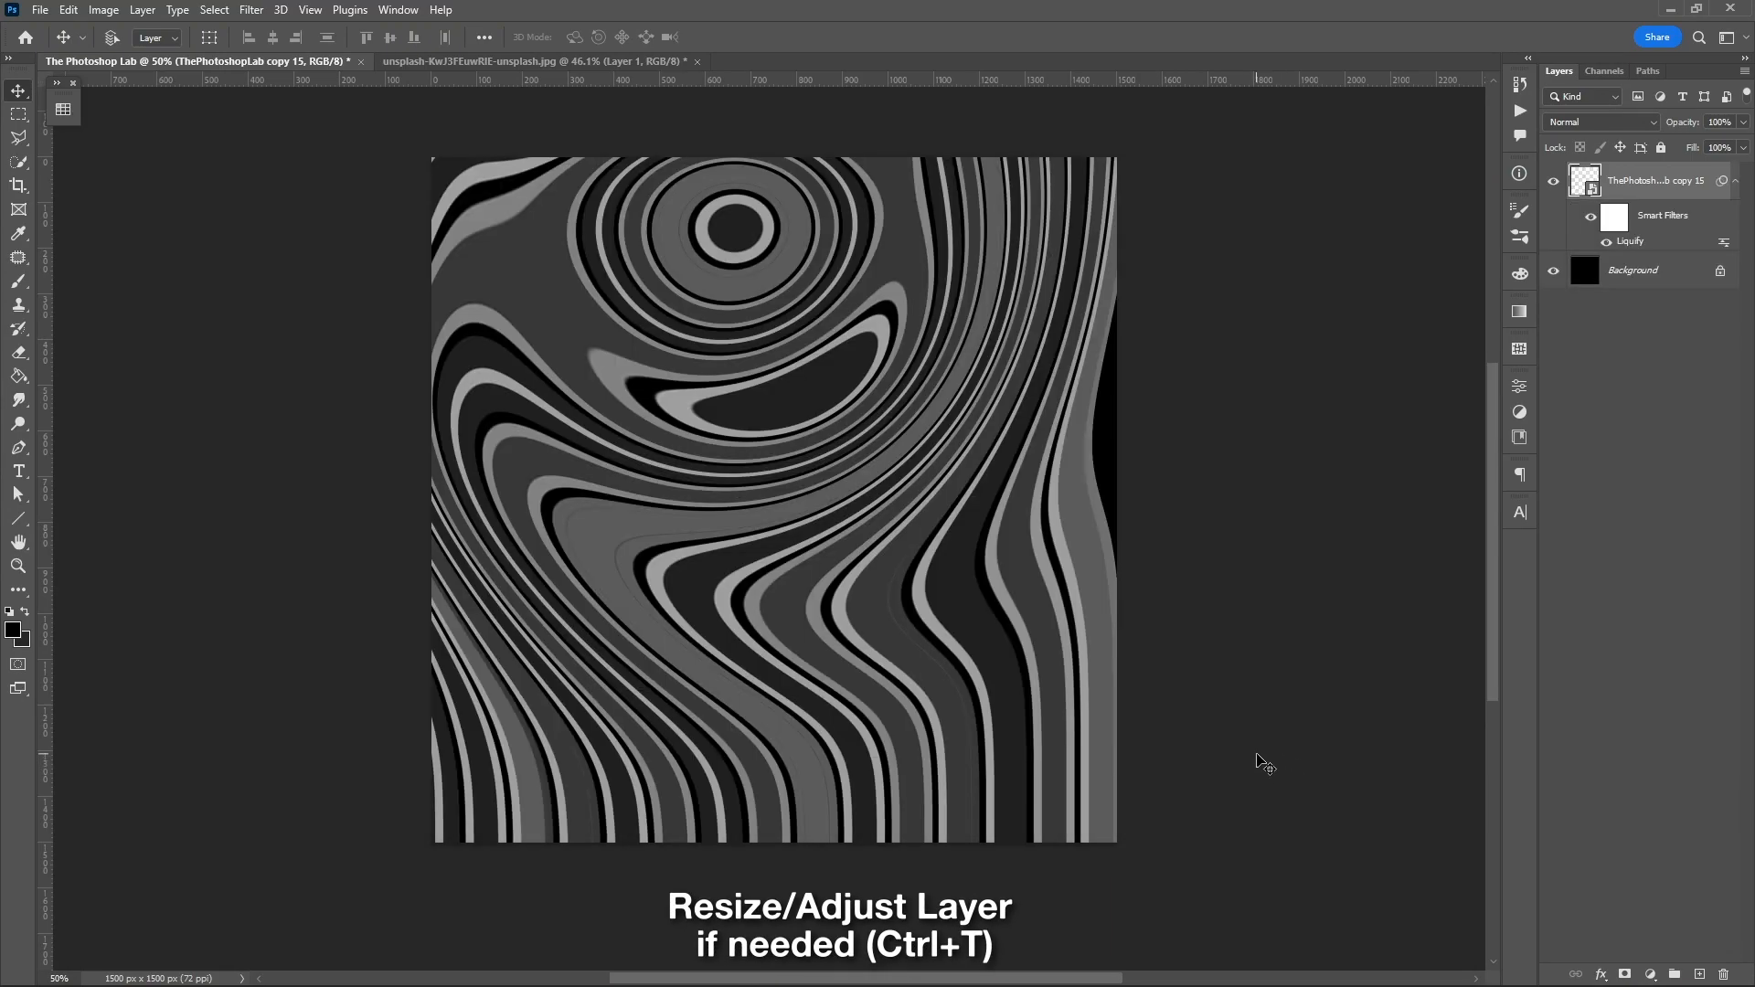
- Enlarge the liquified layer with Free Transform and shift it so the swirl pattern covers the whole canvas
key(ctrl+t)
click(898, 385)
drag(1117, 500, 1335, 495)
mouse_move(819, 463)
mouse_down()
mouse_move(768, 466)
mouse_move(783, 640)
mouse_move(758, 425)
mouse_up()
key(Return)
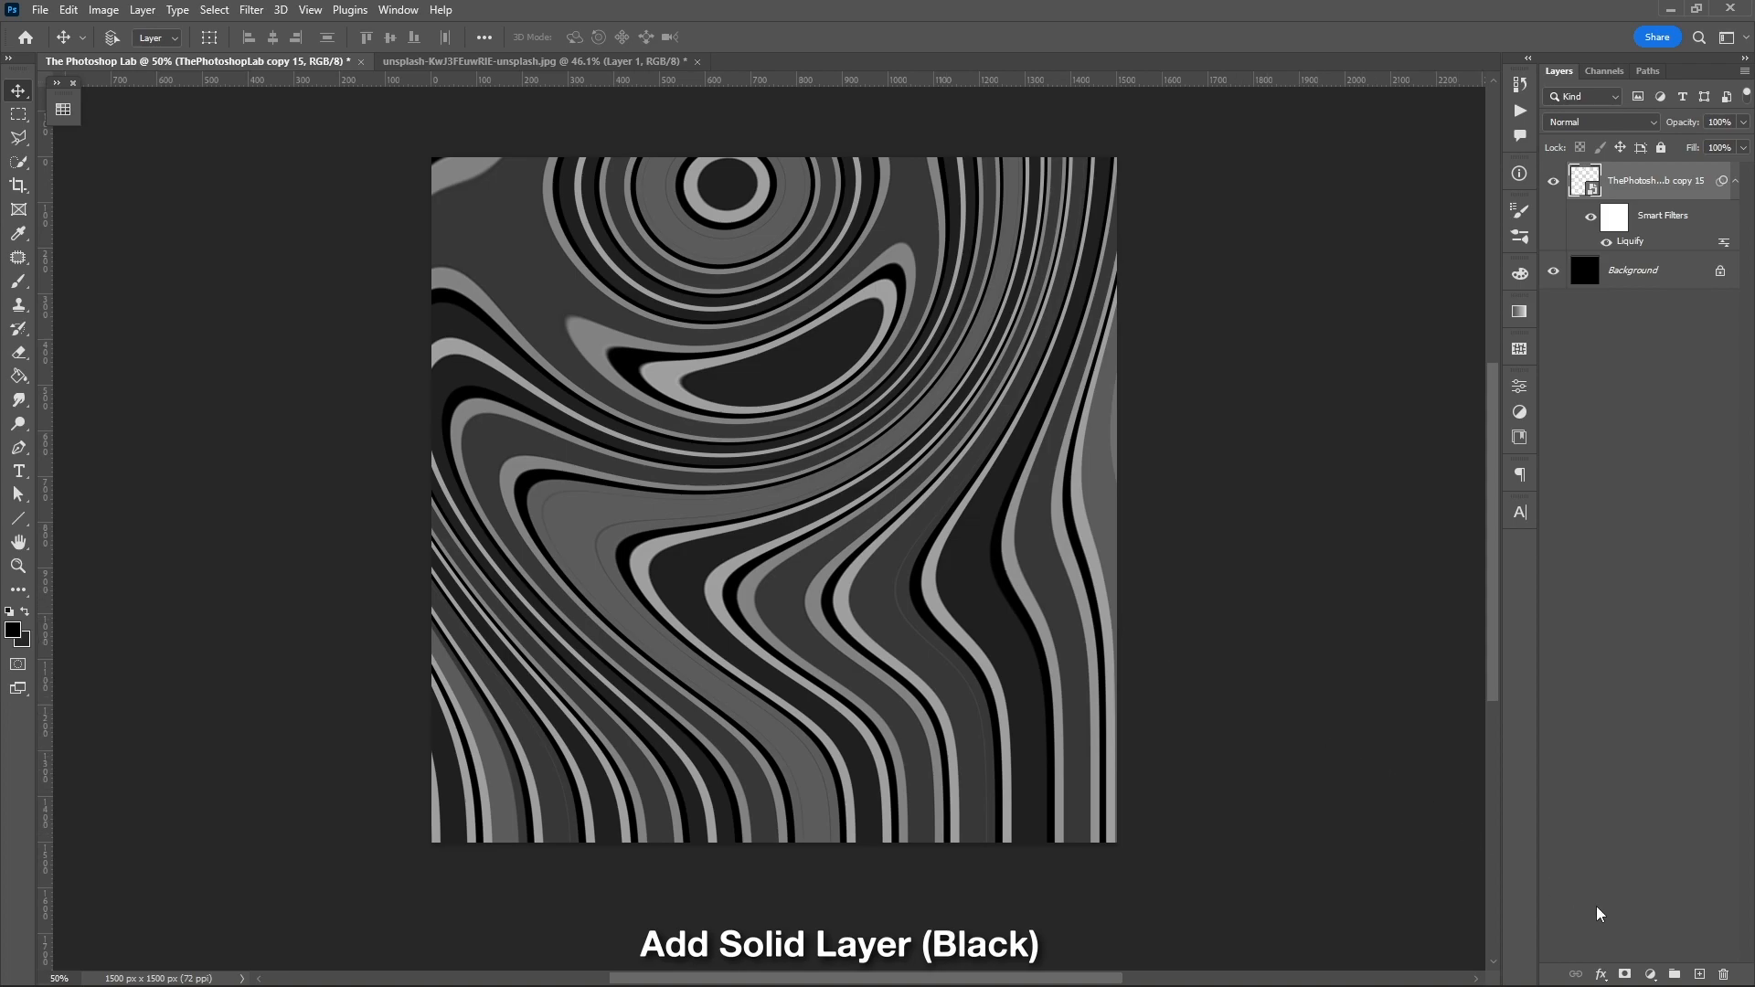
- Add a black (000000) Solid Color fill layer and place it directly beneath the liquified Smart Object
click(1651, 972)
click(1614, 653)
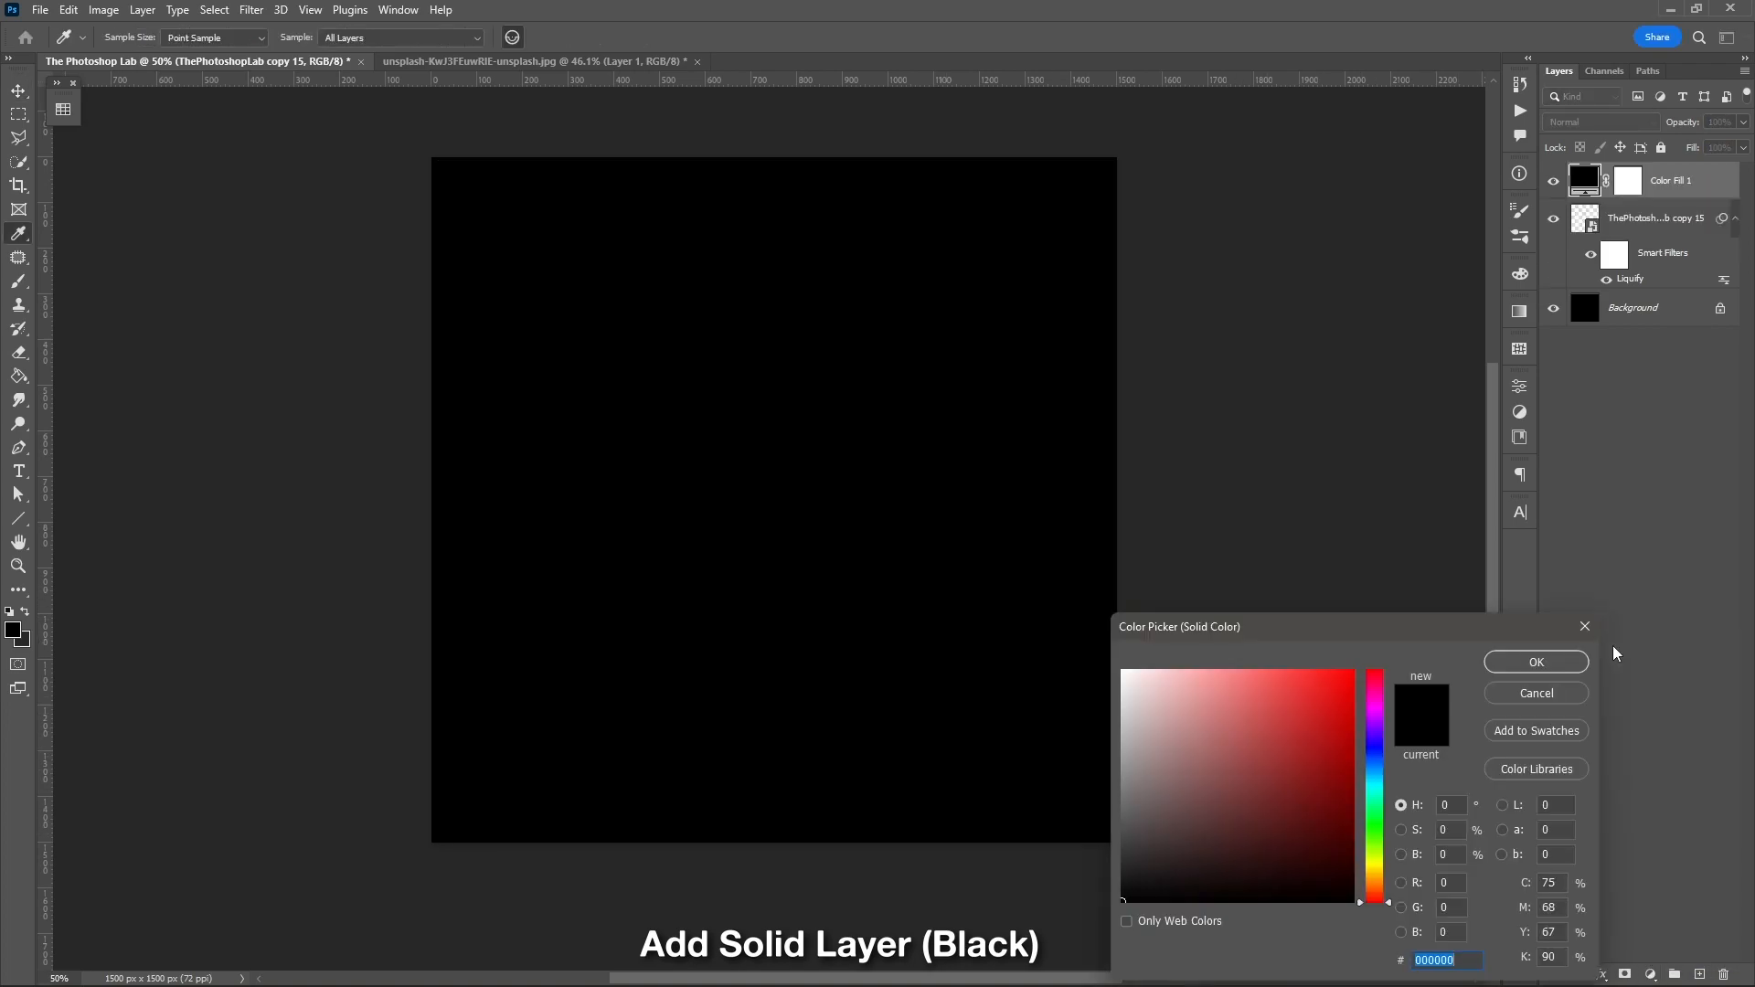
drag(1496, 627, 1417, 144)
click(1462, 180)
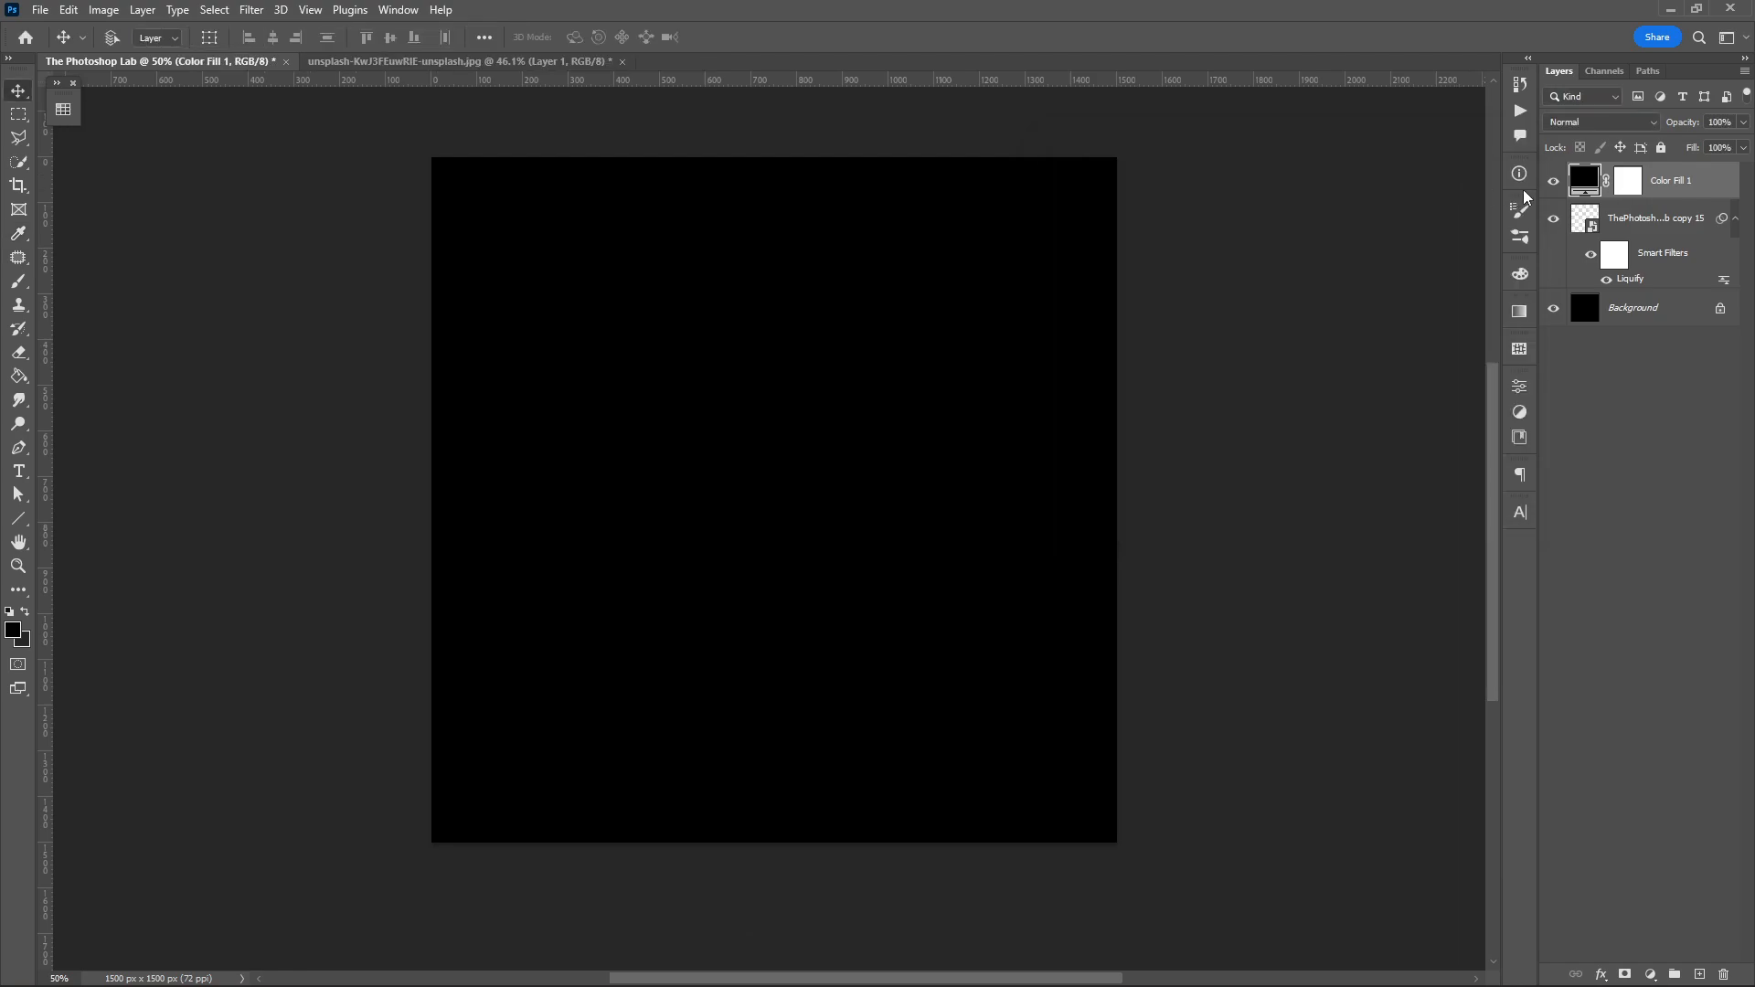
drag(1676, 183, 1669, 287)
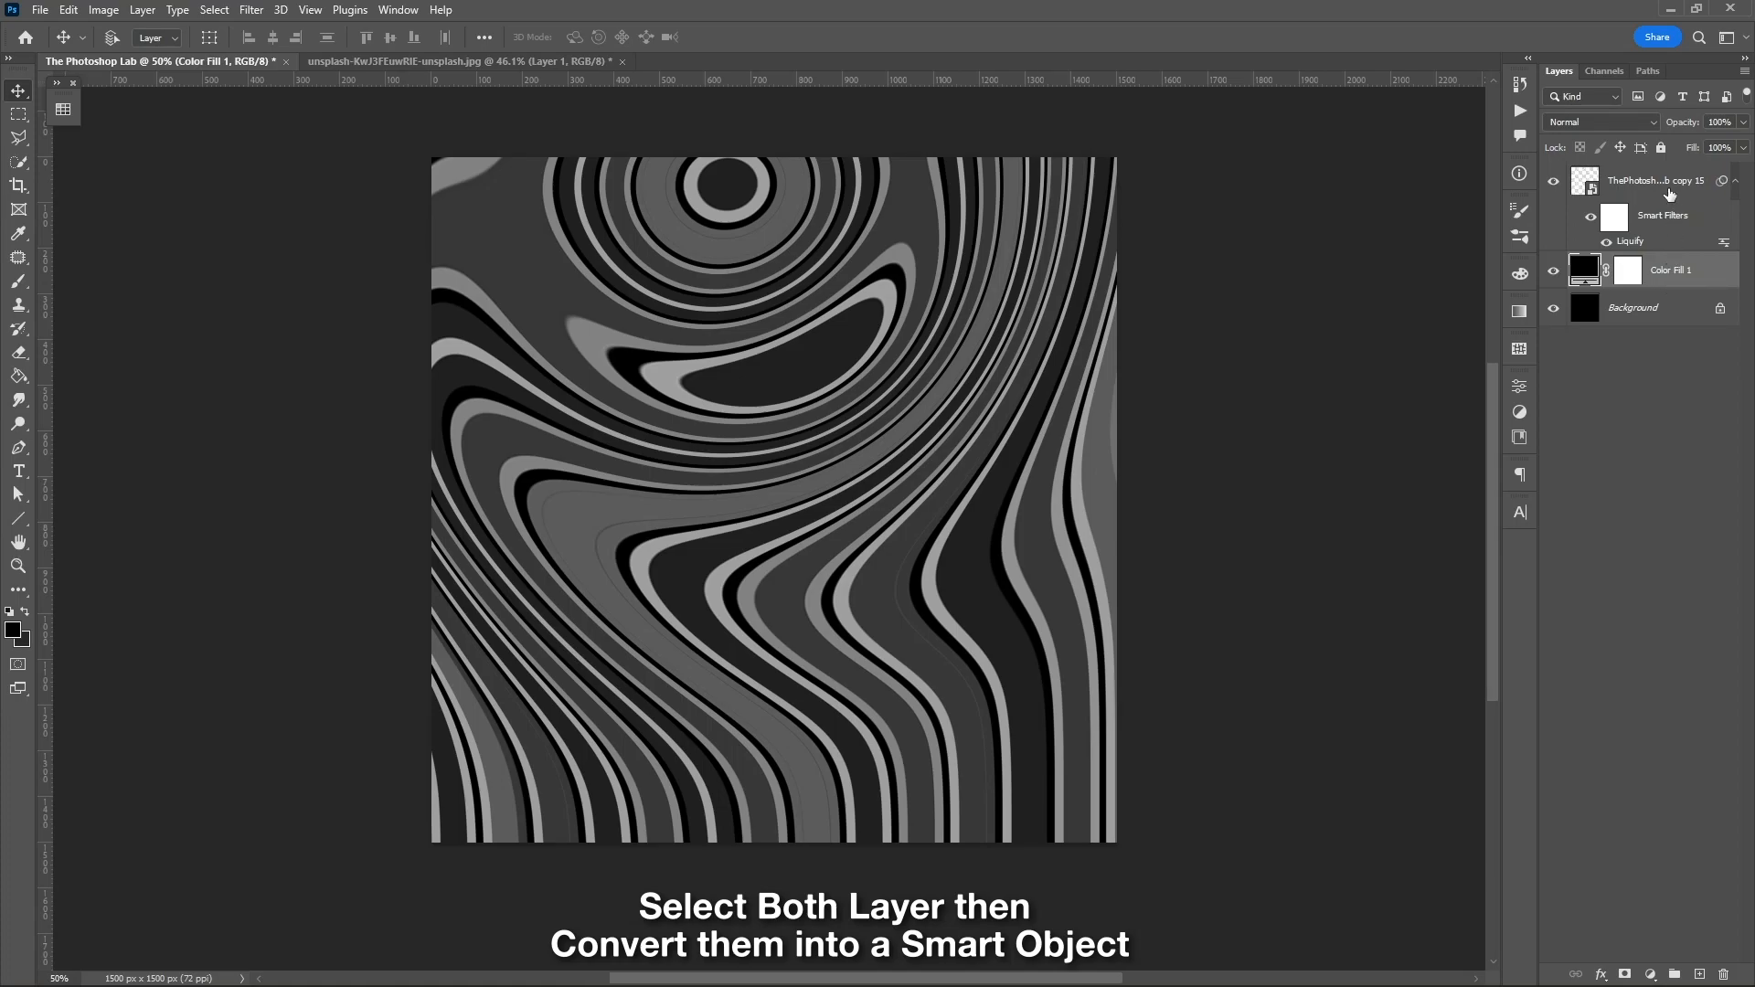
- Select the liquified layer together with the black fill layer and convert both into a single Smart Object
shift+click(1670, 193)
right_click(1667, 190)
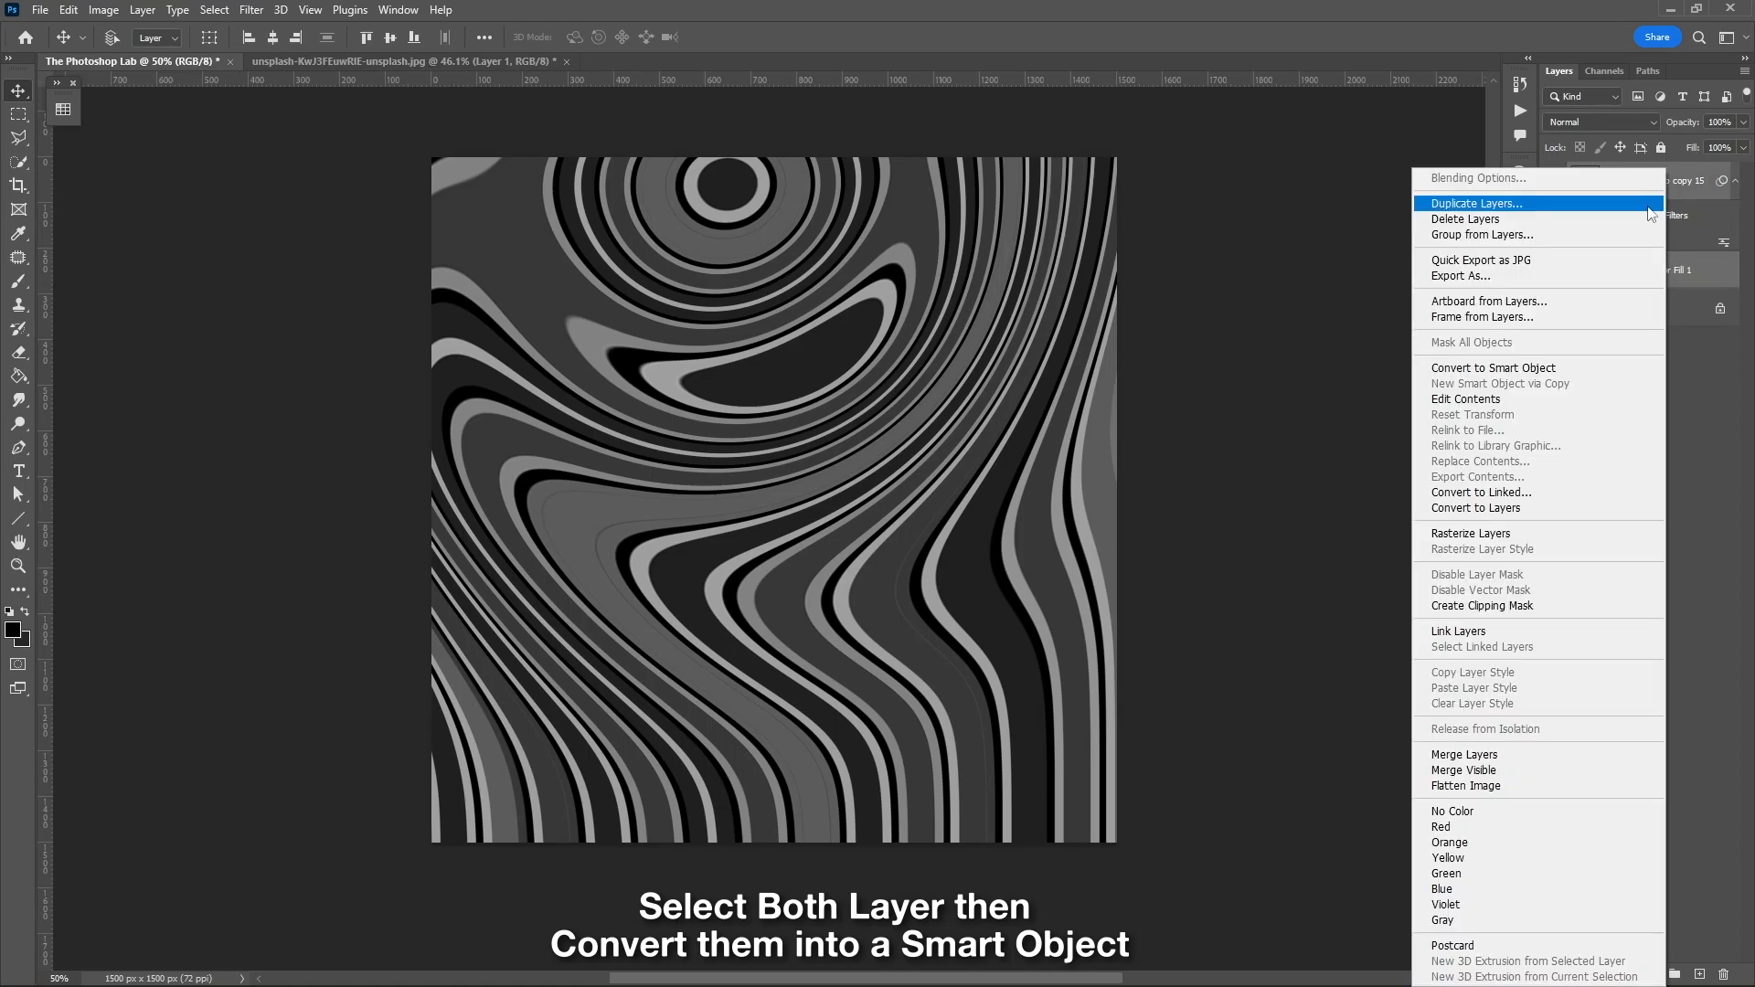
click(1551, 369)
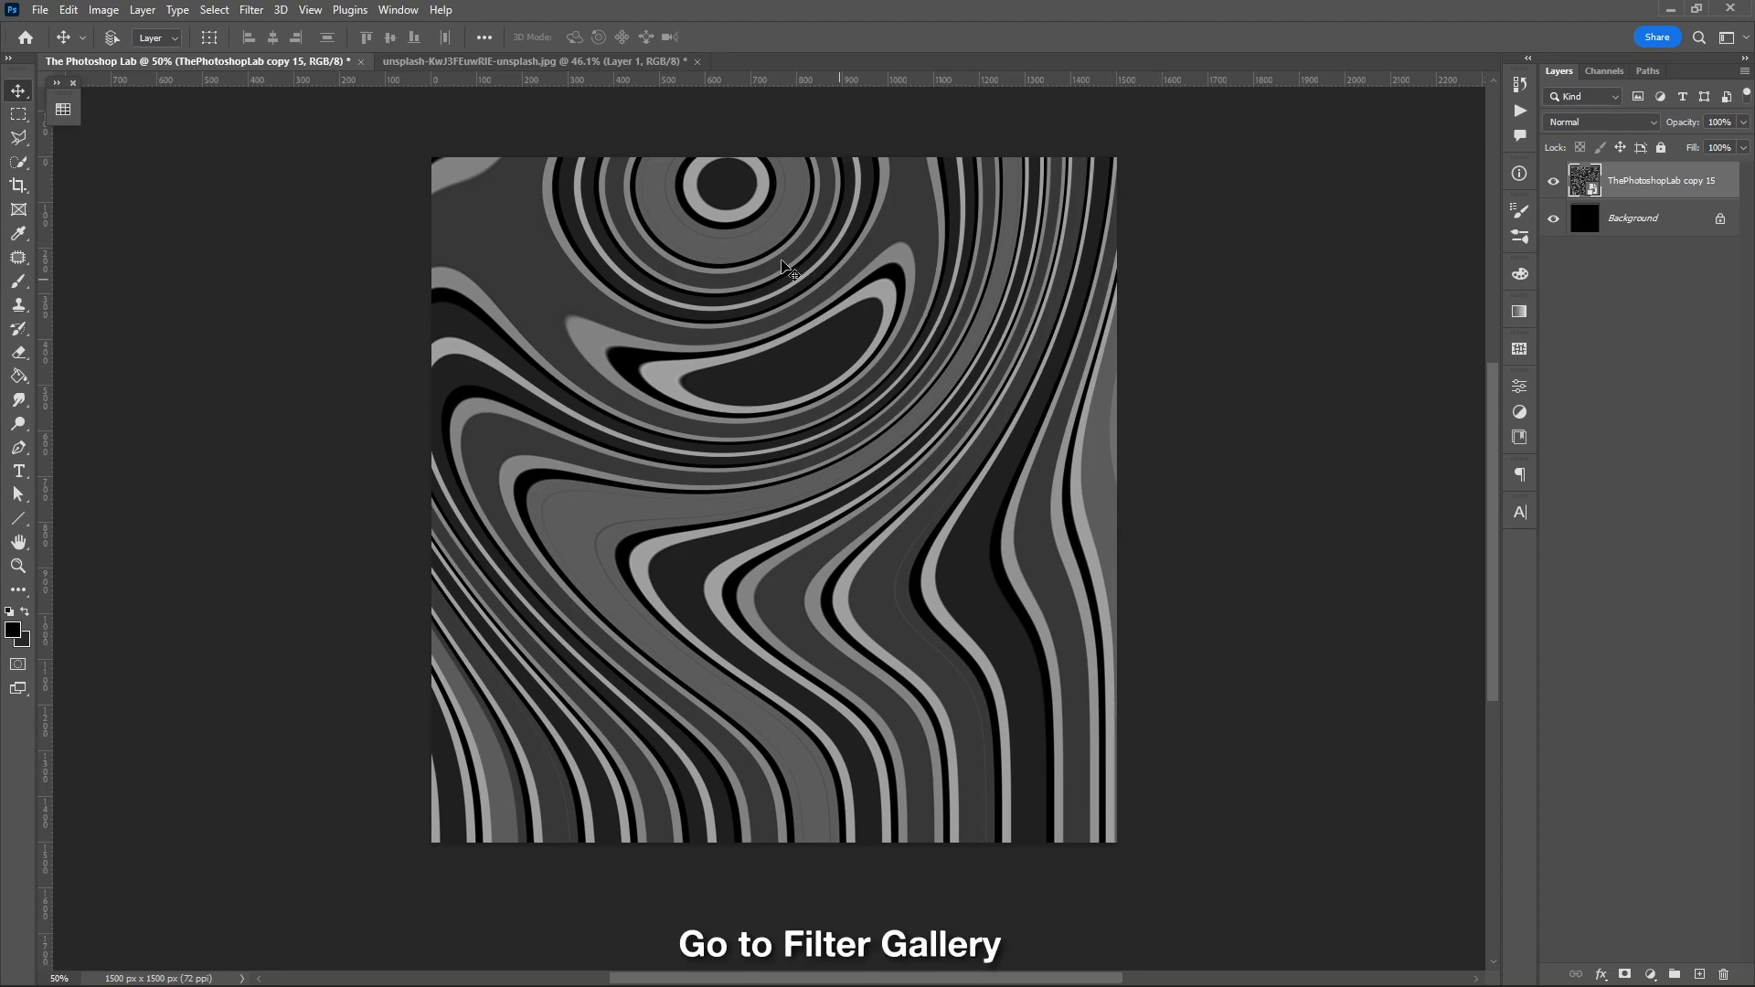
- Apply the Filter Gallery's Plastic Wrap to the Smart Object with Highlight Strength 15, Detail 10 and Smoothness 10
click(263, 11)
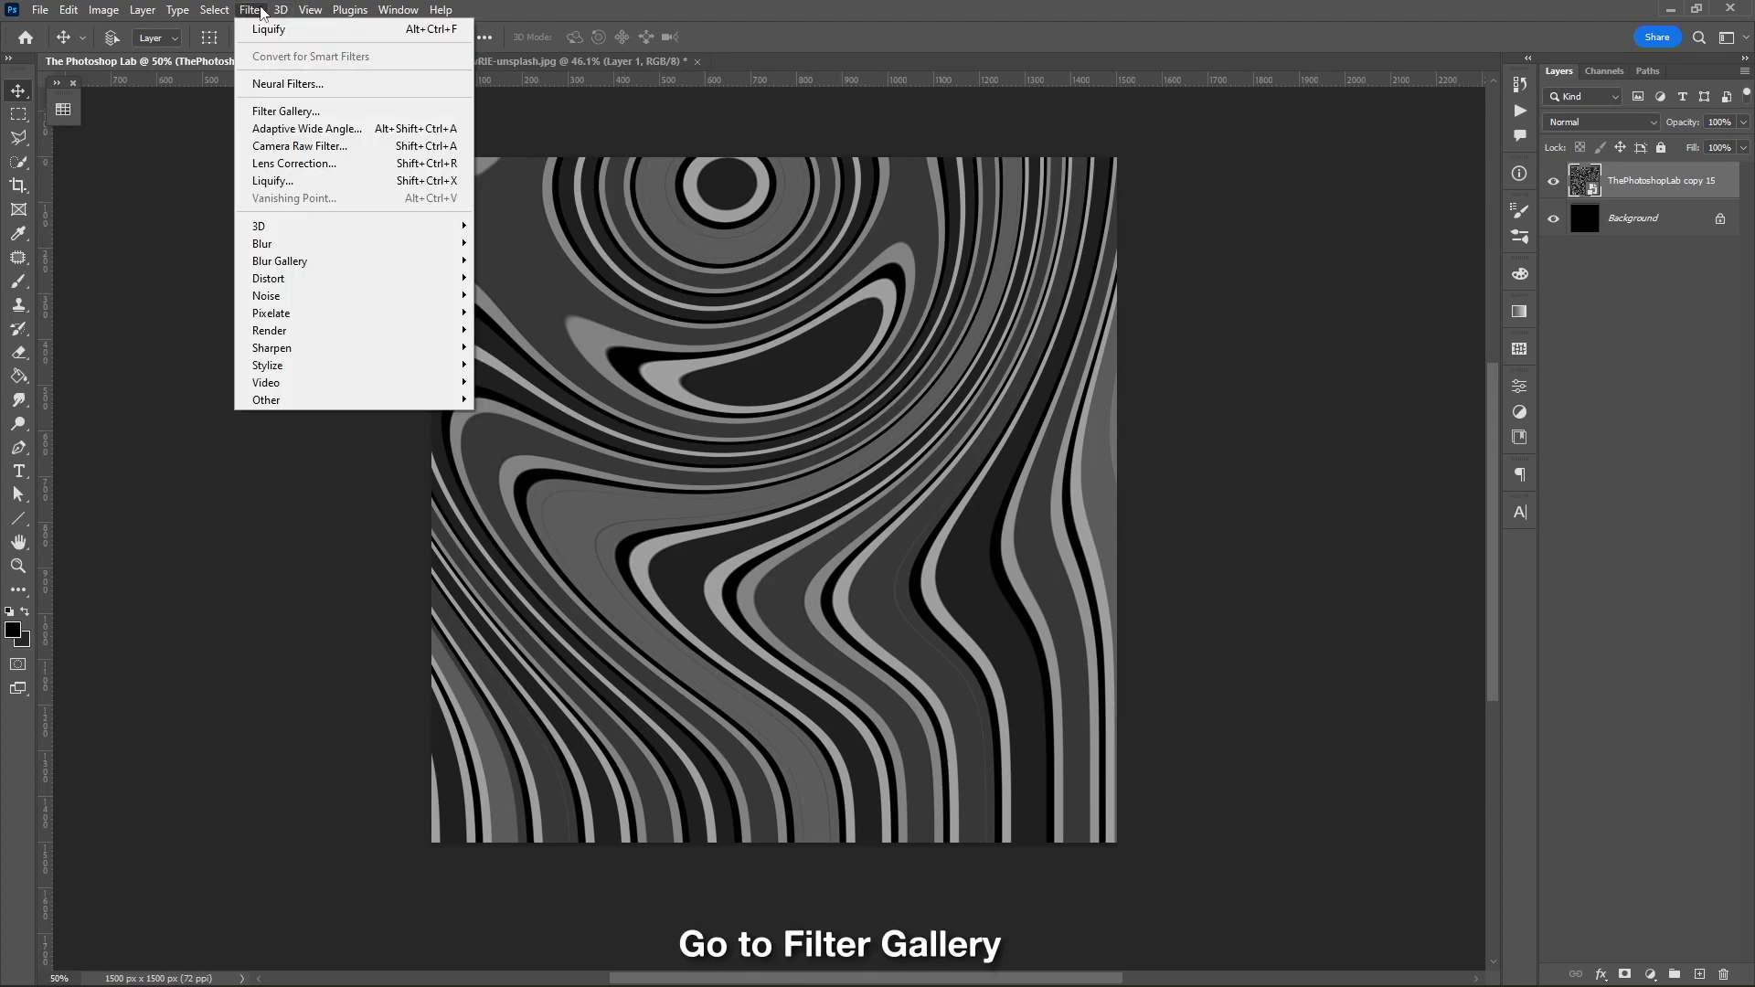
click(305, 112)
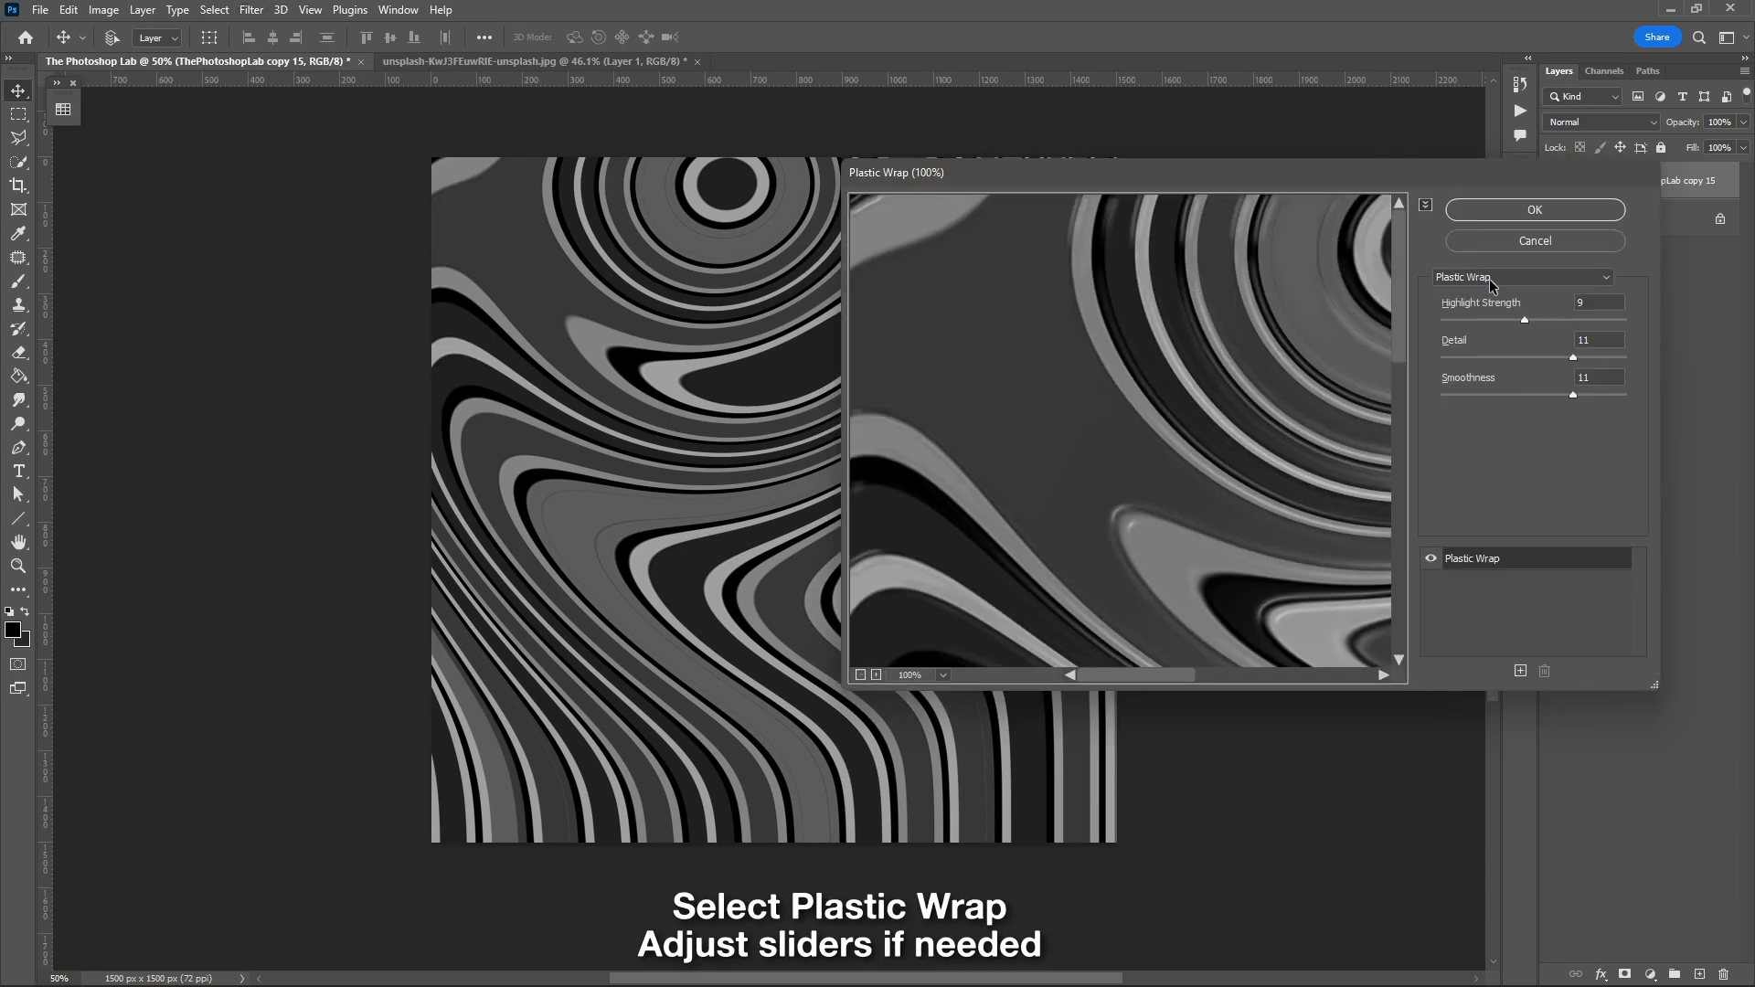
click(1487, 280)
click(1517, 484)
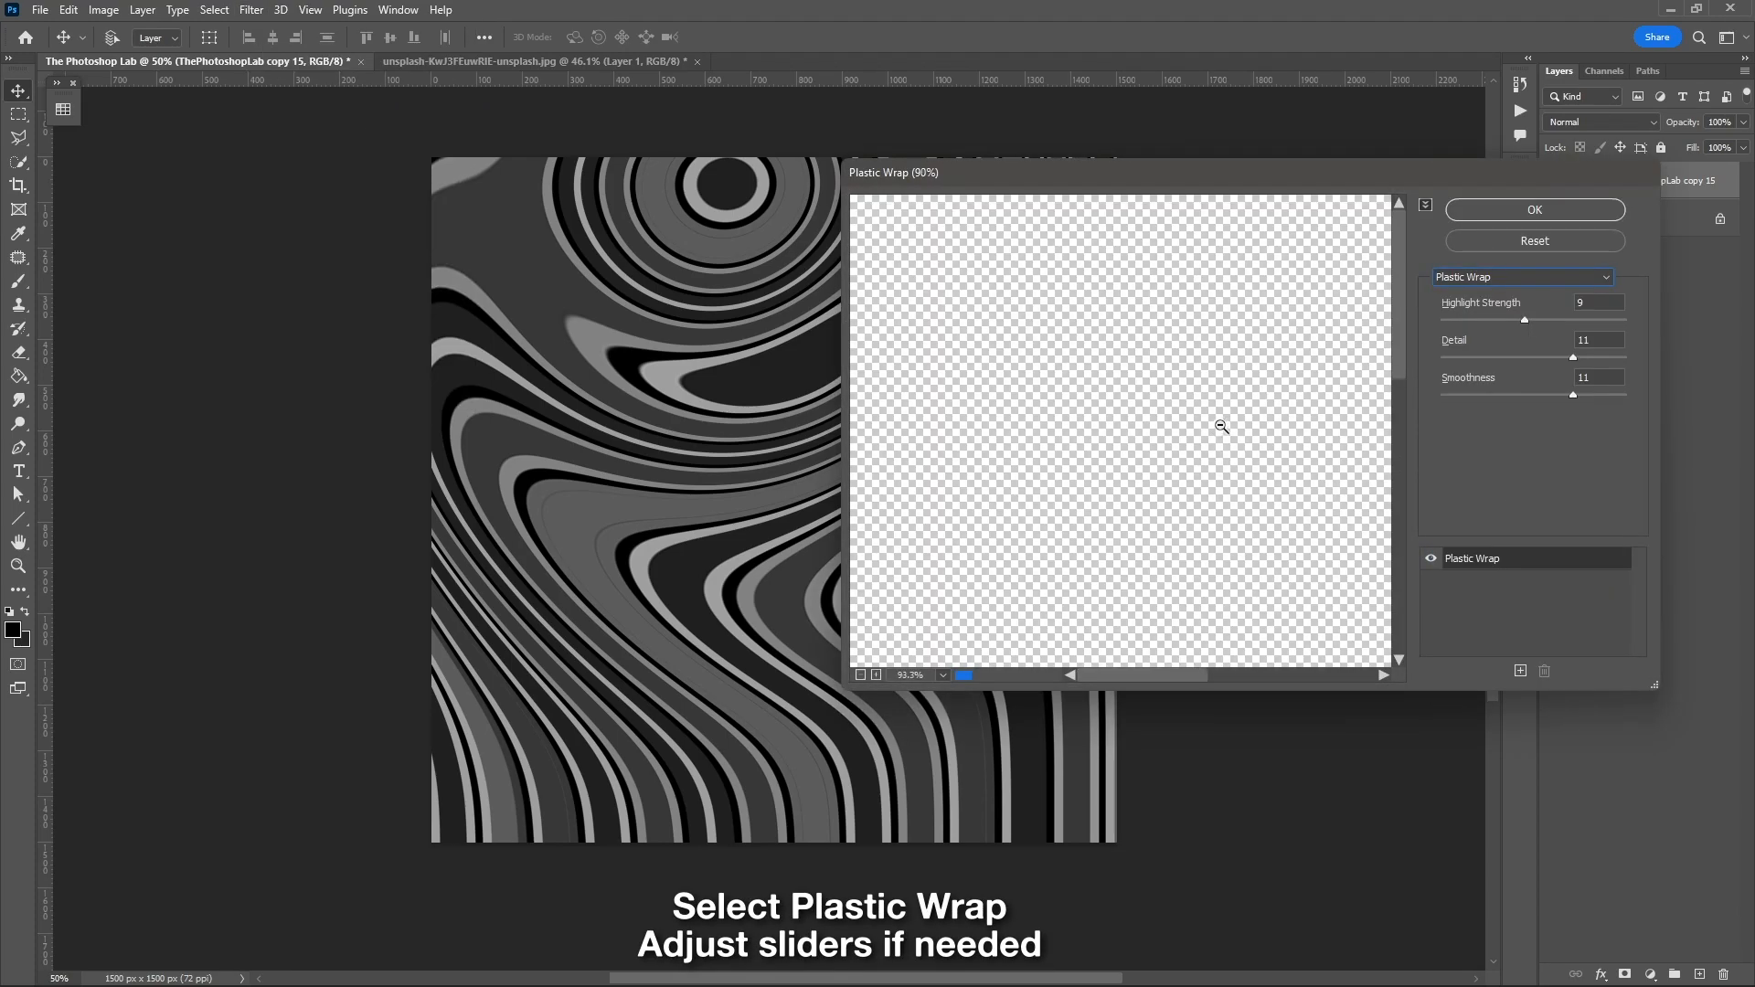
alt+click(1225, 431)
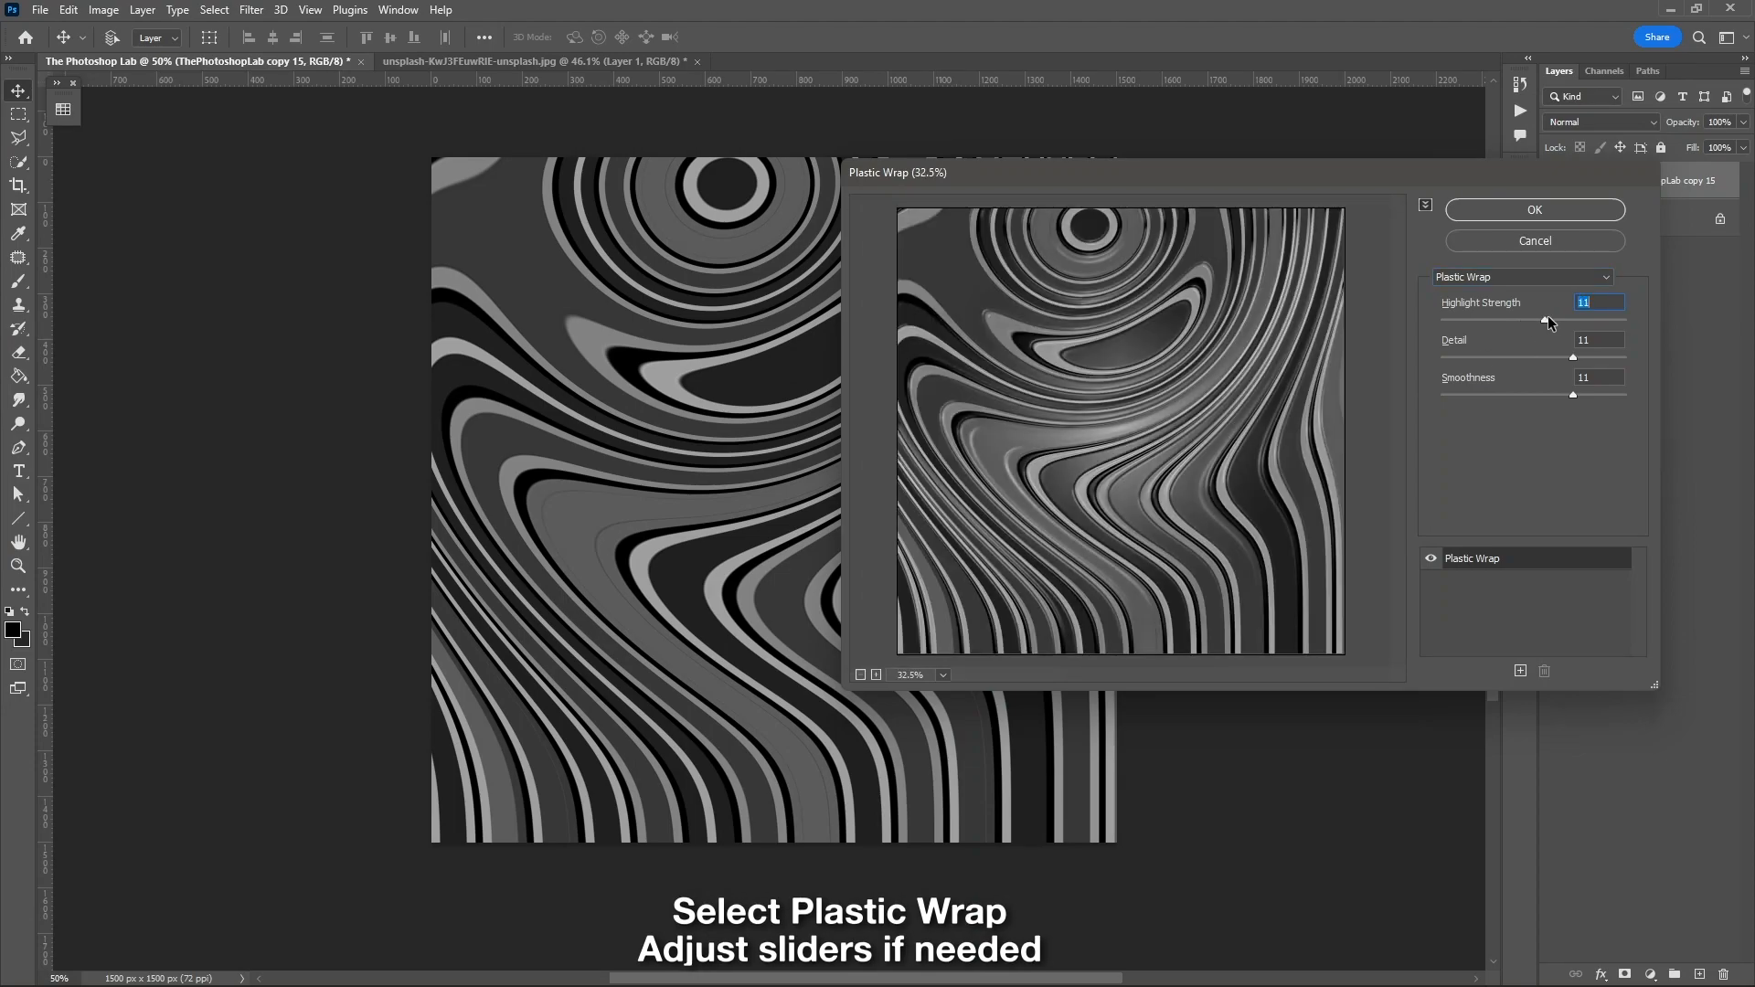
drag(1566, 319, 1561, 399)
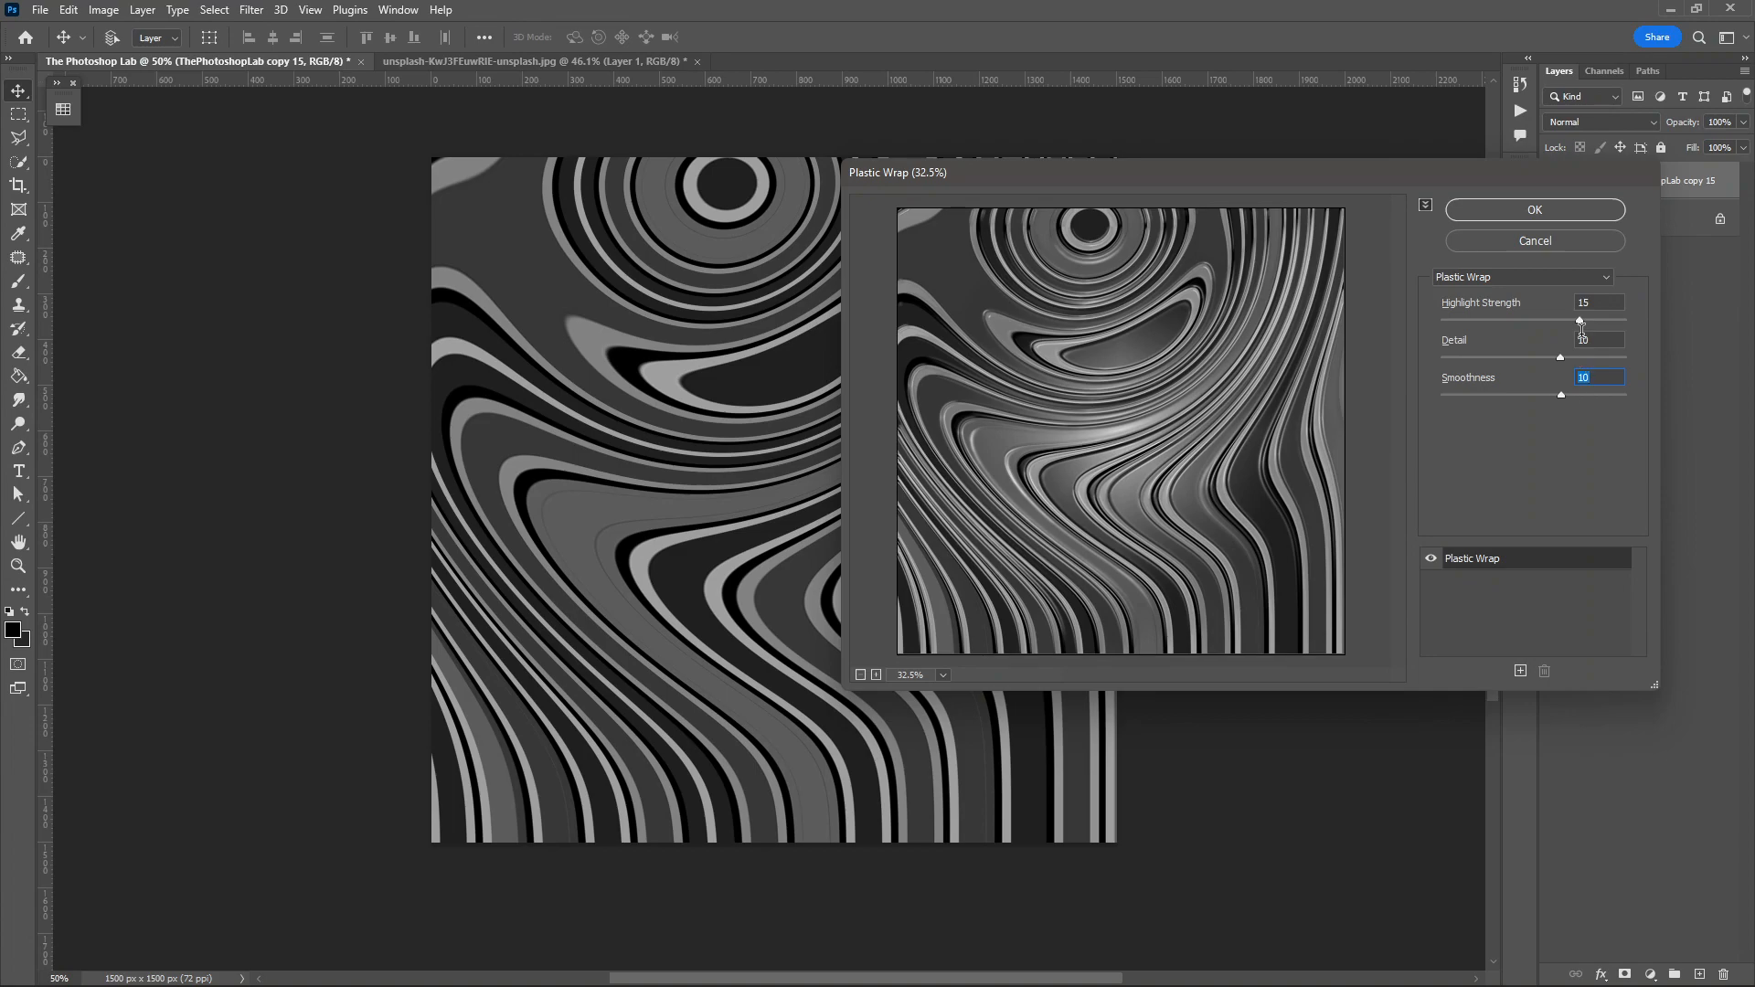
click(1558, 211)
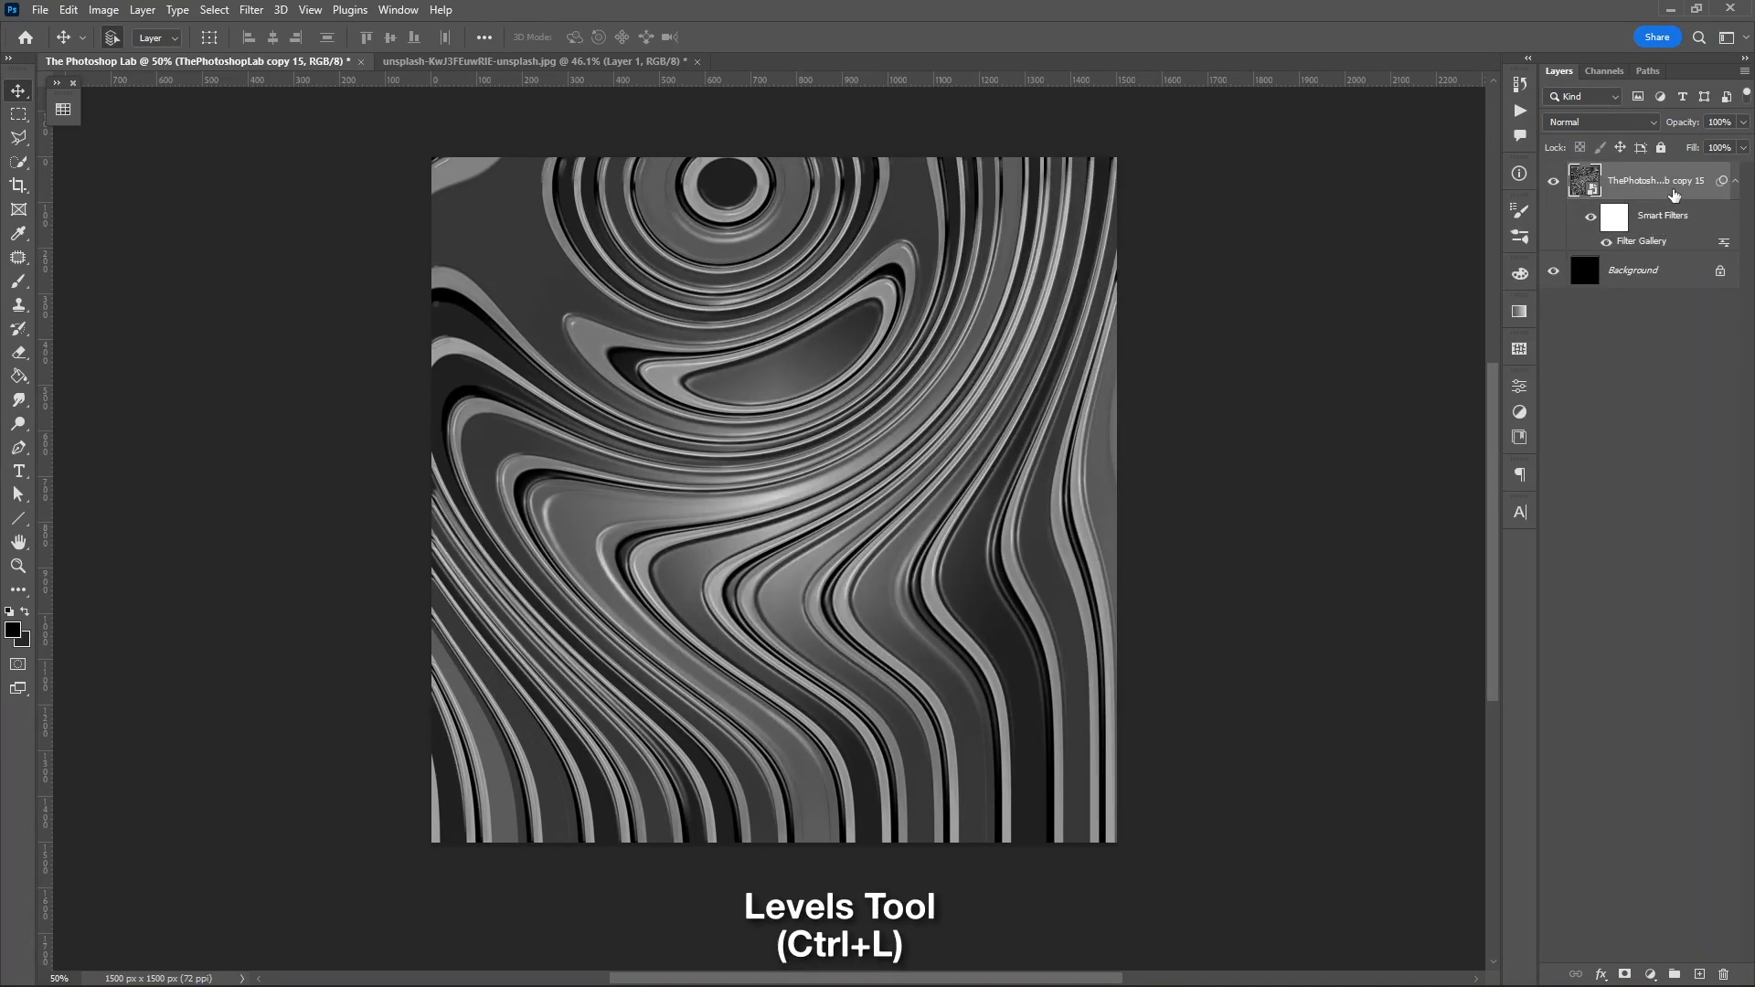
- Apply Levels to the Smart Object with input midtones at 0.28 and the white point at 211
key(ctrl+l)
drag(1490, 479, 1412, 477)
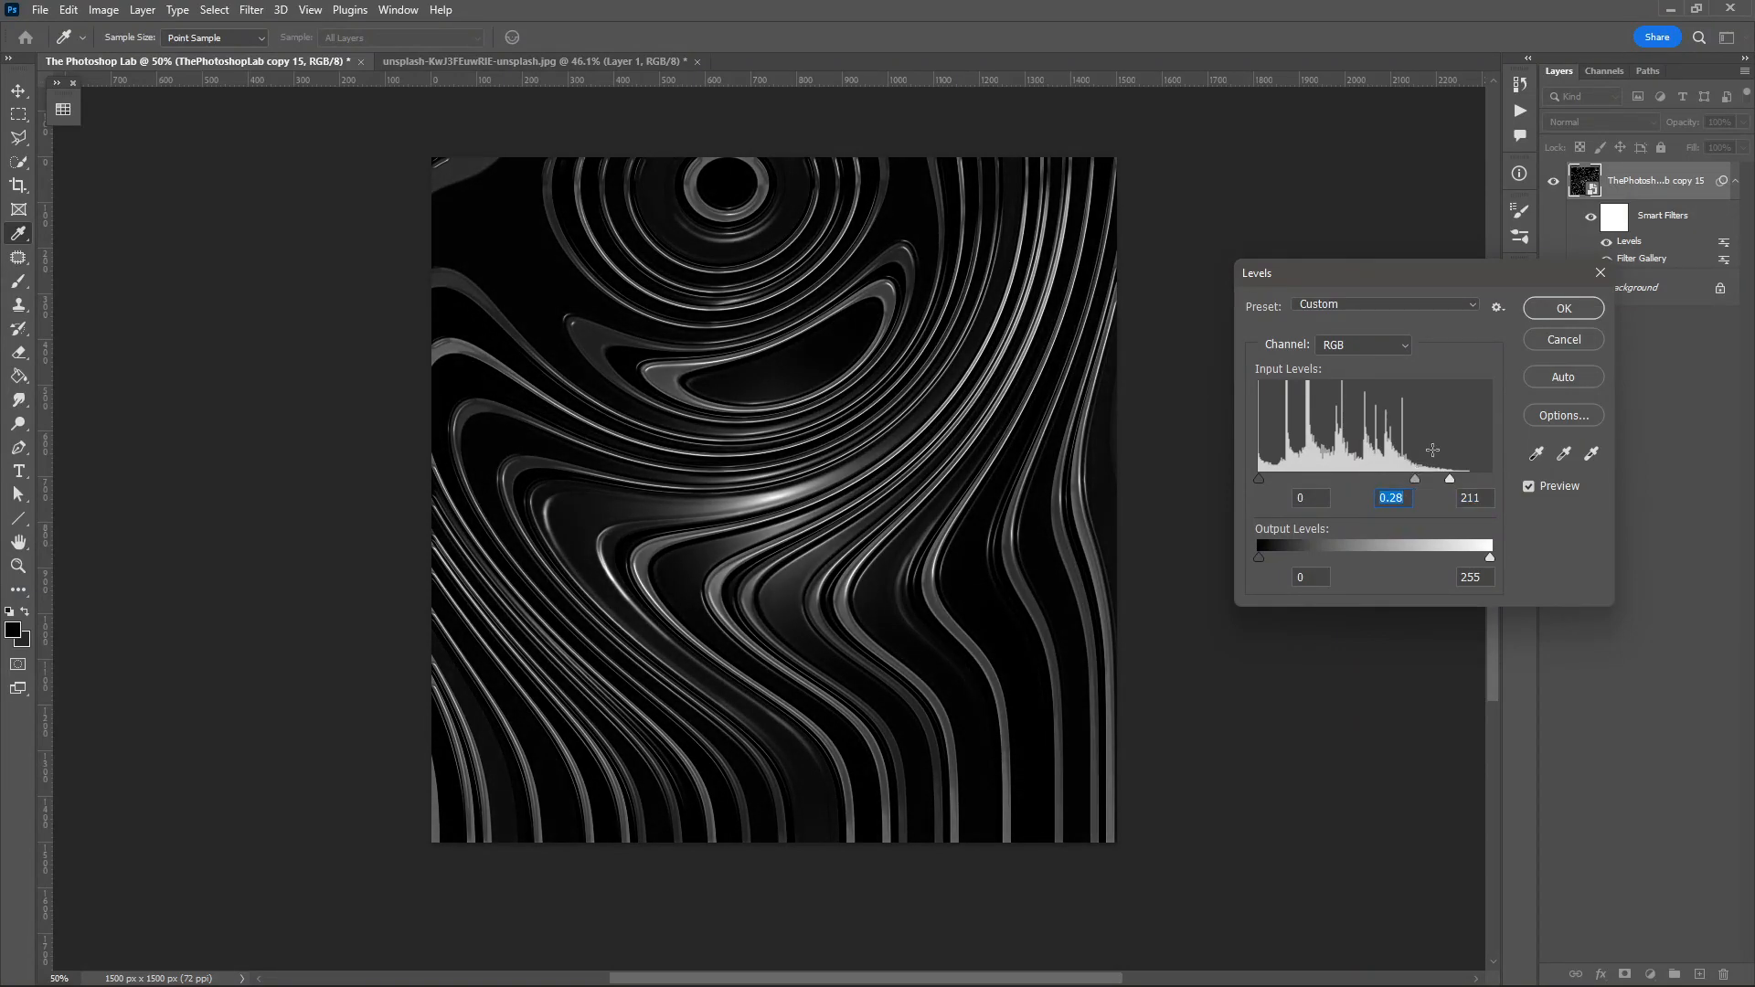
click(1561, 310)
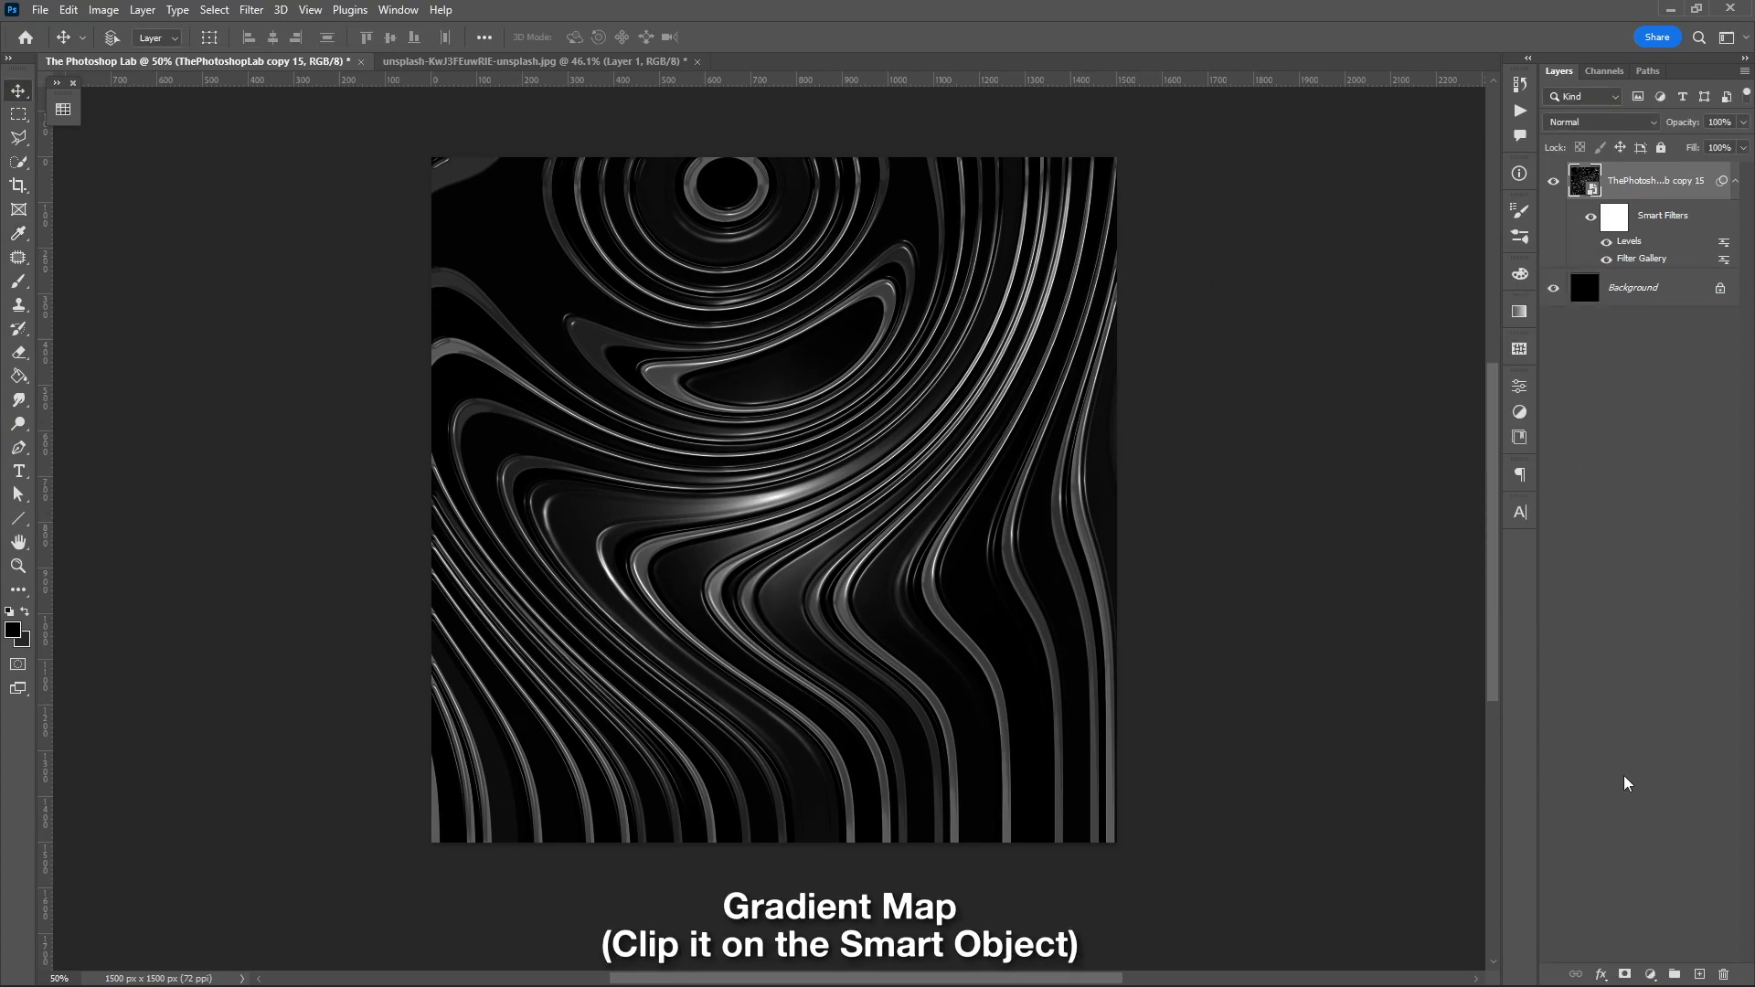
- Add a Gradient Map adjustment layer above the Smart Object and clip it to that layer
click(1651, 975)
click(1656, 951)
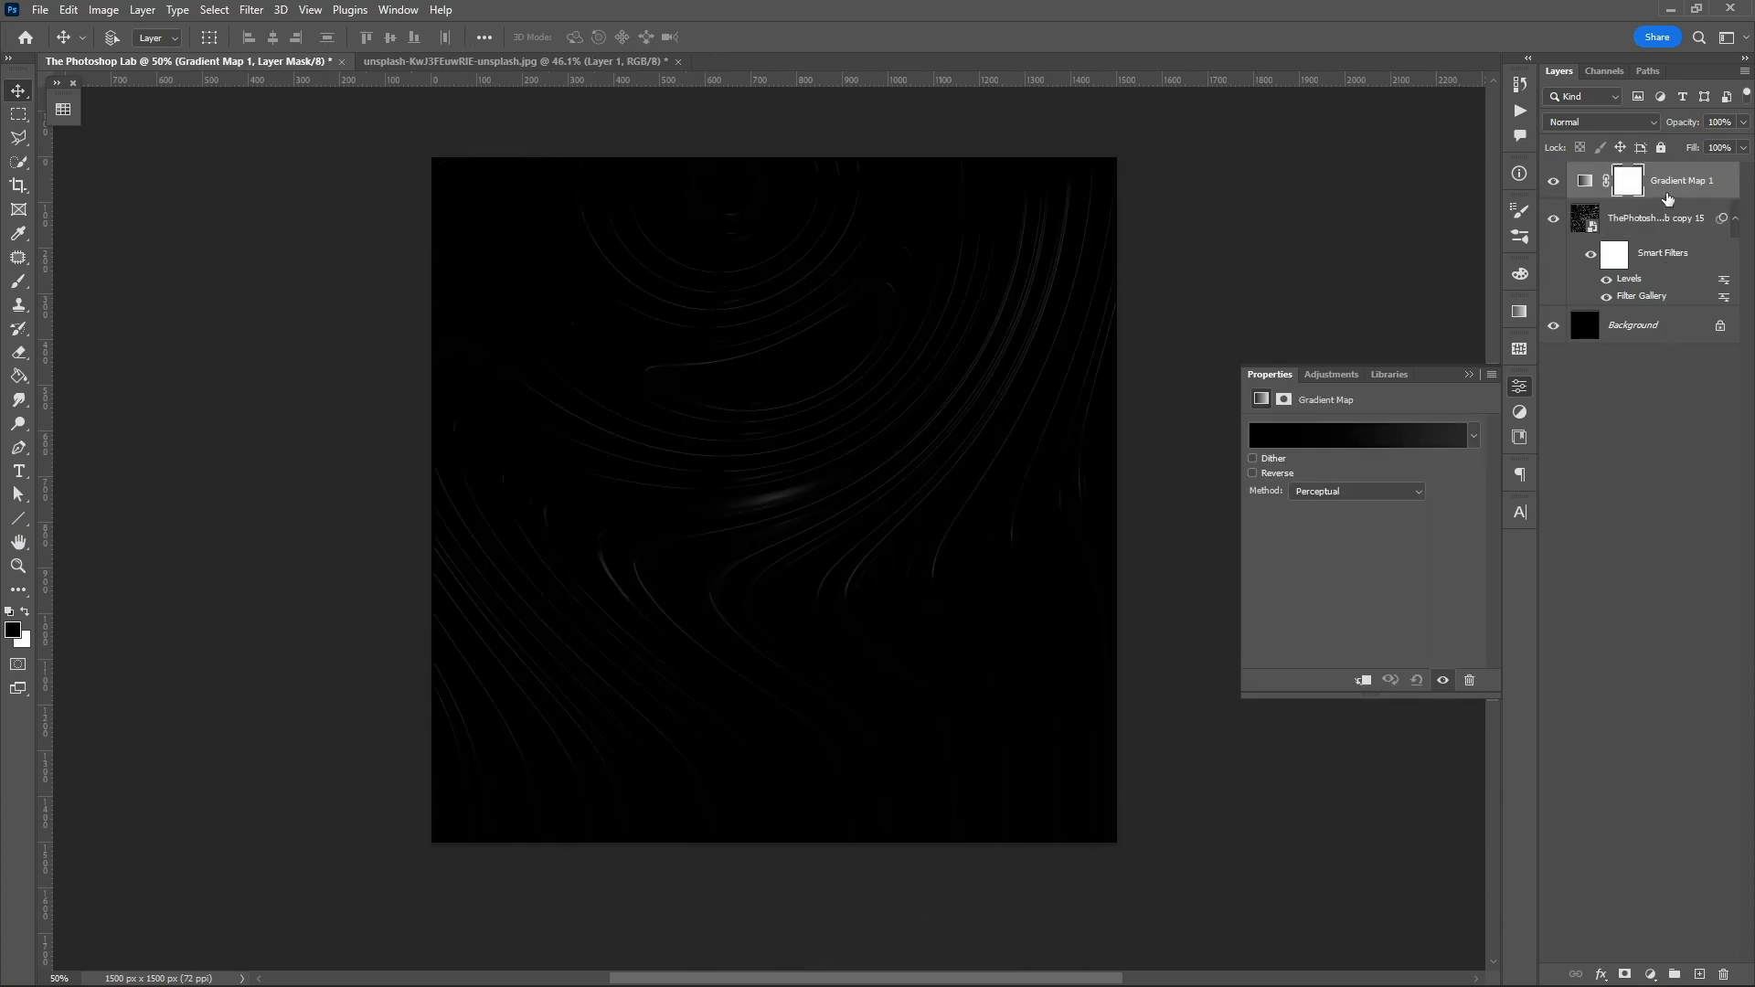
right_click(1667, 198)
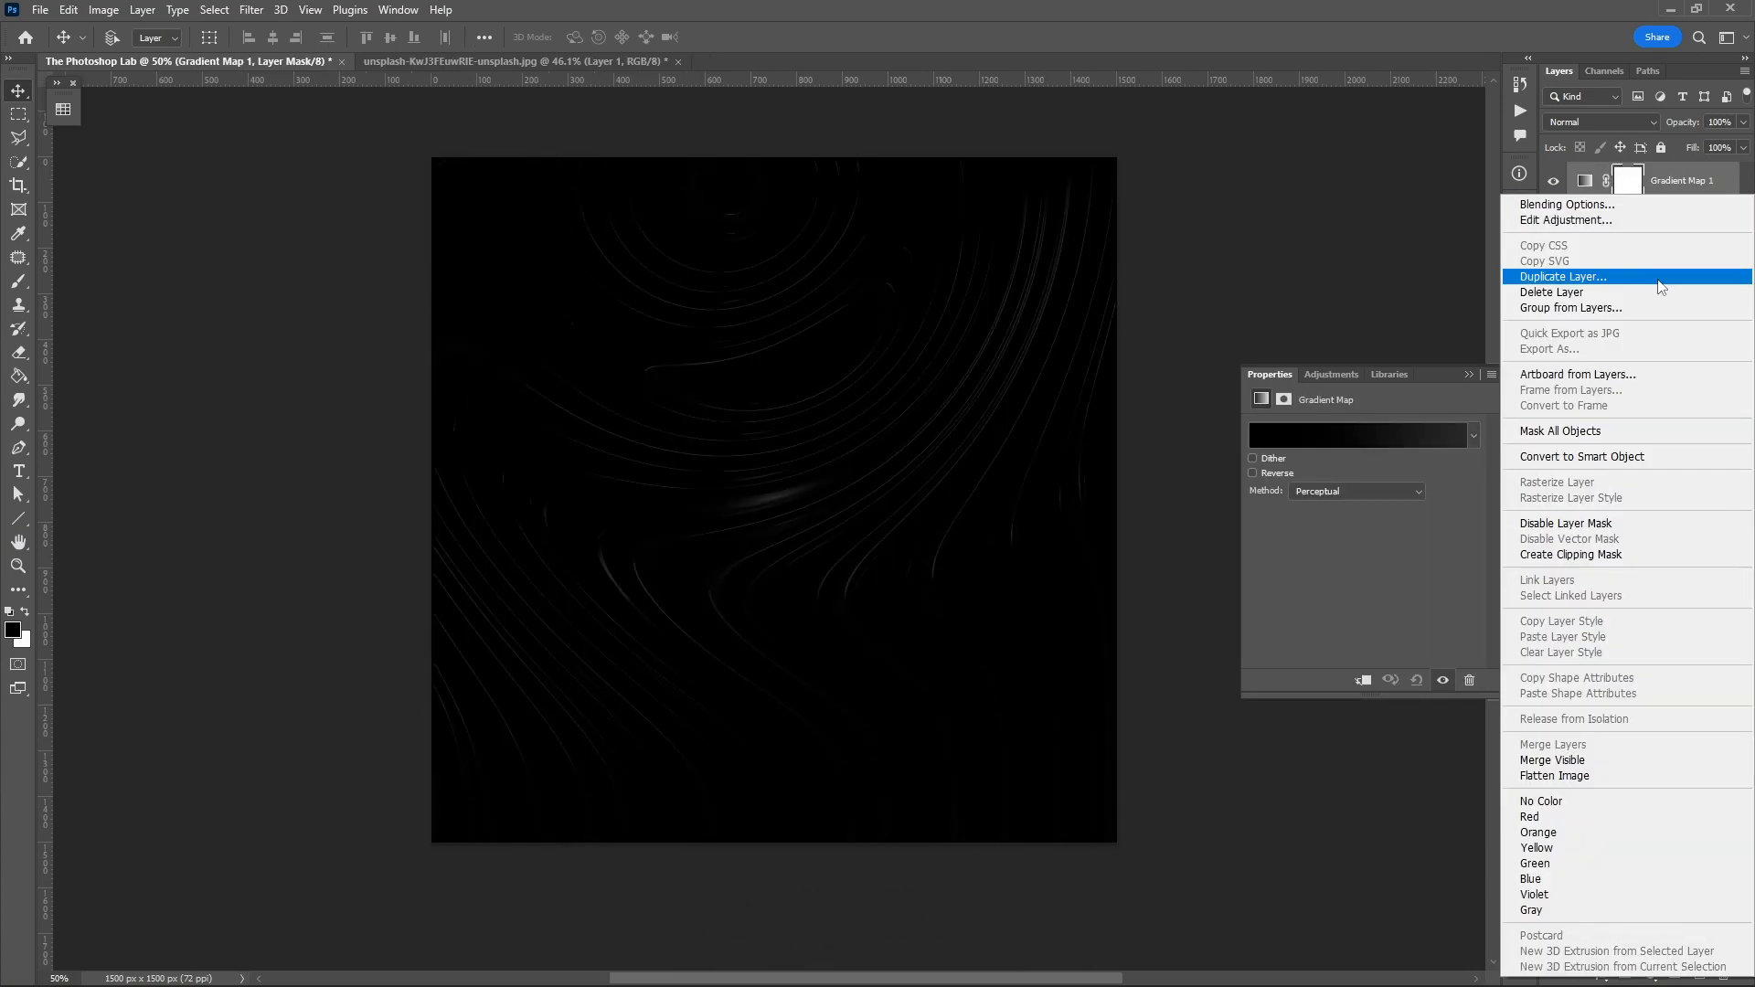
click(1631, 554)
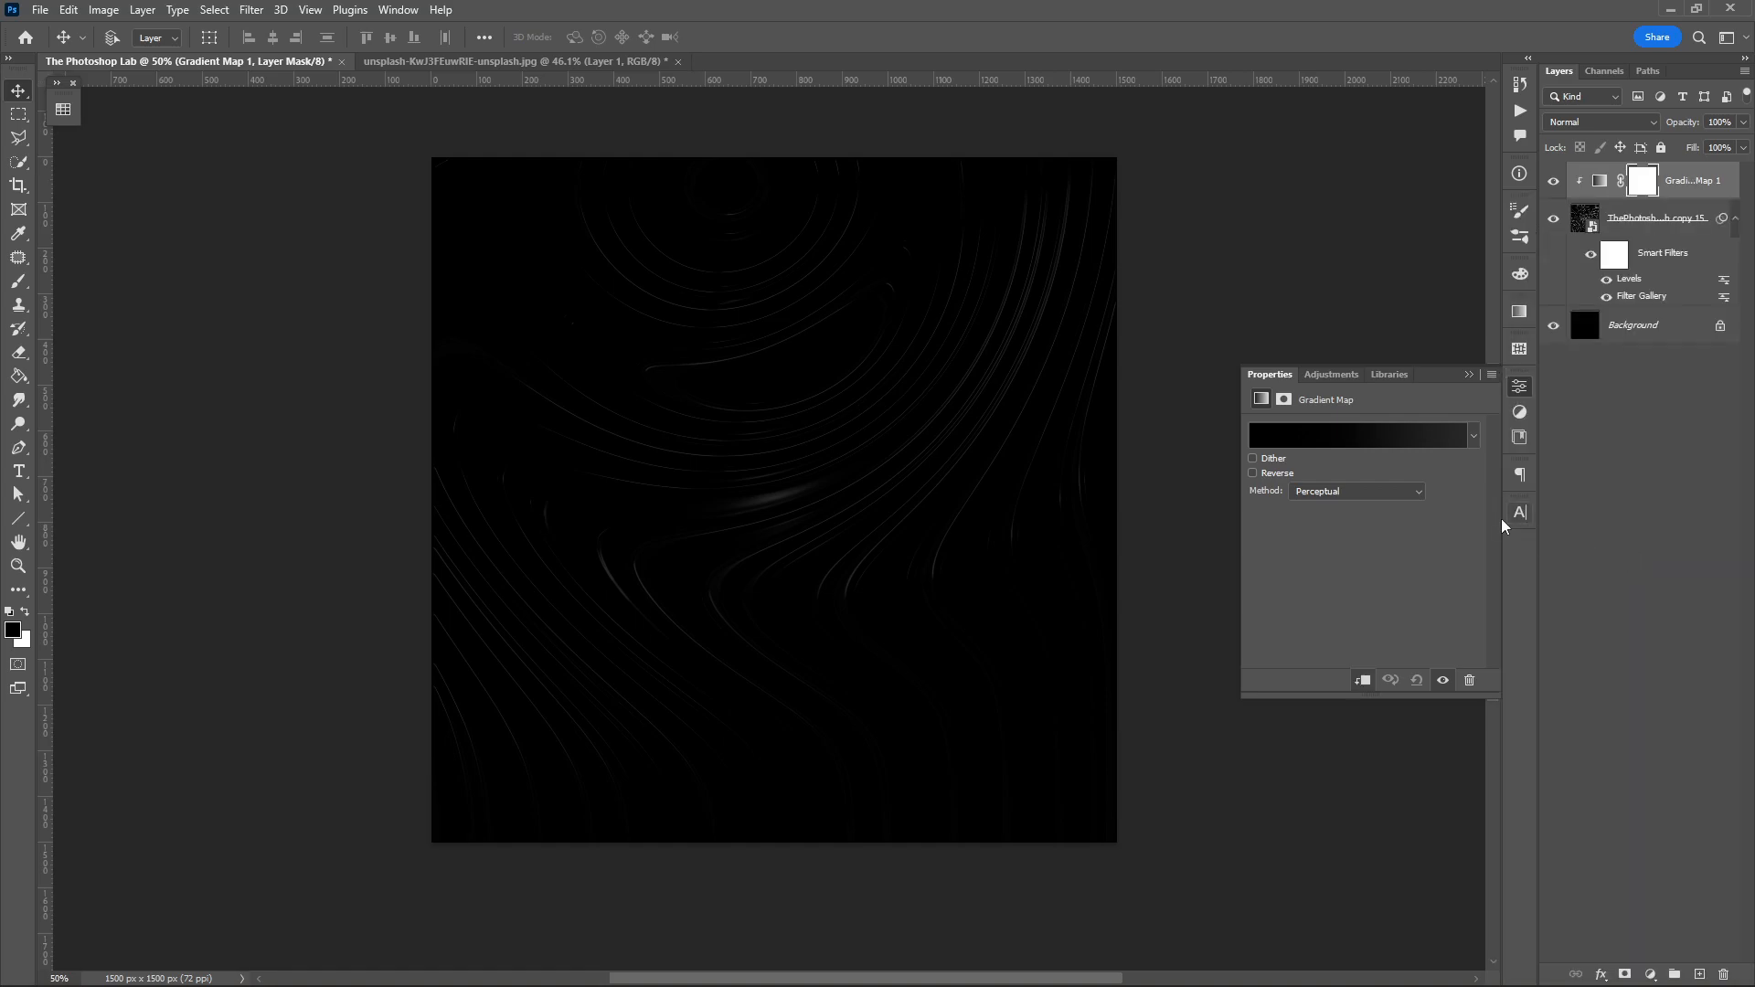
- Set the Gradient Map's colours to run from black (000000) to a bright magenta-purple
click(1345, 435)
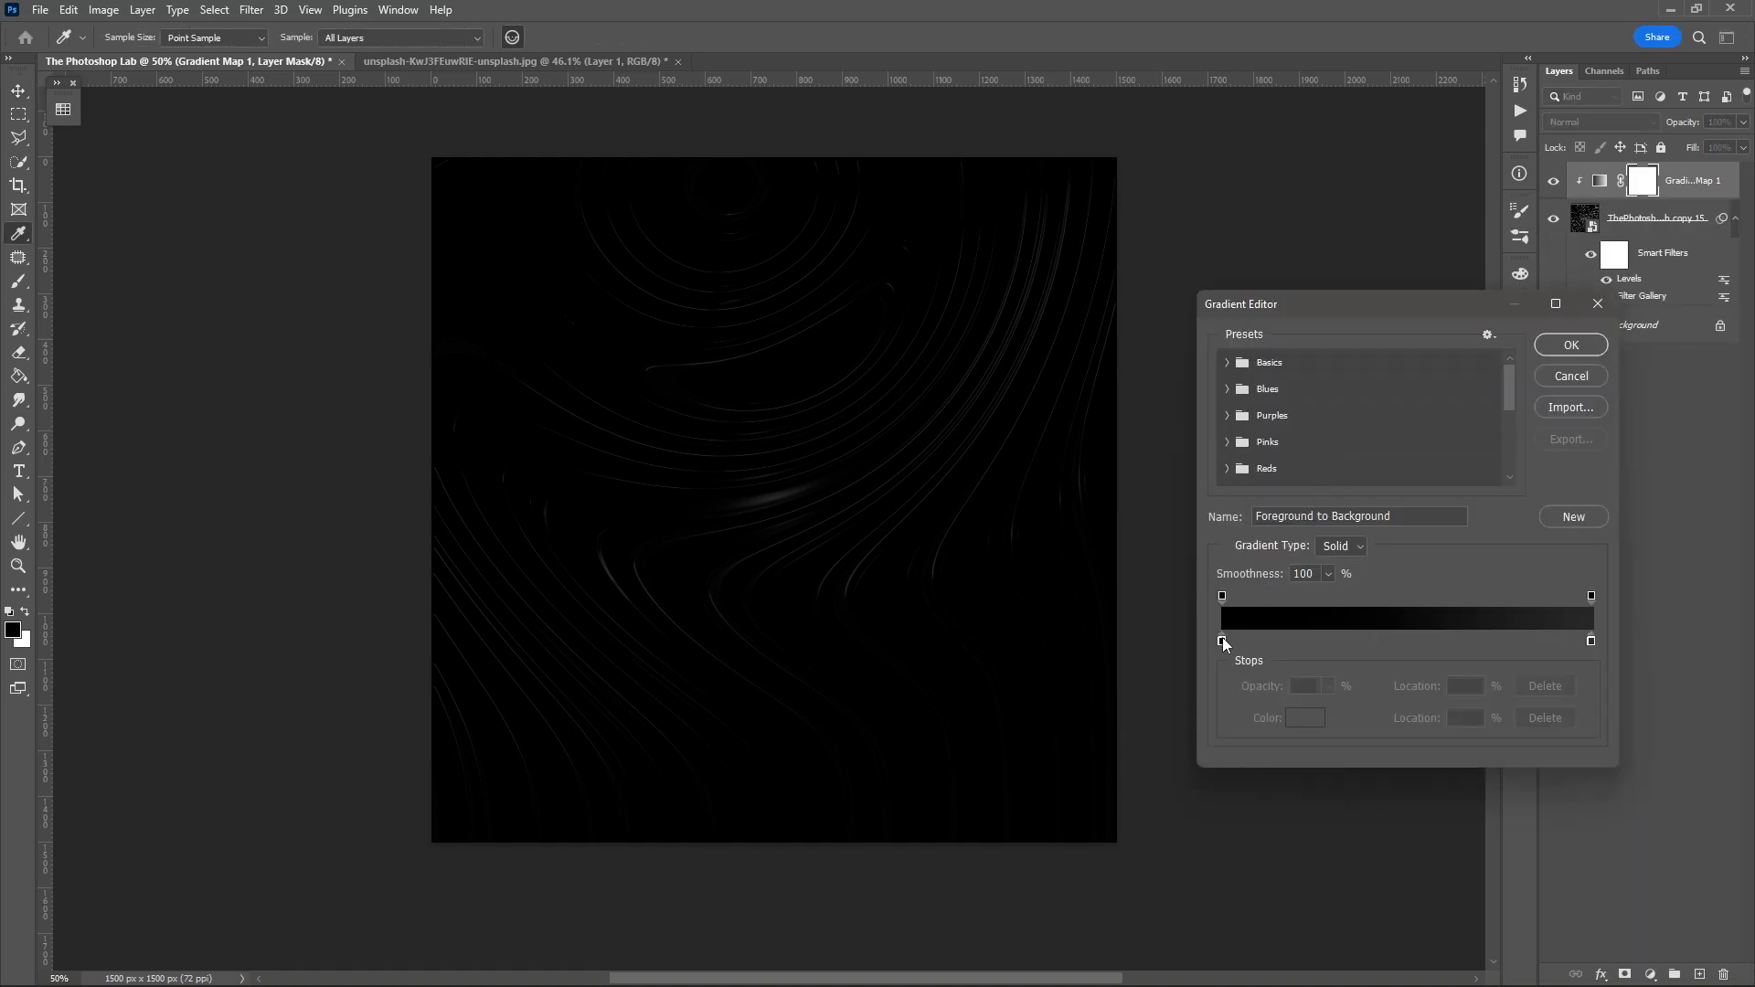
double_click(1223, 641)
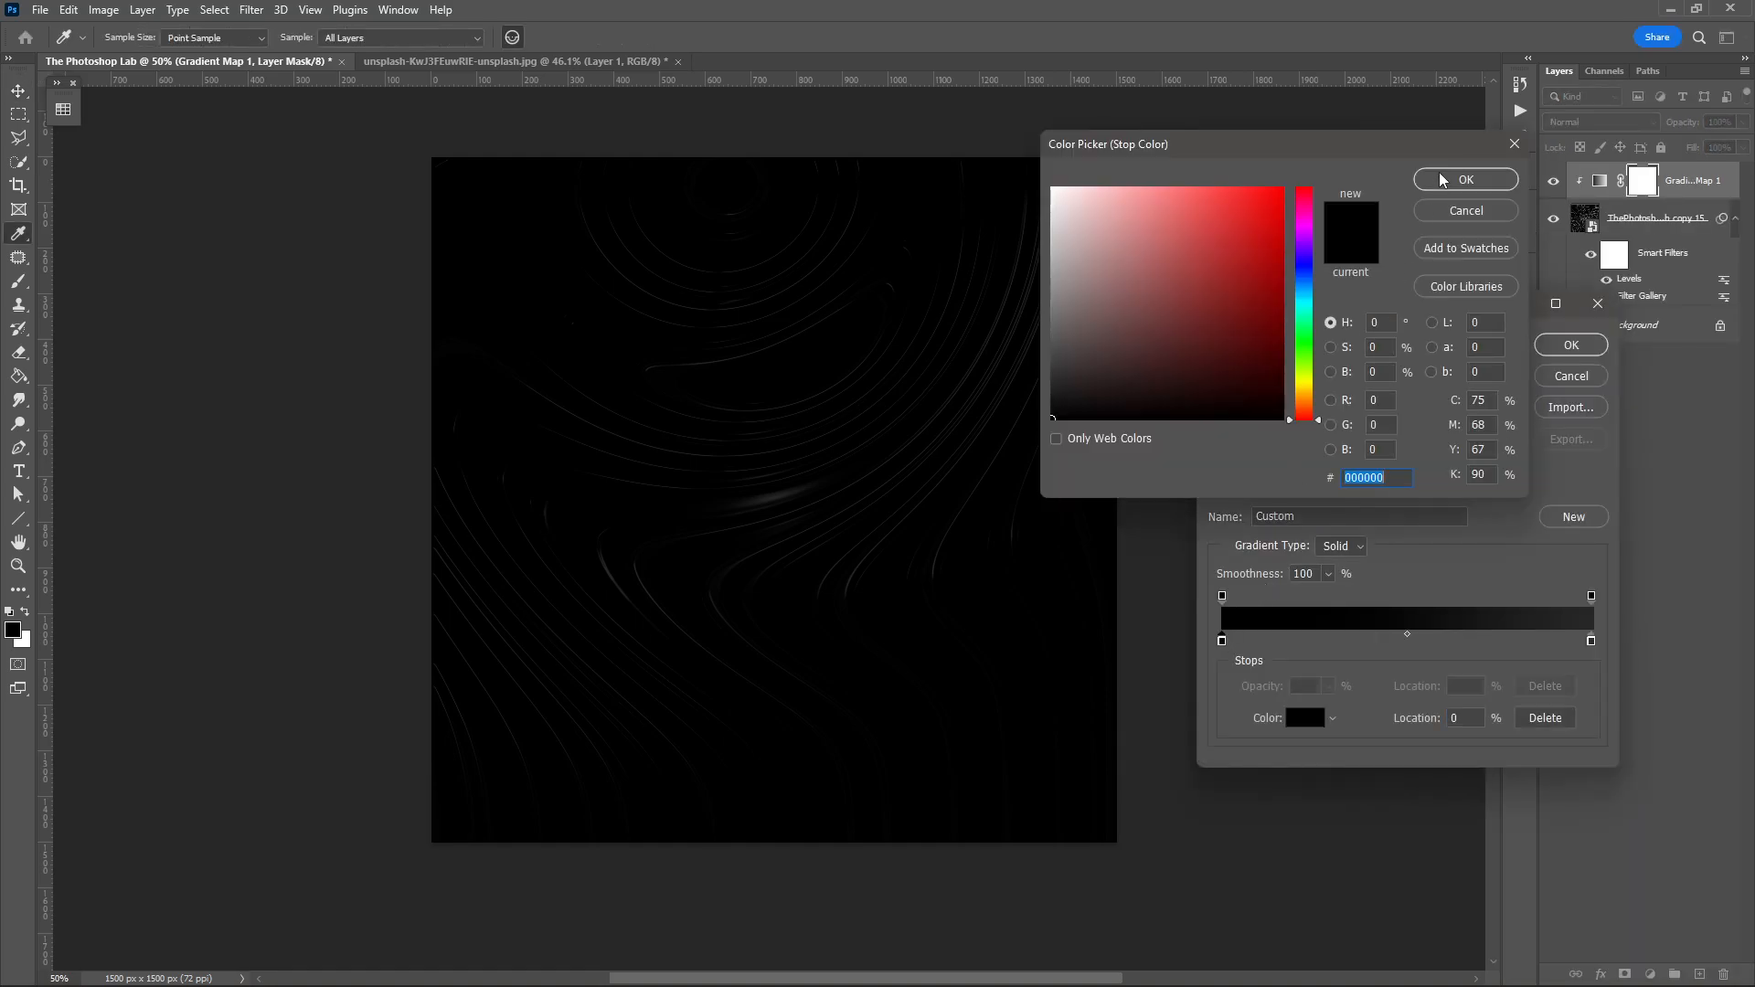
click(1439, 182)
double_click(1589, 641)
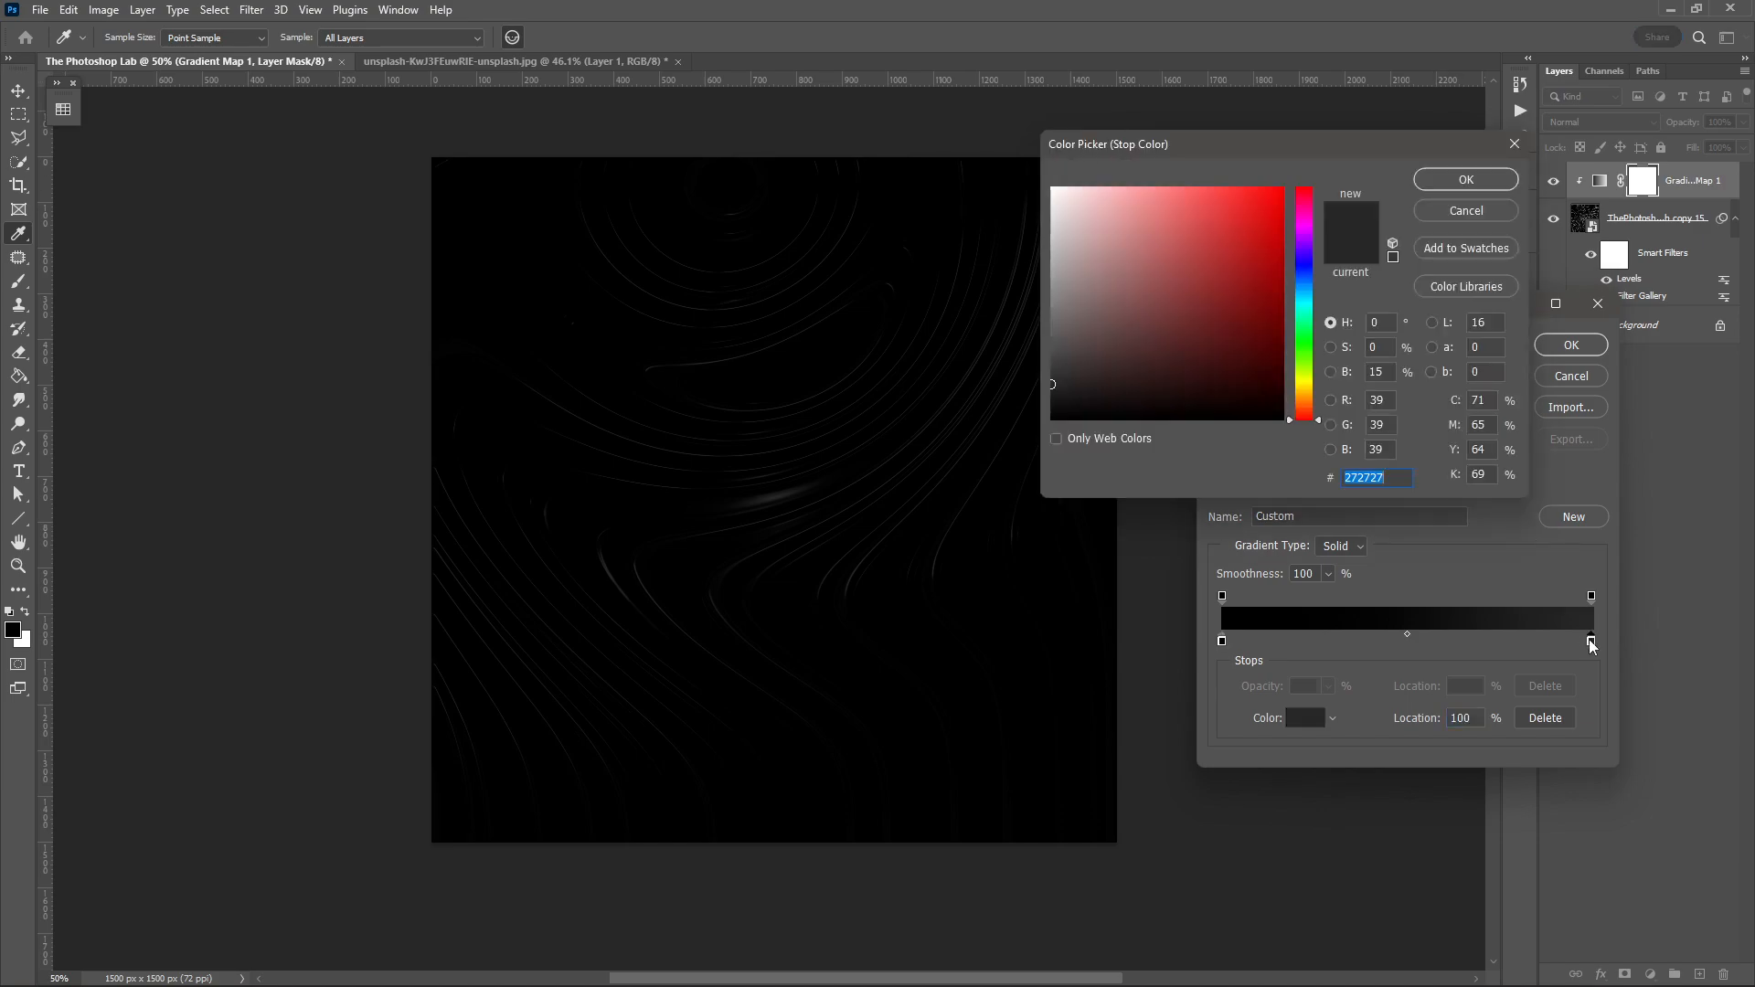
click(1304, 230)
click(1273, 199)
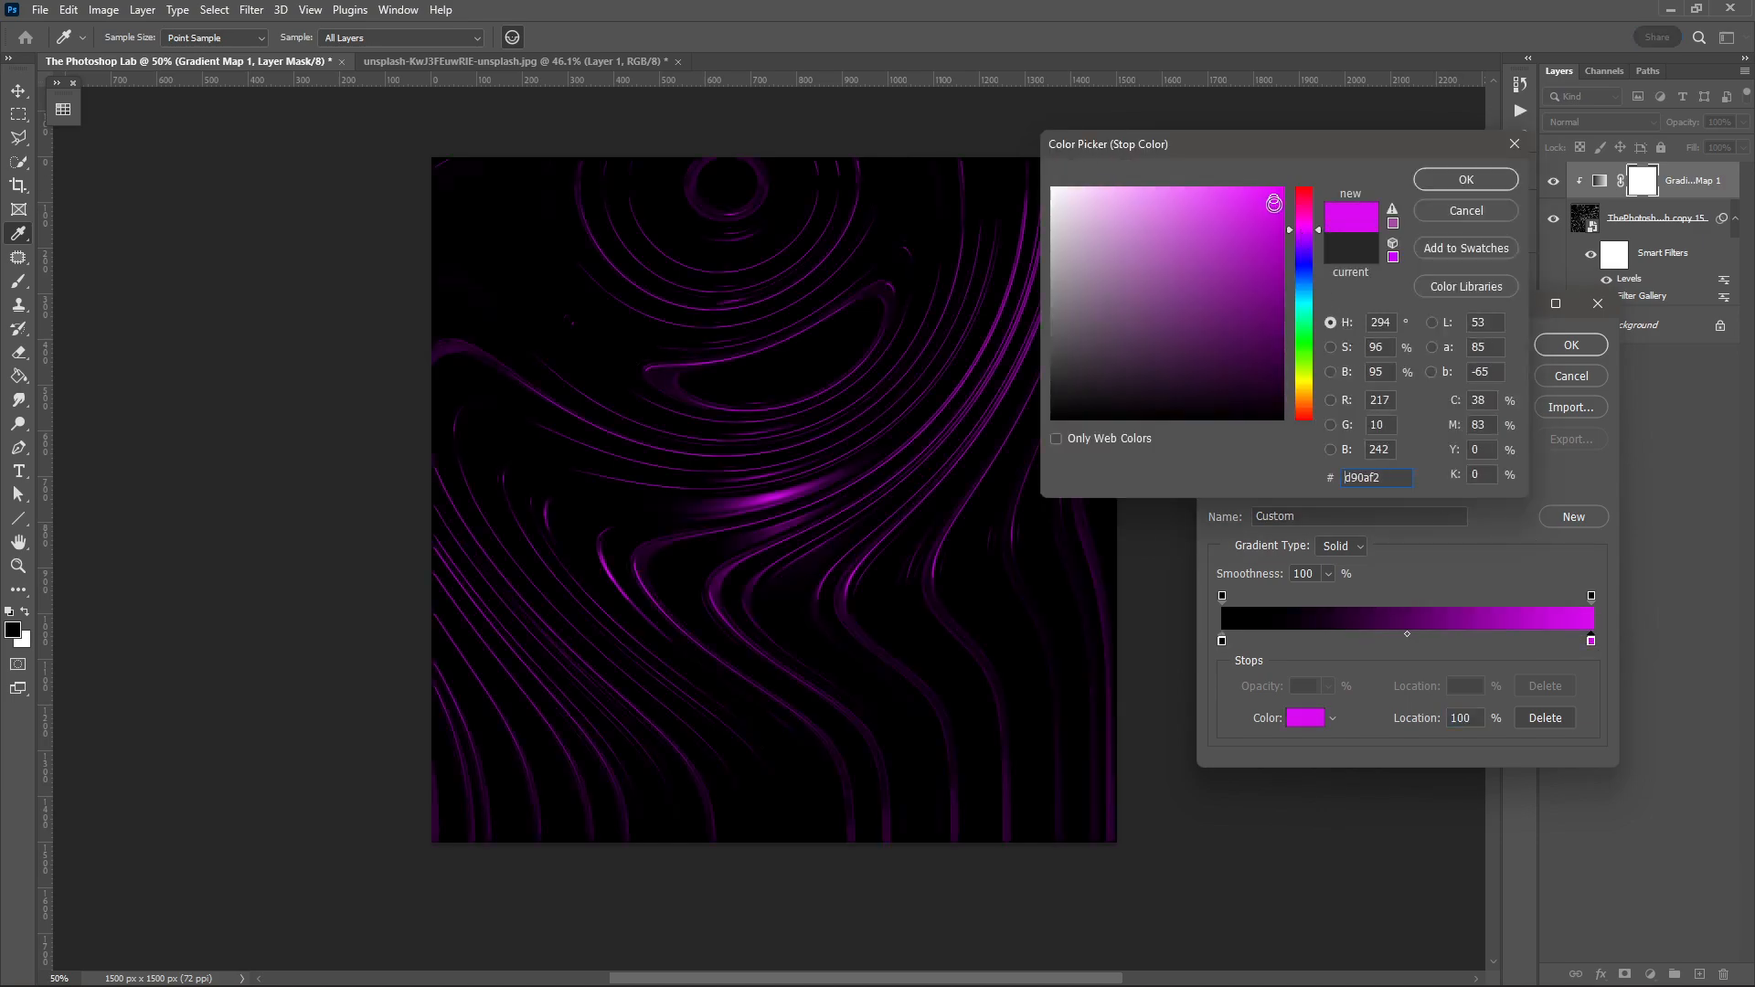
drag(1258, 229, 1300, 156)
click(1432, 181)
click(1568, 346)
click(1520, 386)
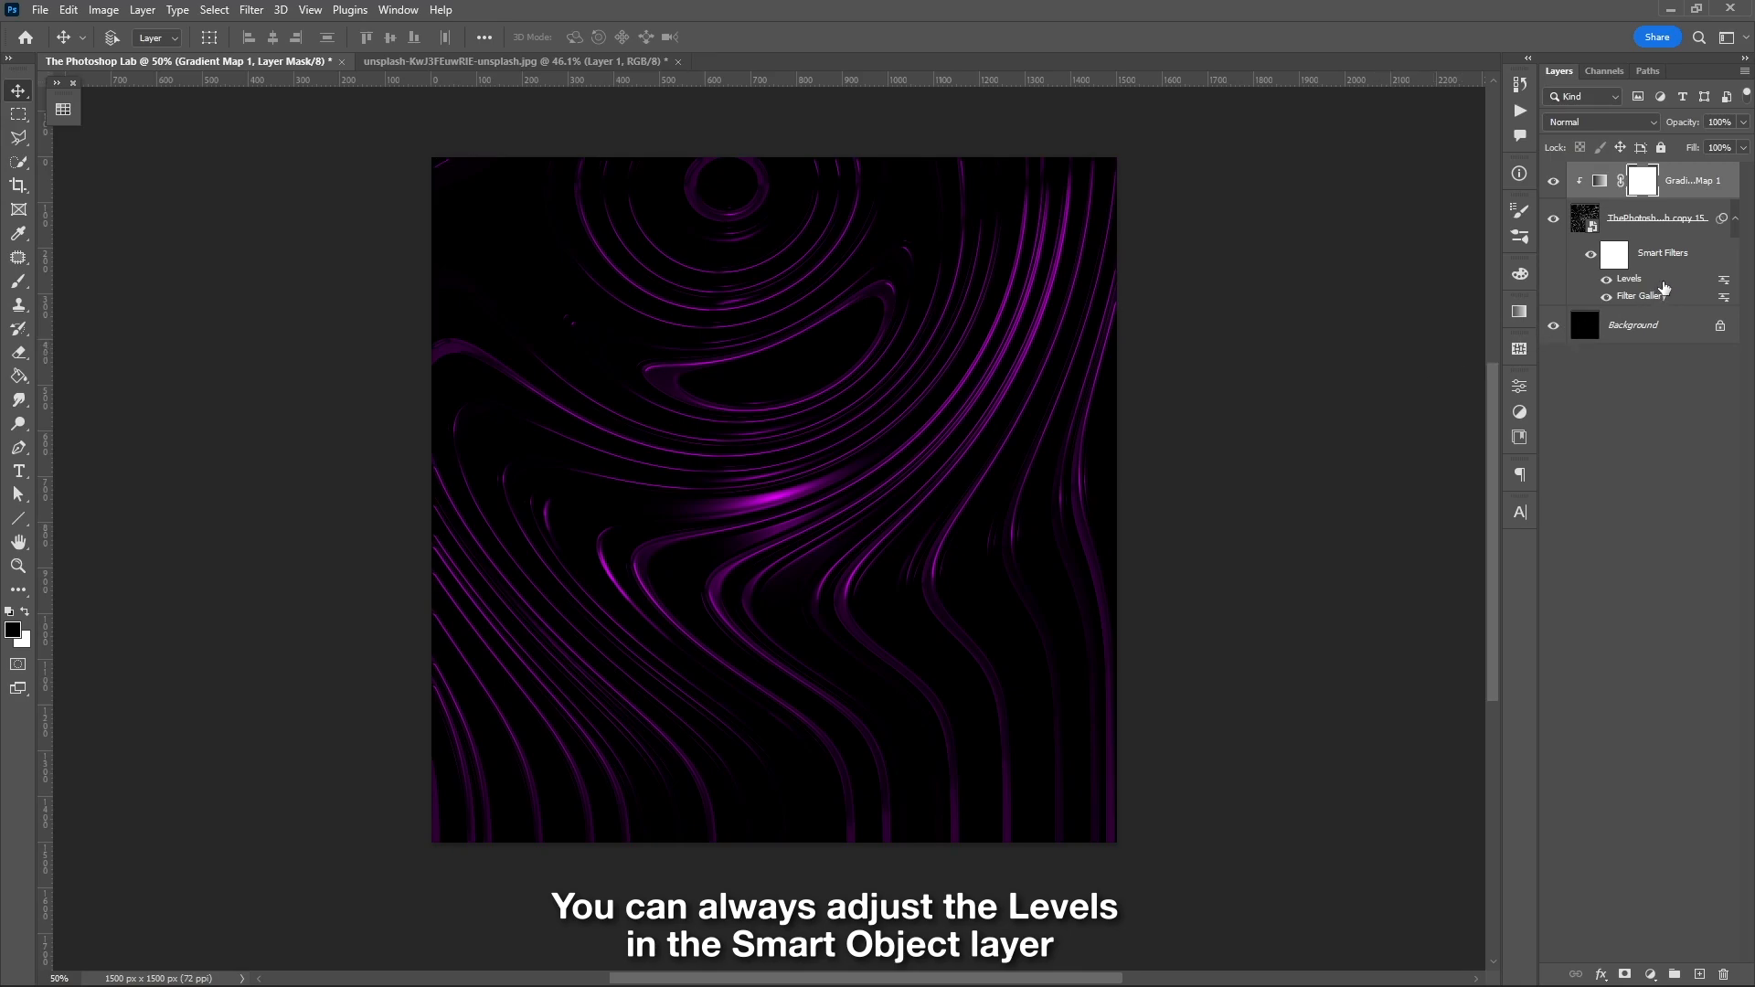
- Change the Smart Object's Levels filter to input midtones of about 0.70 and a white point of 197
double_click(1663, 287)
drag(1452, 479, 1362, 473)
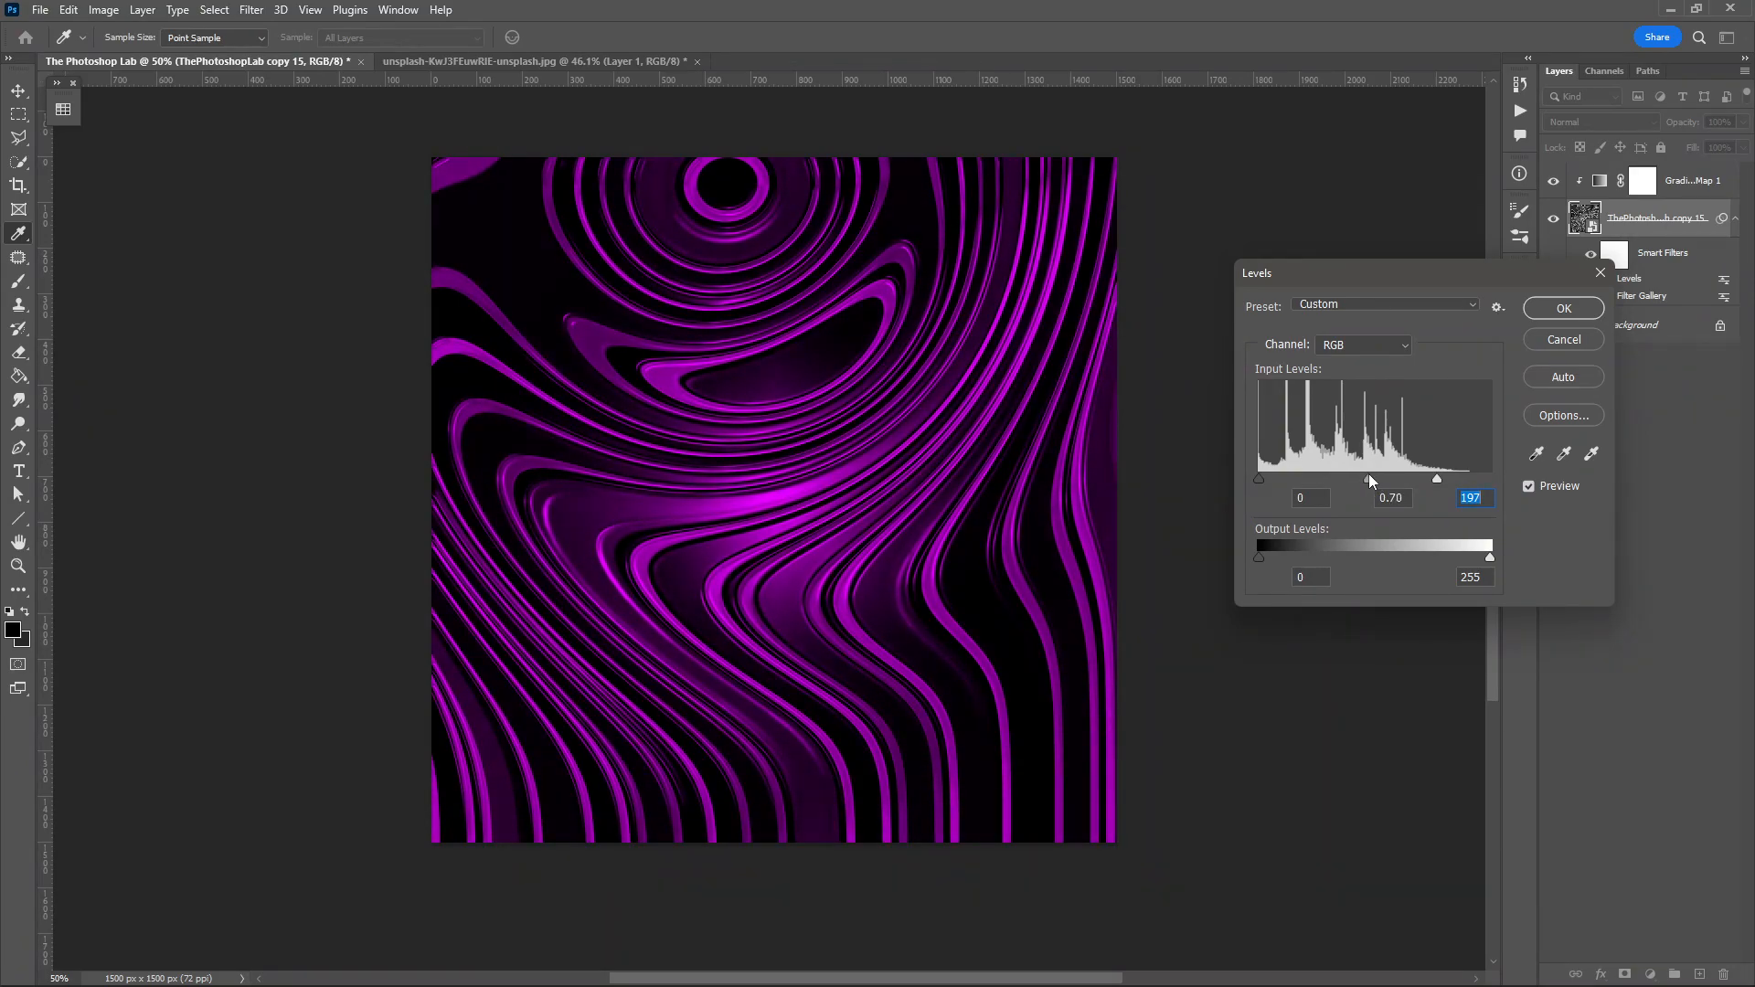
click(1550, 316)
- Group the Gradient Map with the Smart Object and name the group Background
shift+click(1696, 189)
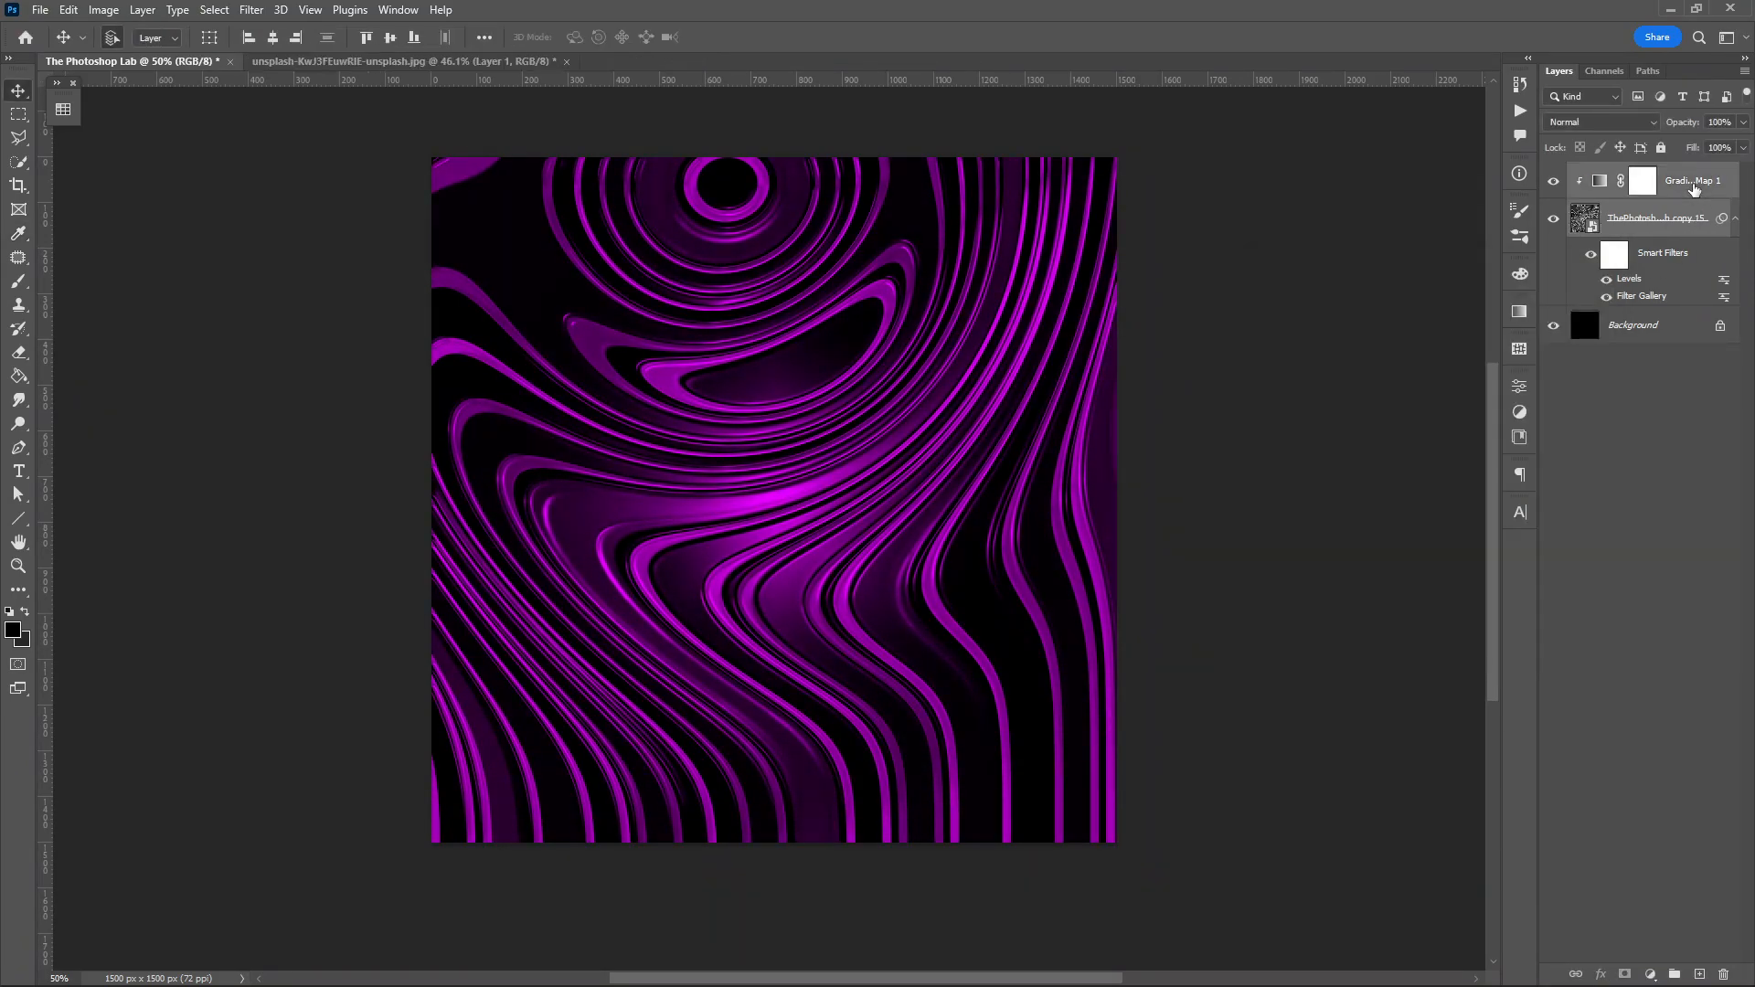
key(ctrl+g)
double_click(1635, 173)
text(Background)
key(Return)
- Enlarge, stretch and reposition the Background group with Free Transform so its purple stripes fill the whole canvas
key(ctrl+t)
key(Return)
drag(876, 438, 796, 387)
drag(1037, 790, 1105, 827)
drag(1041, 654, 951, 596)
drag(1019, 776, 1214, 887)
drag(917, 571, 941, 627)
key(Return)
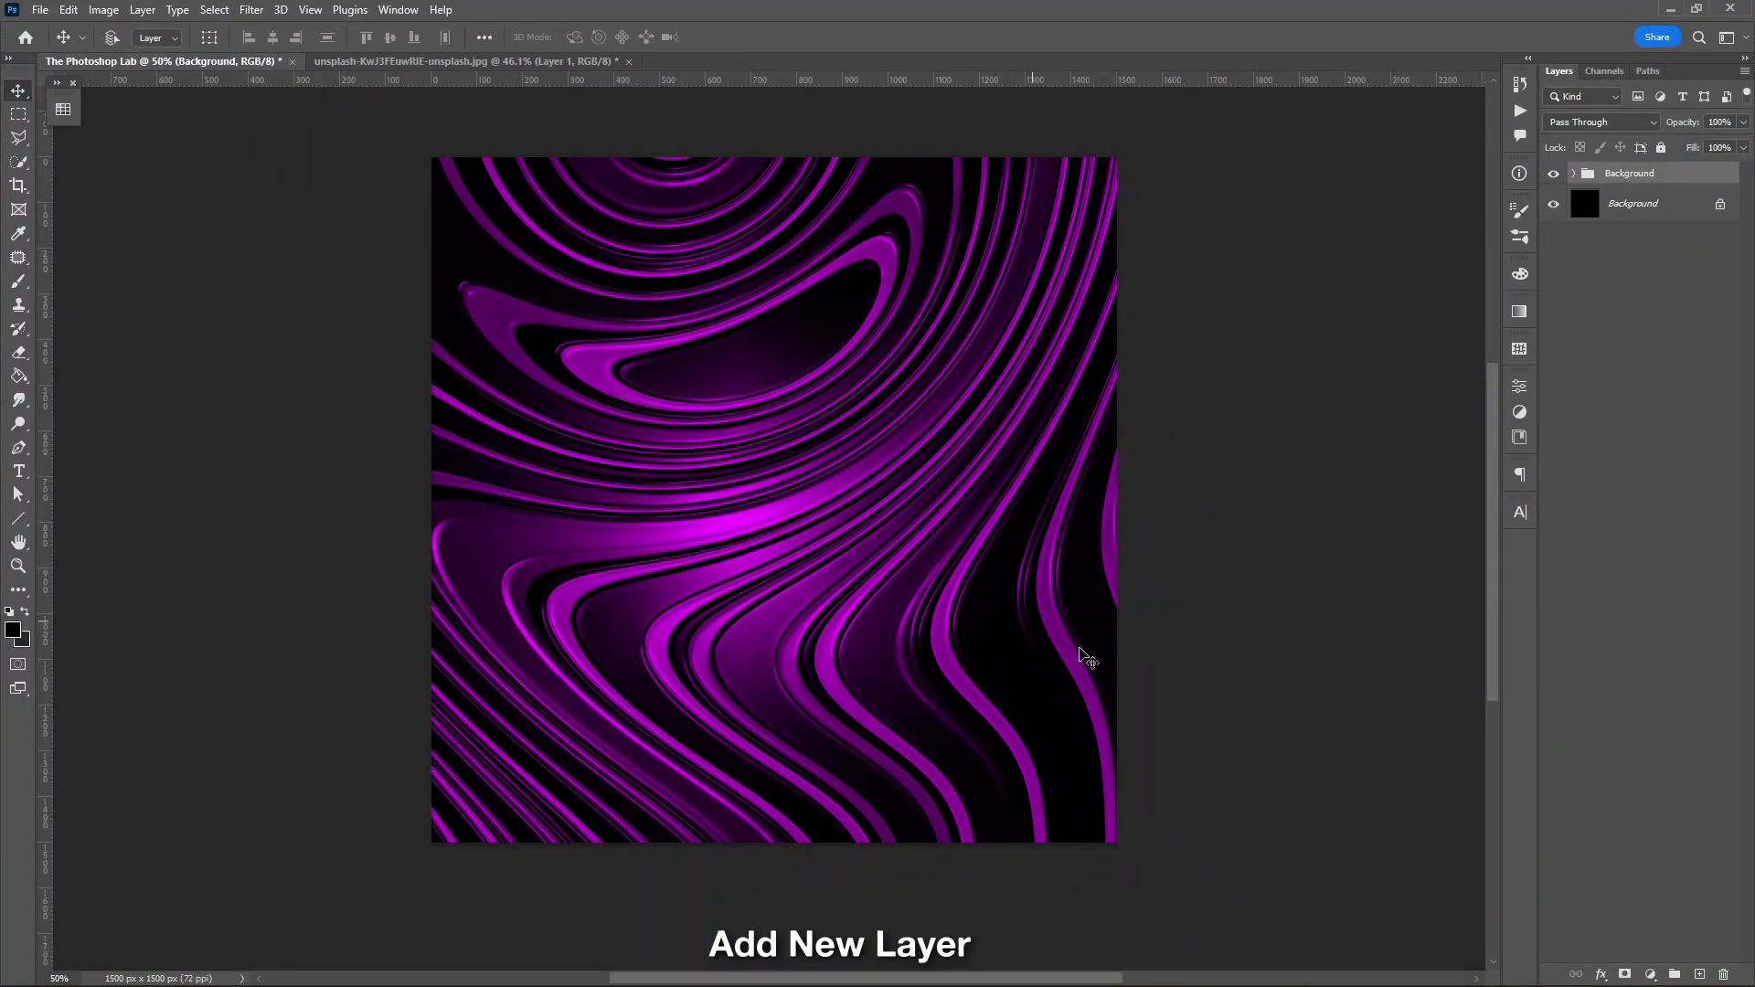
- Add a new layer above the Background group and name it Black
click(1699, 974)
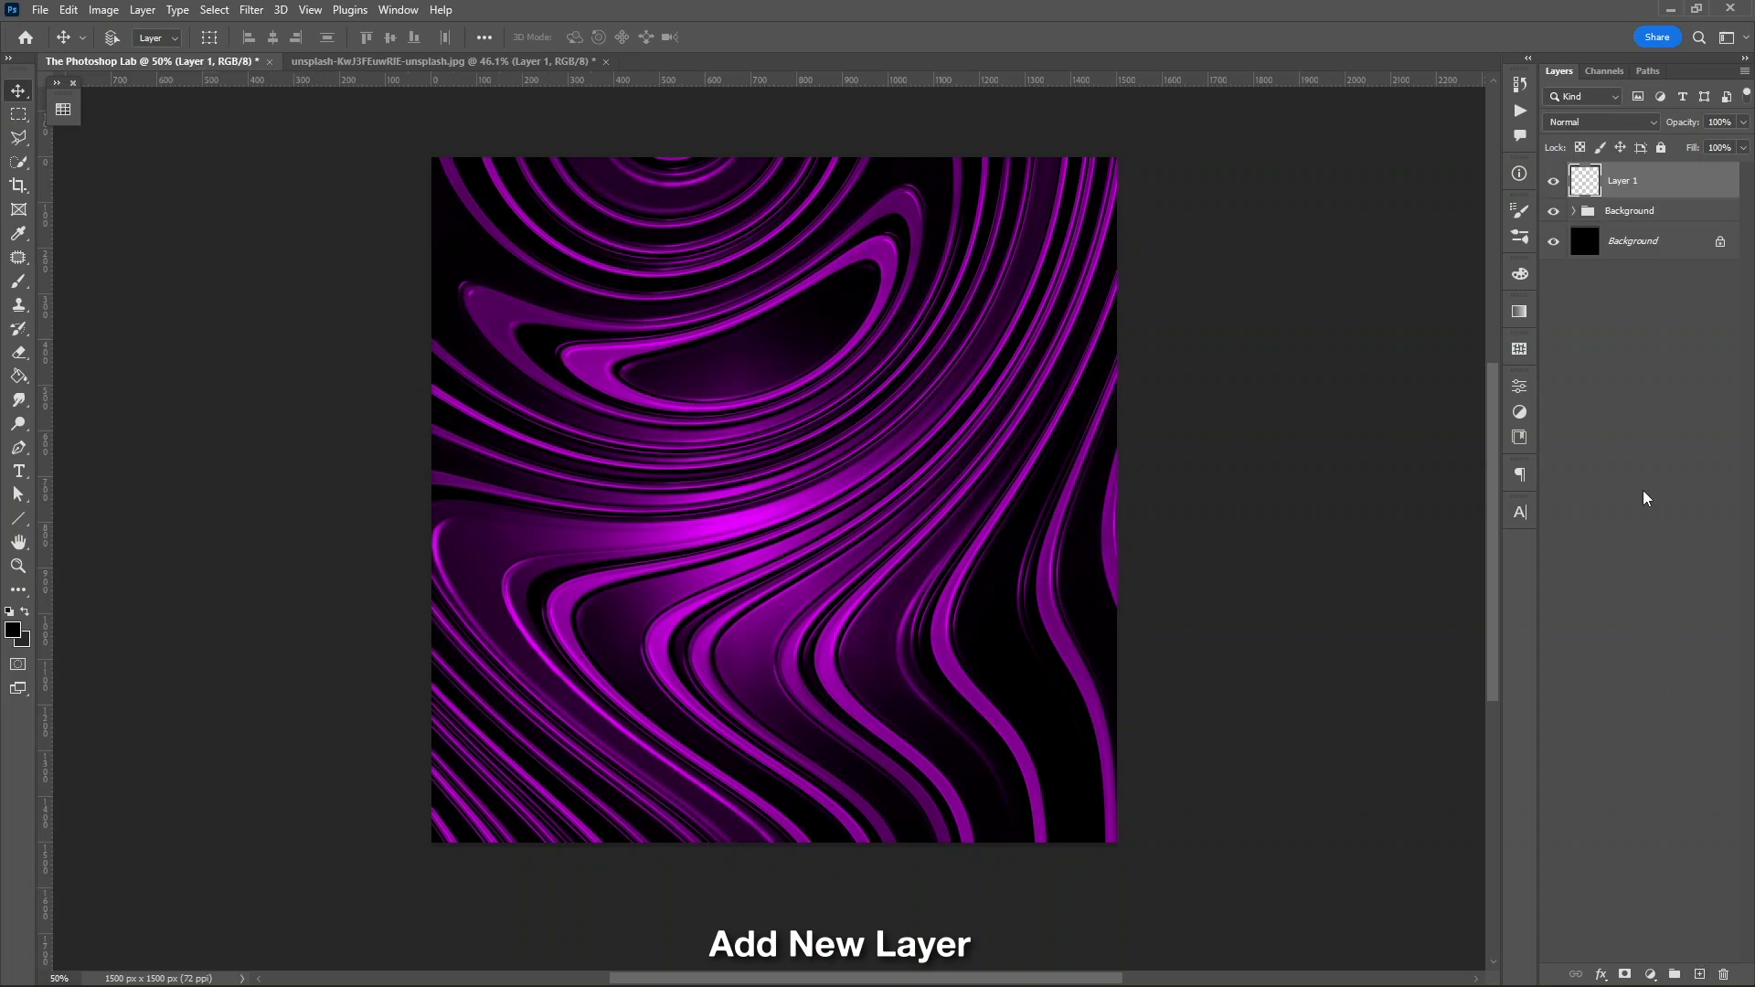
double_click(1625, 182)
text(Black)
key(Return)
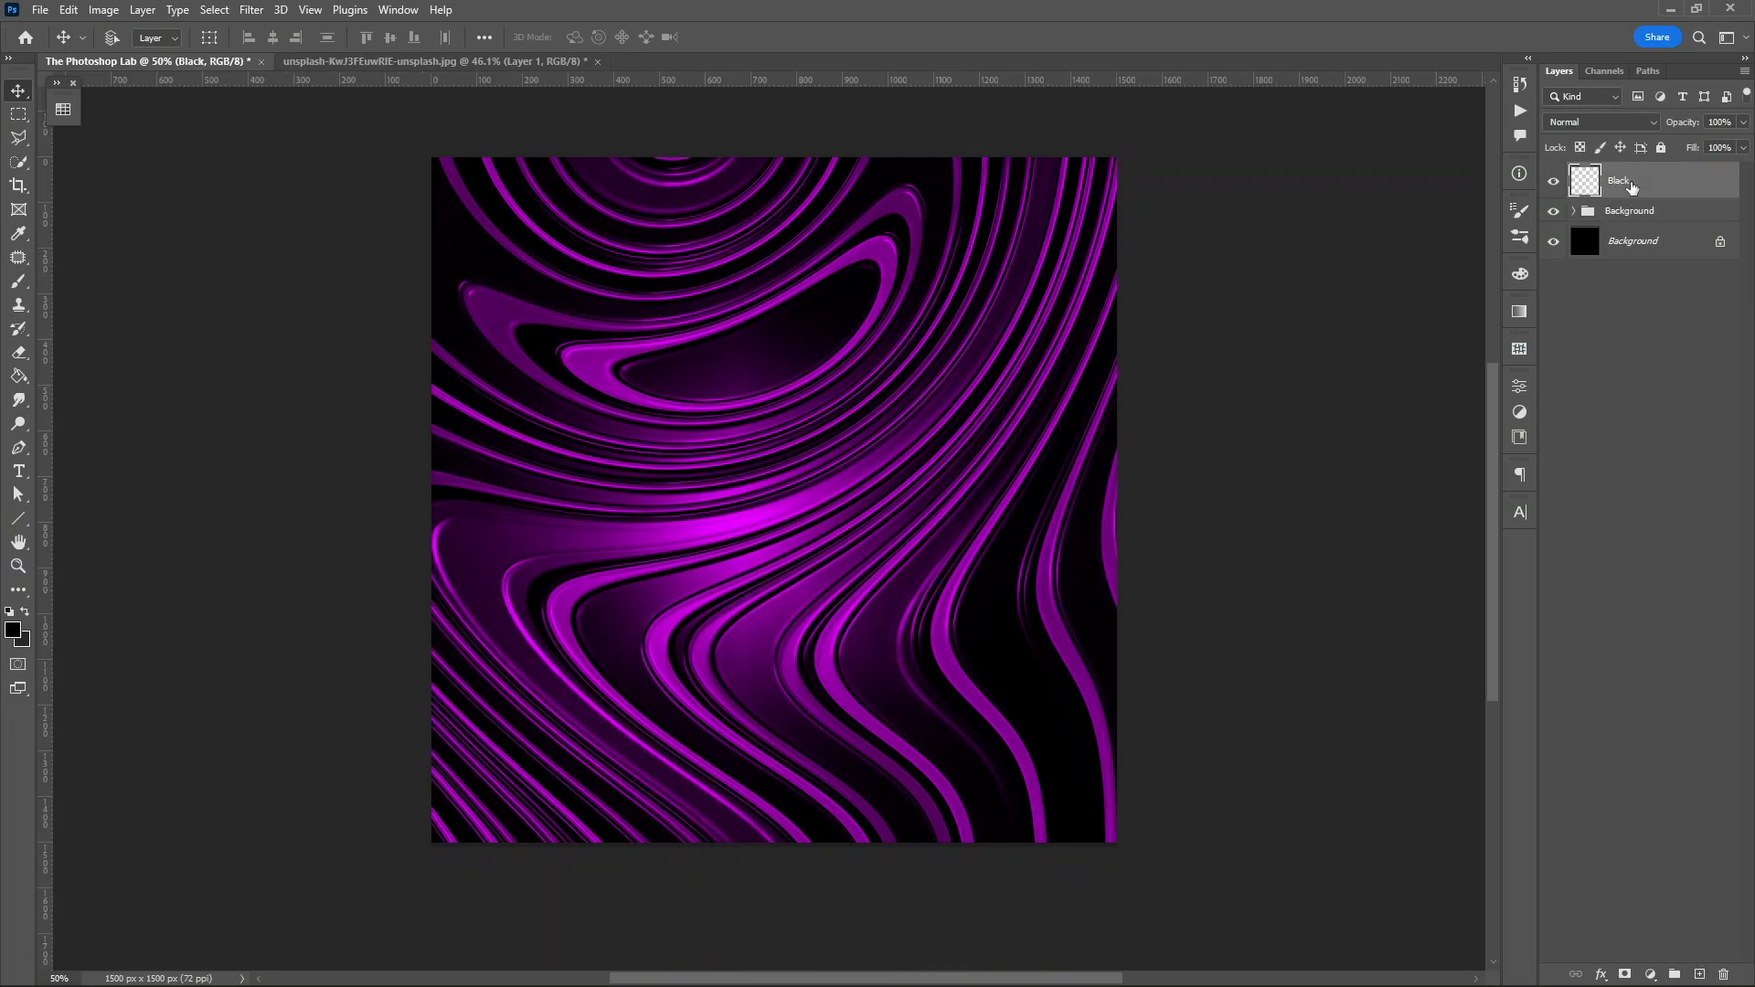
- Paint soft black over the lower part of the canvas on the Black layer, then erase some of it near the upper-right stripes
key(b)
click(14, 629)
key(Return)
mouse_move(941, 667)
mouse_down()
mouse_move(502, 823)
mouse_move(556, 923)
mouse_move(826, 732)
mouse_move(764, 756)
mouse_move(1030, 634)
mouse_up()
key(e)
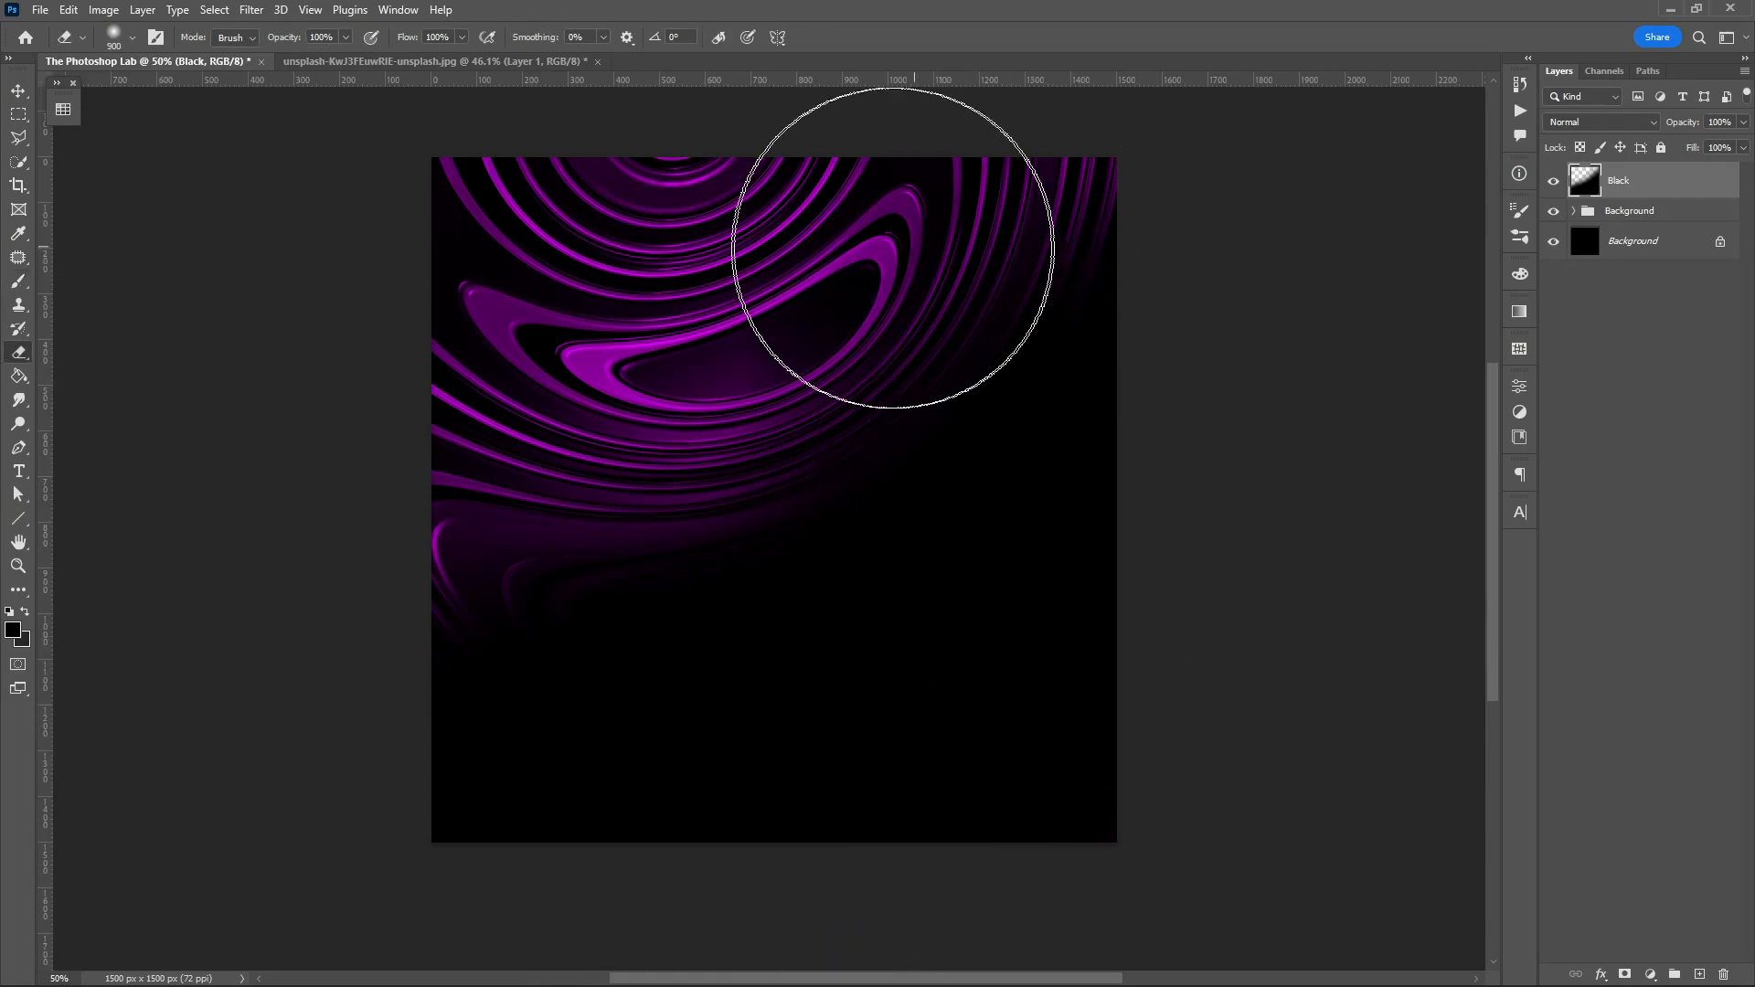
drag(909, 247, 969, 302)
key(b)
key(bracketleft)
key(bracketleft)
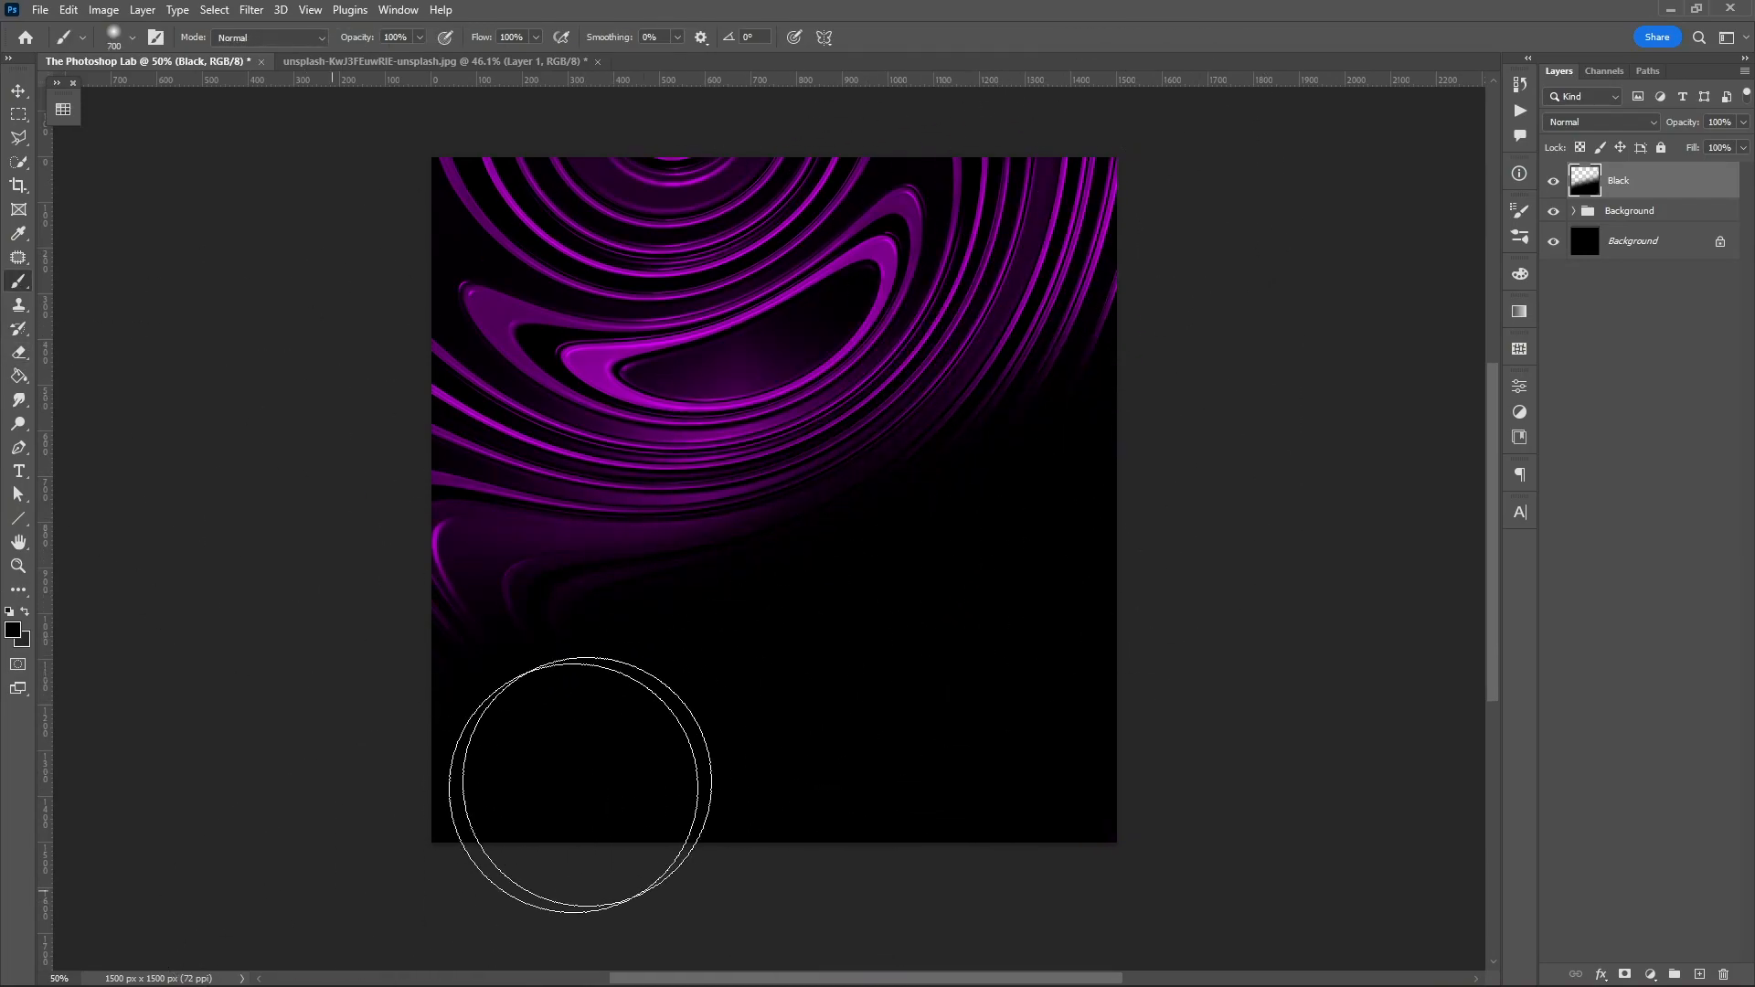
key(v)
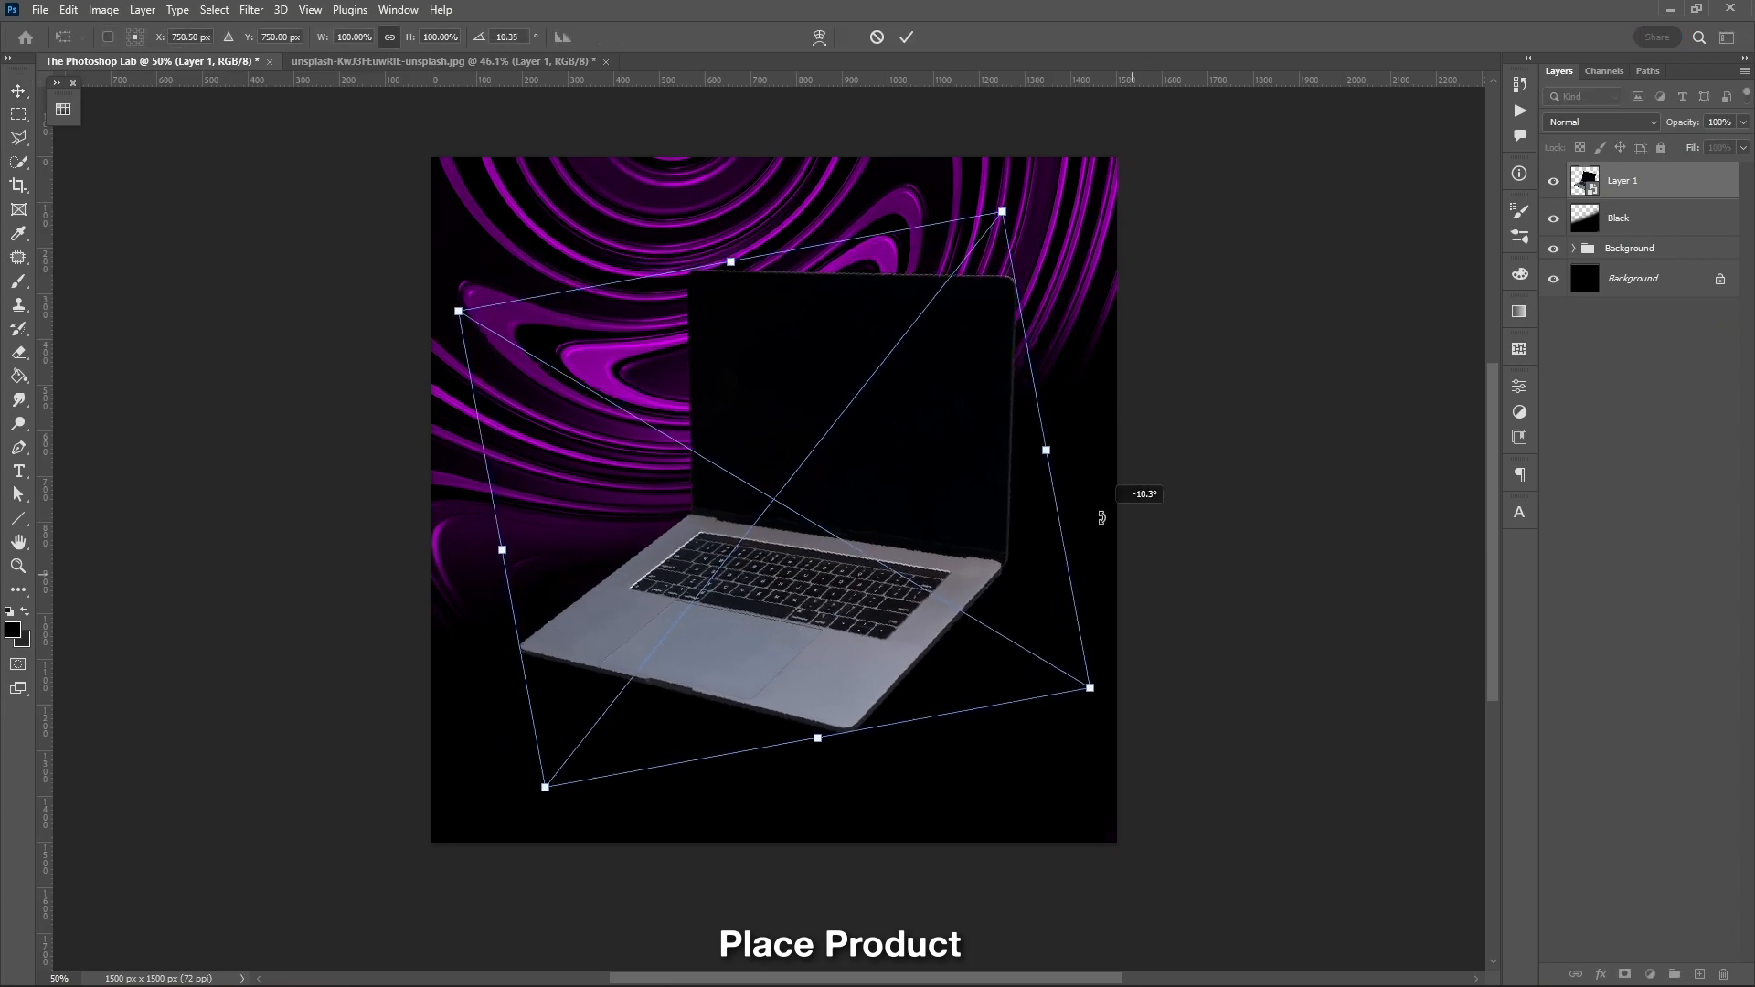
- Scale the placed laptop to about 75%, flip it horizontally and rotate it into a tilted pose over the stripes
drag(1145, 494, 1012, 631)
right_click(812, 514)
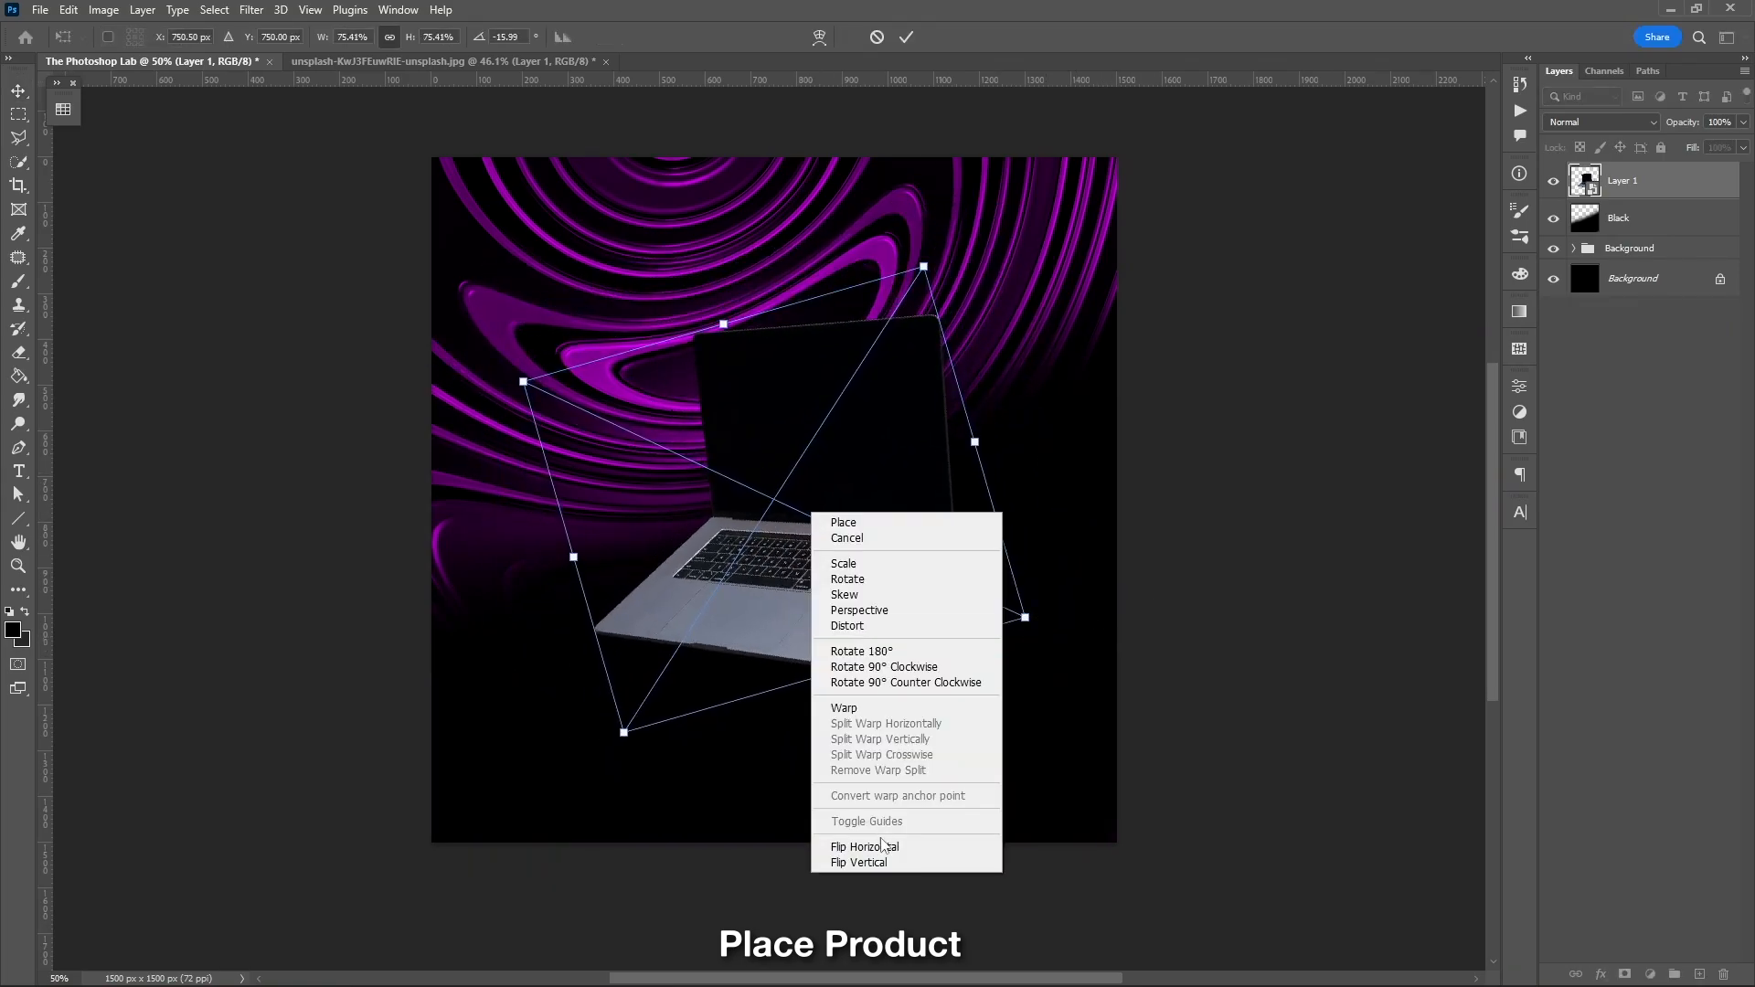
click(847, 625)
drag(924, 729, 996, 546)
key(Return)
key(ctrl+t)
key(Return)
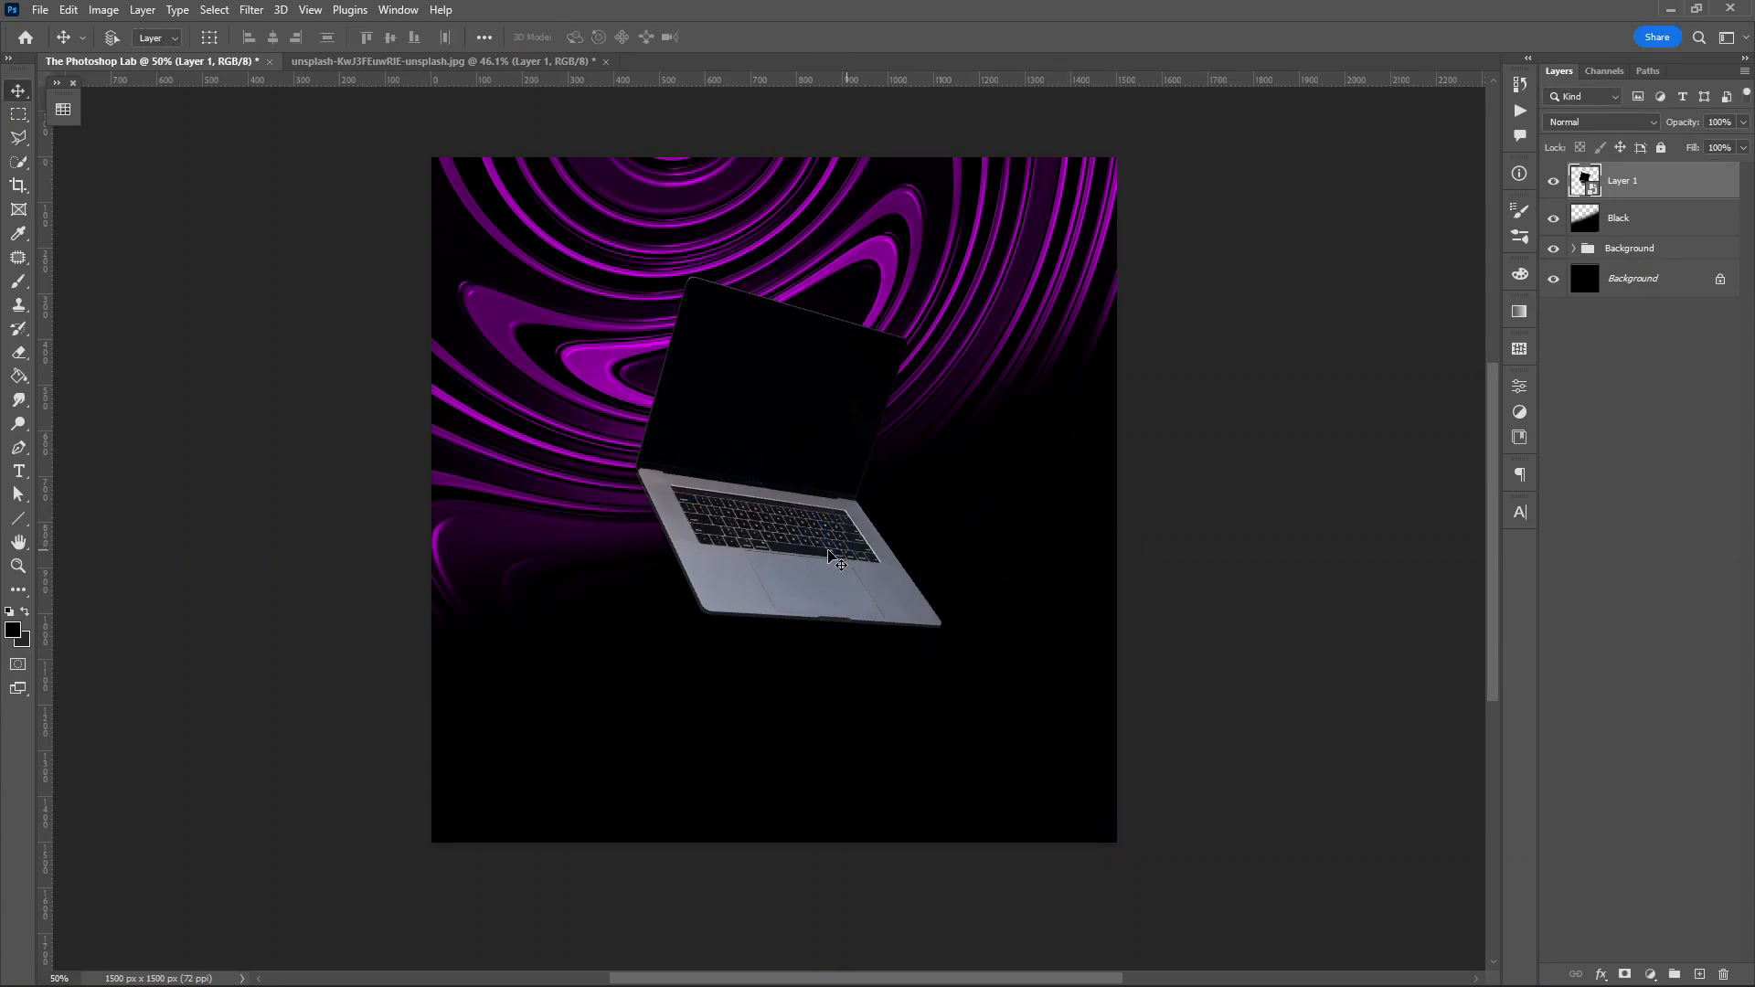
- Add a new layer above the Black layer and name it Color
click(1620, 226)
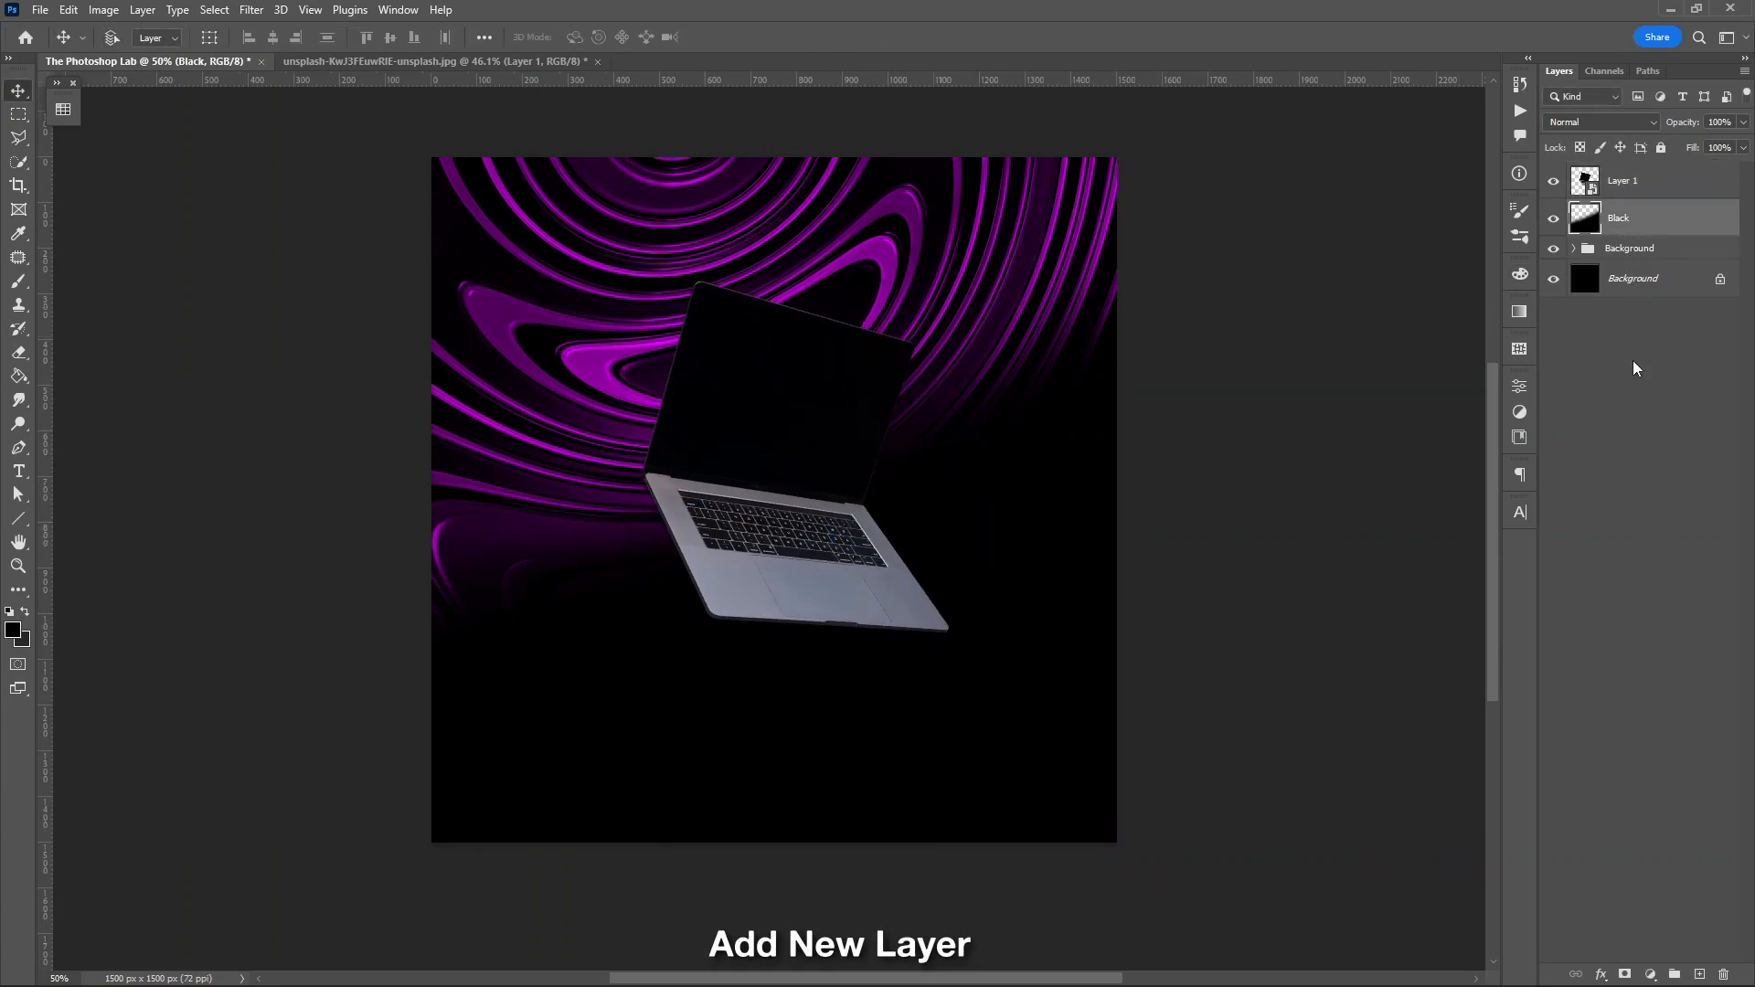
click(1698, 975)
double_click(1624, 219)
text(Color)
key(Return)
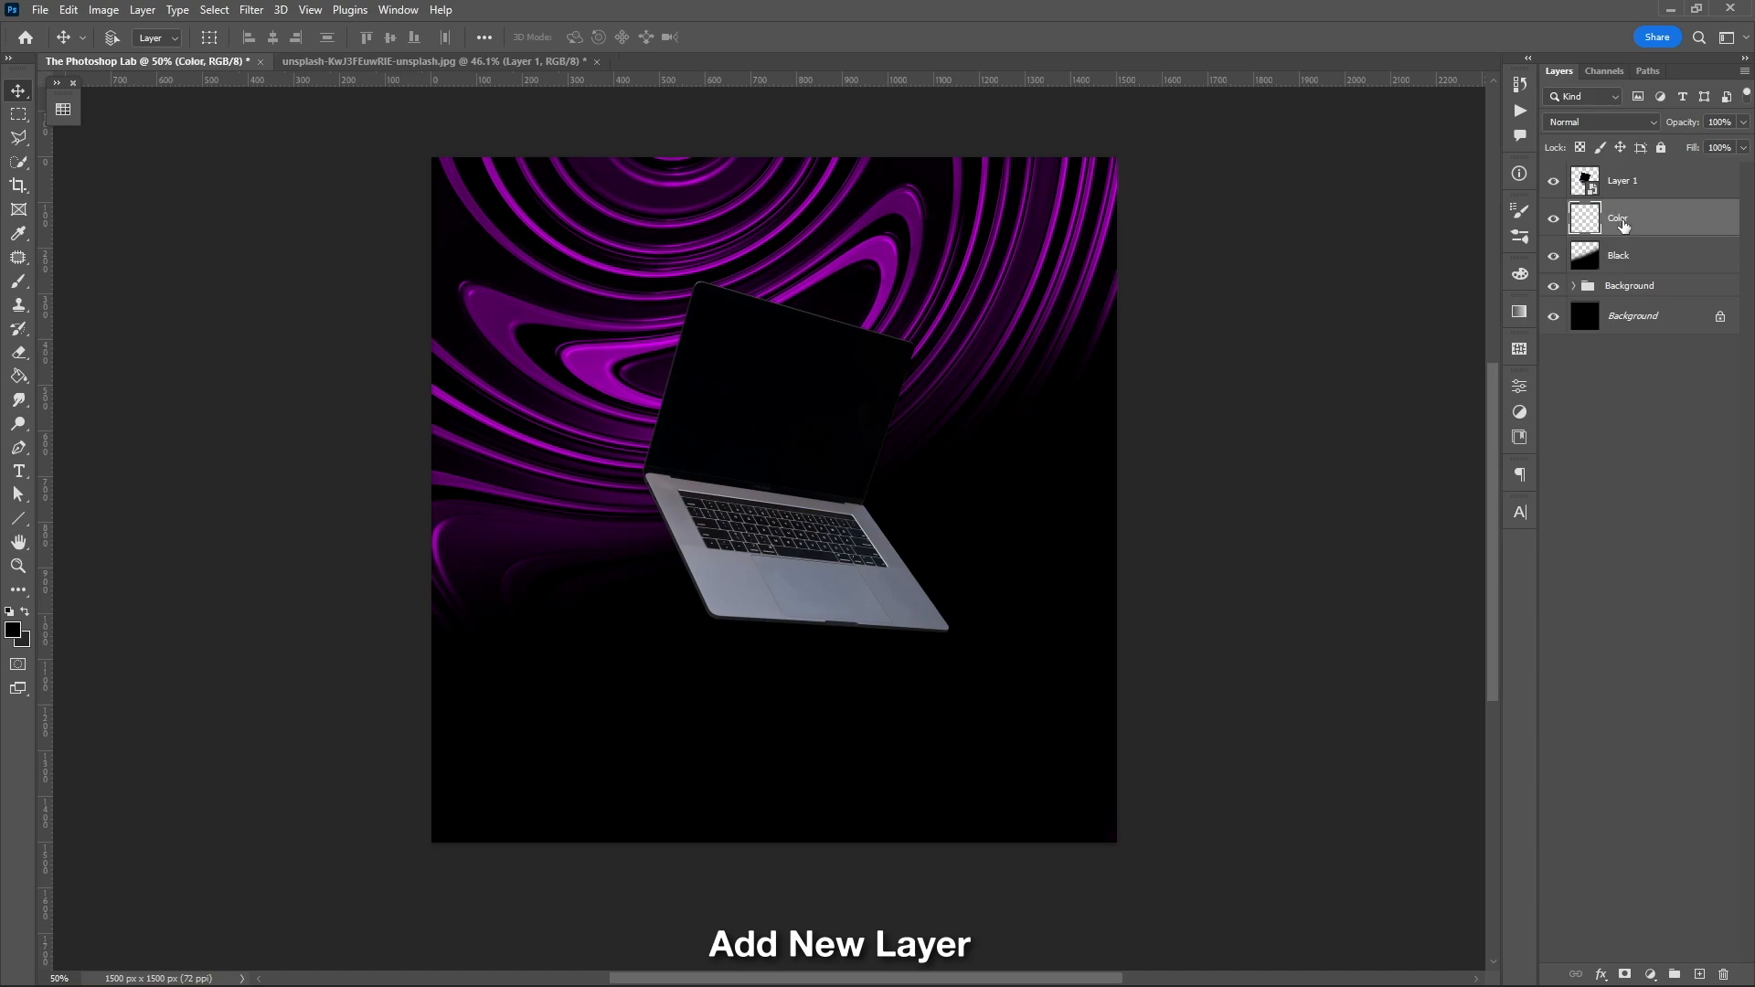
- Set the foreground colour to the bright purple sampled from a background stripe beside the laptop
click(13, 630)
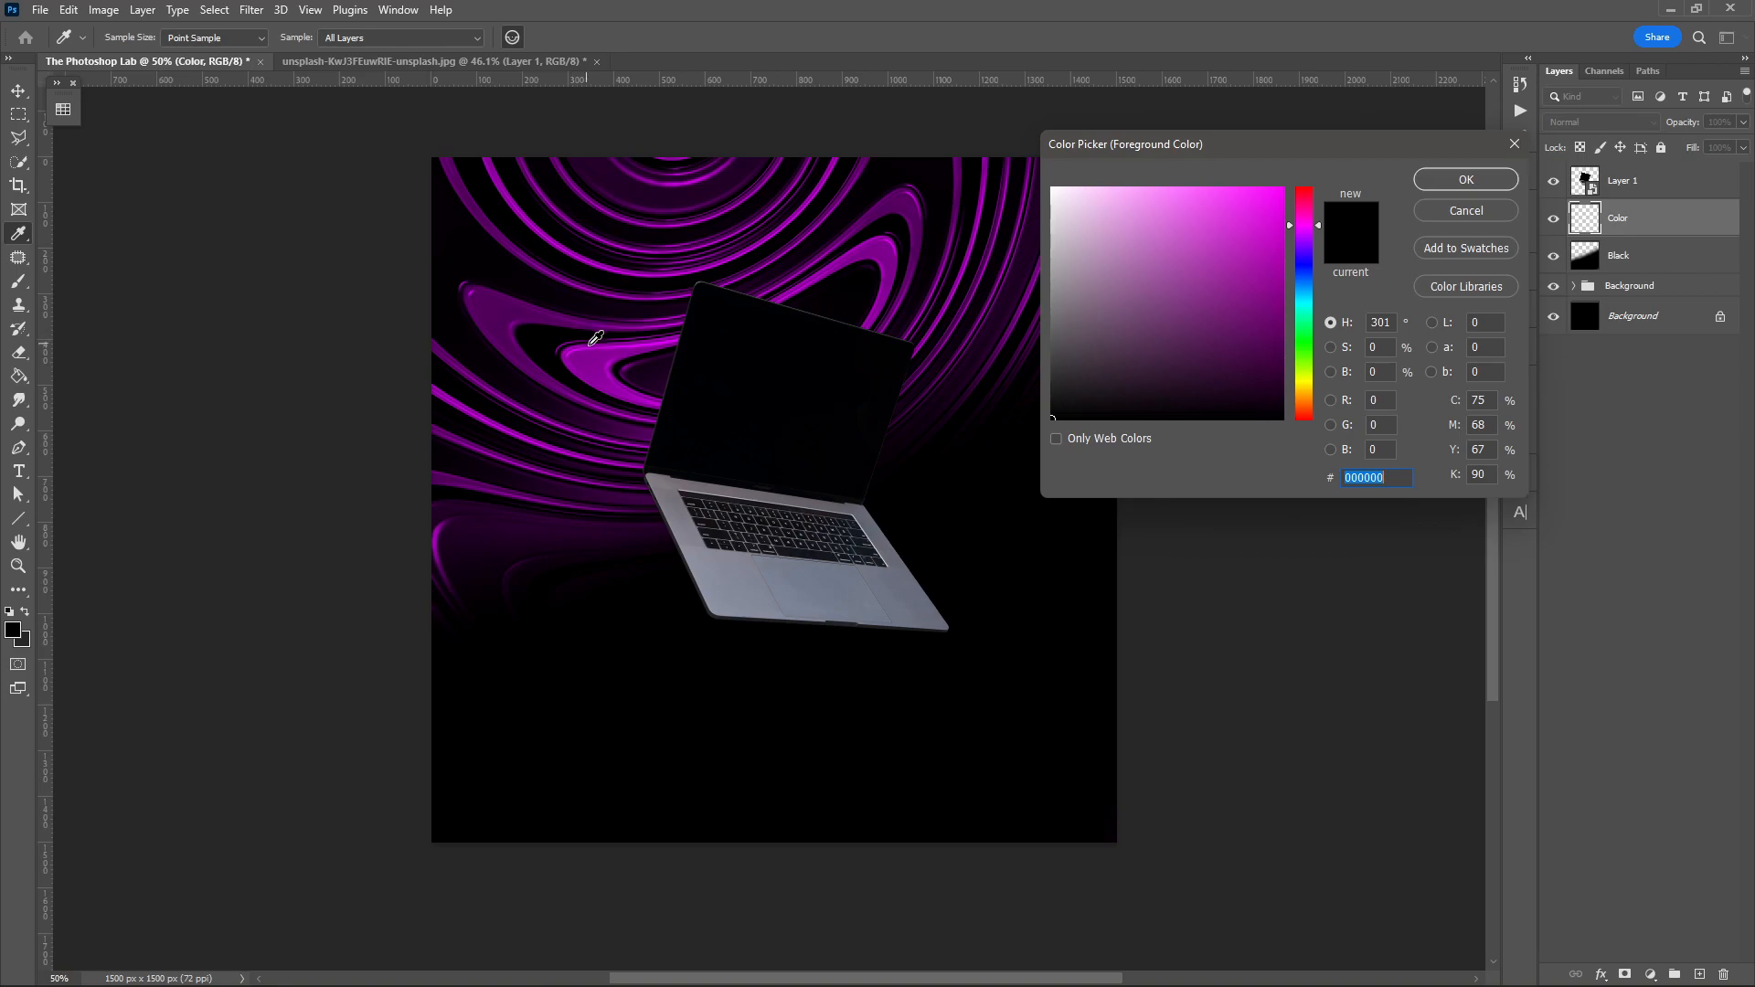
click(594, 341)
click(1441, 183)
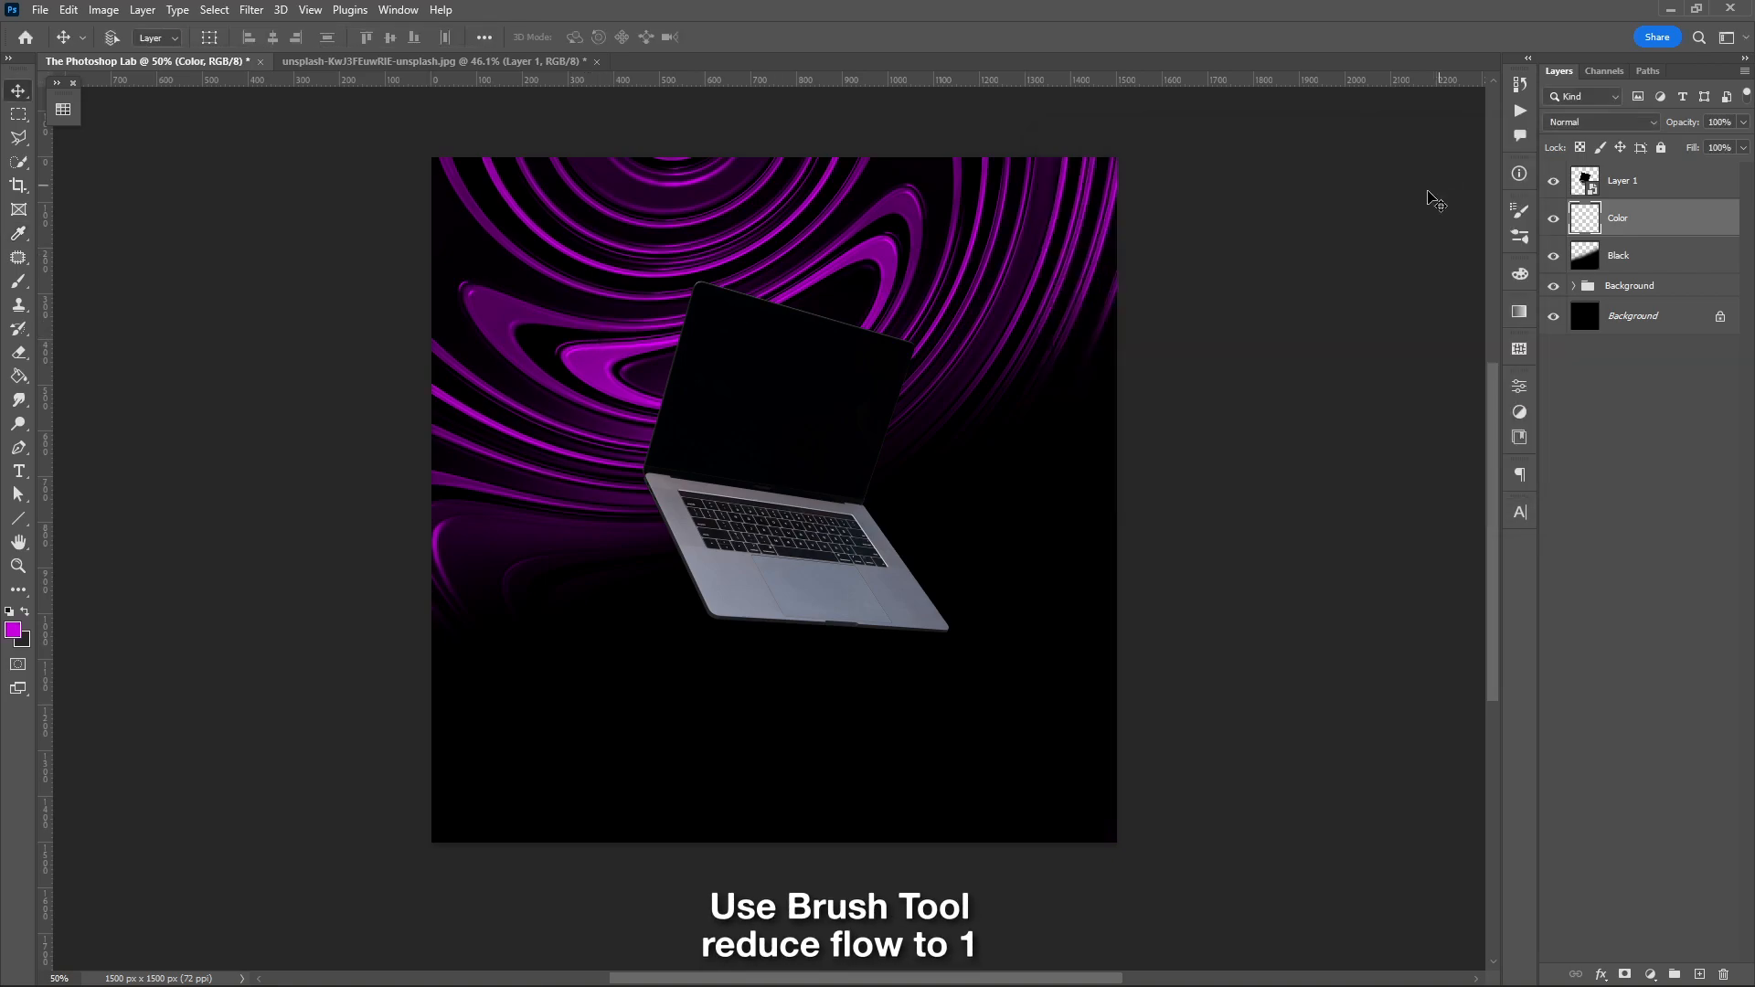
- Paint a faint purple glow behind the laptop on the Color layer with a large soft brush at 1% flow
key(b)
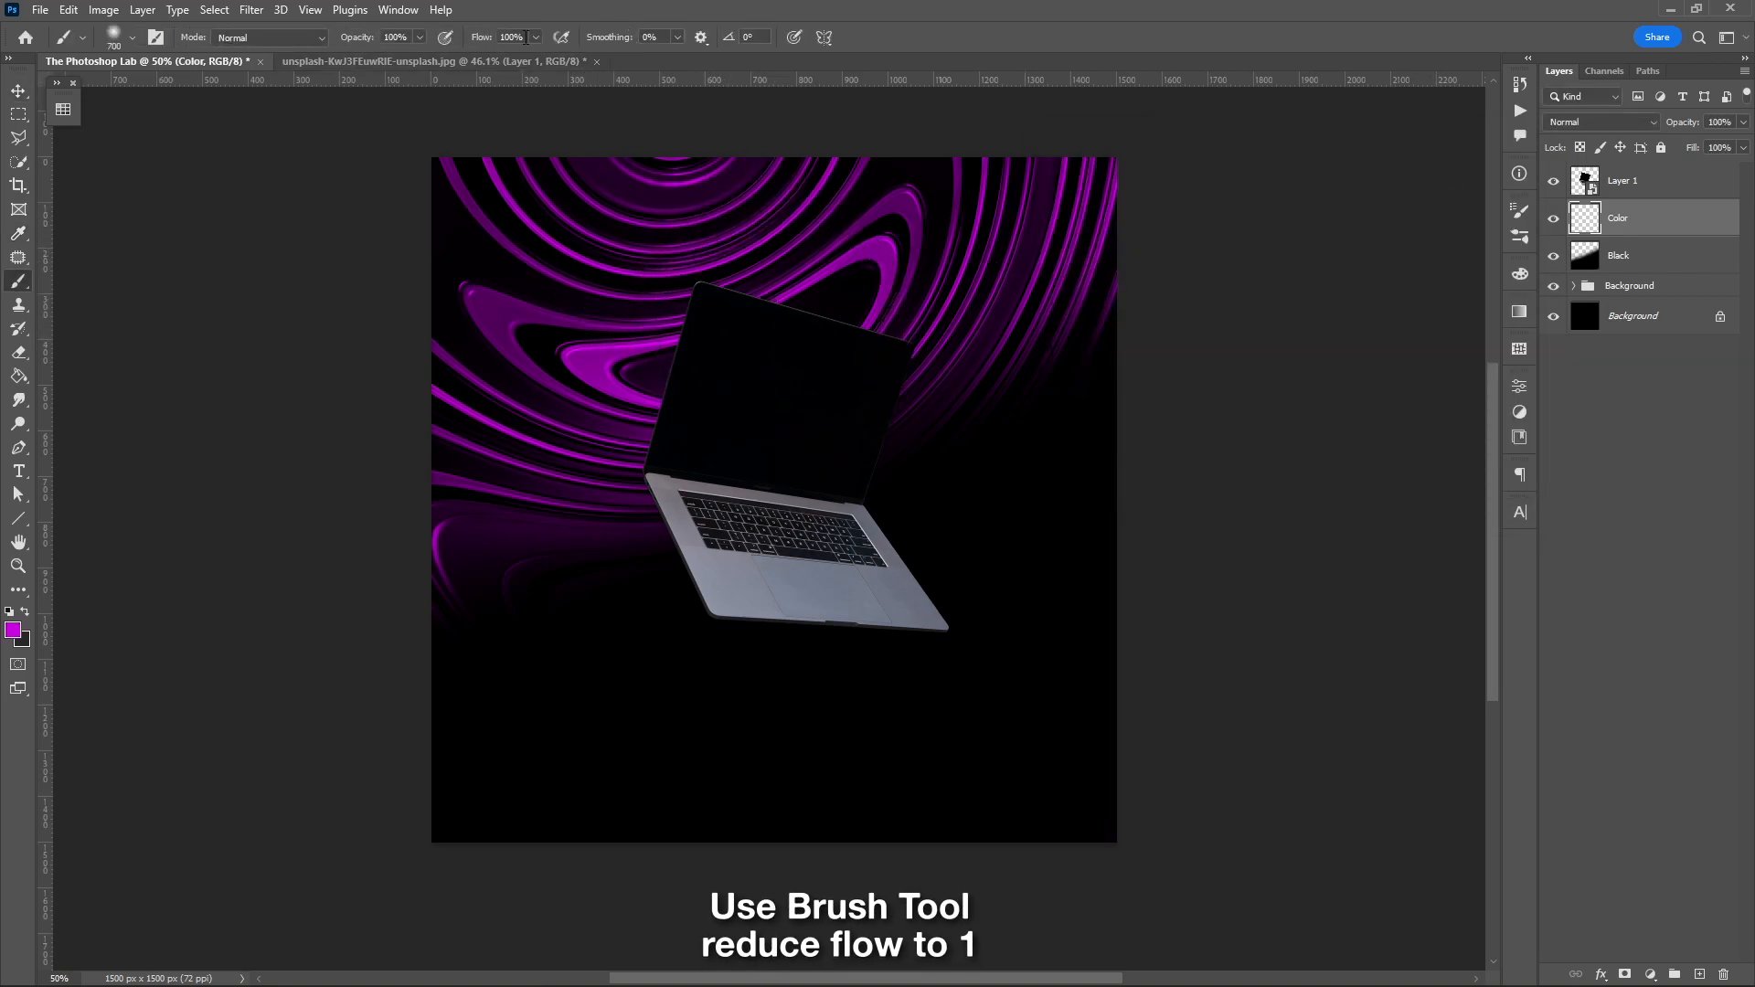
key(bracketright)
key(bracketright)
key(bracketright)
key(bracketright)
mouse_move(803, 471)
mouse_down()
mouse_move(698, 502)
mouse_move(509, 333)
mouse_move(768, 412)
mouse_up()
- Enlarge the laptop layer slightly with Free Transform
key(v)
ctrl+click(790, 567)
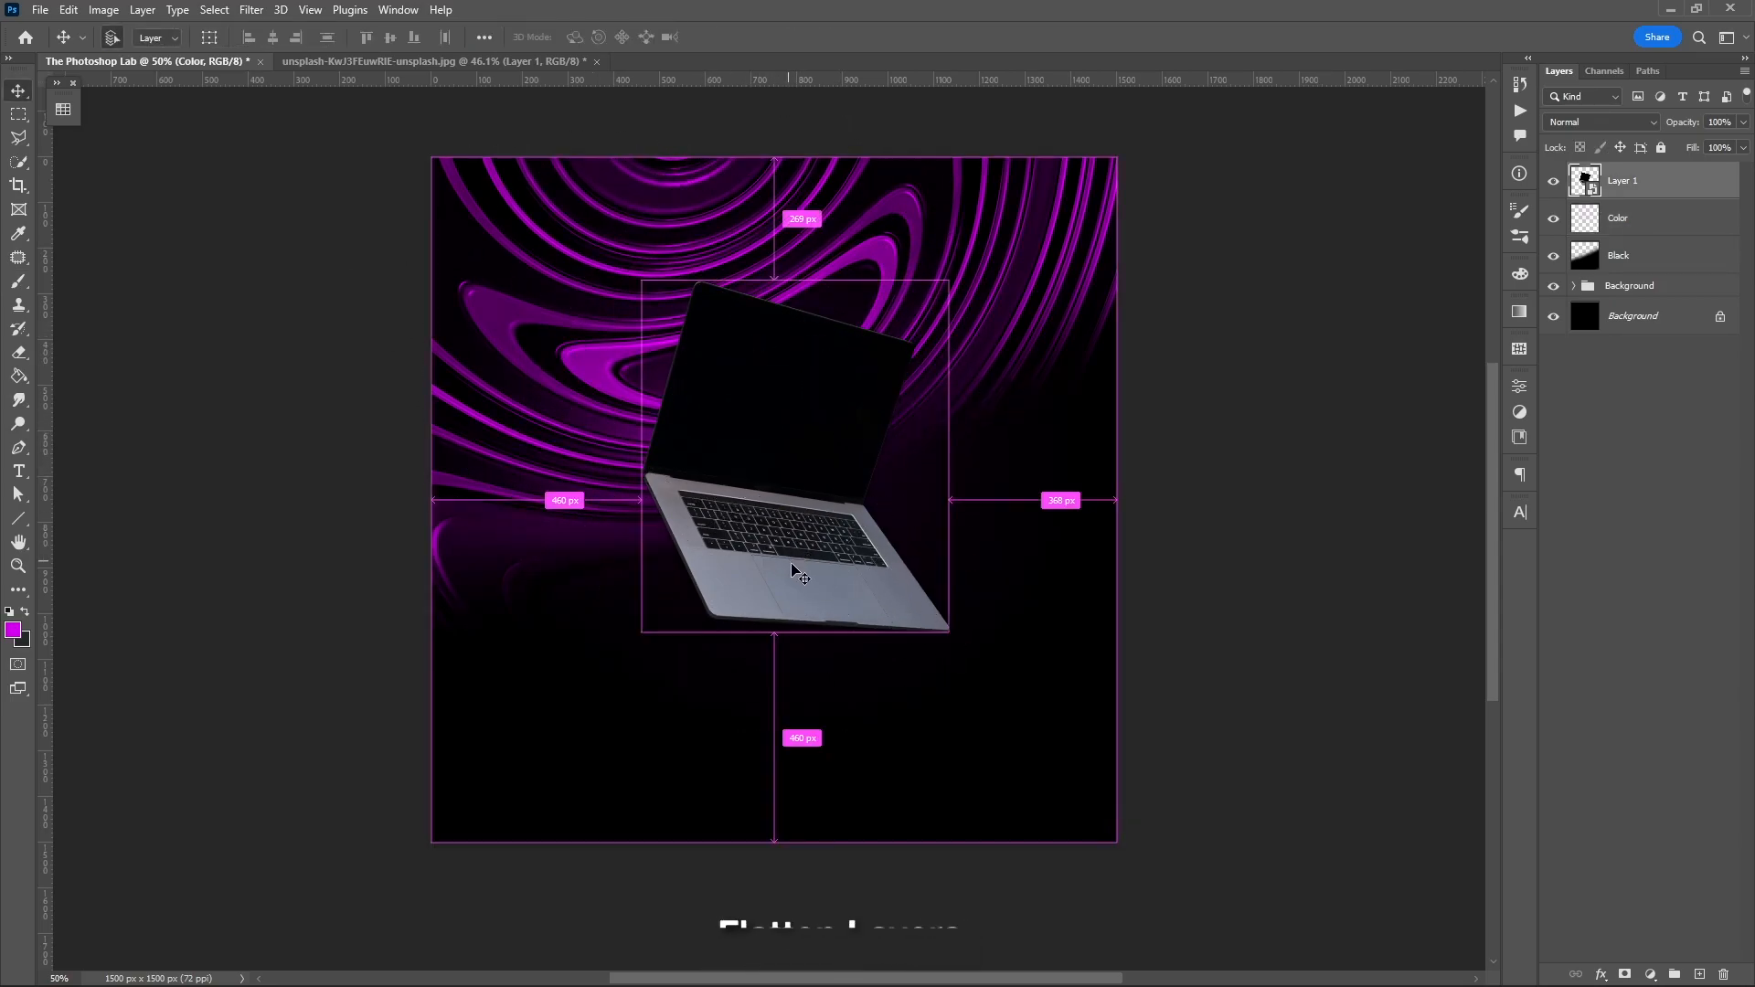
key(ctrl+t)
drag(904, 721, 914, 736)
key(Return)
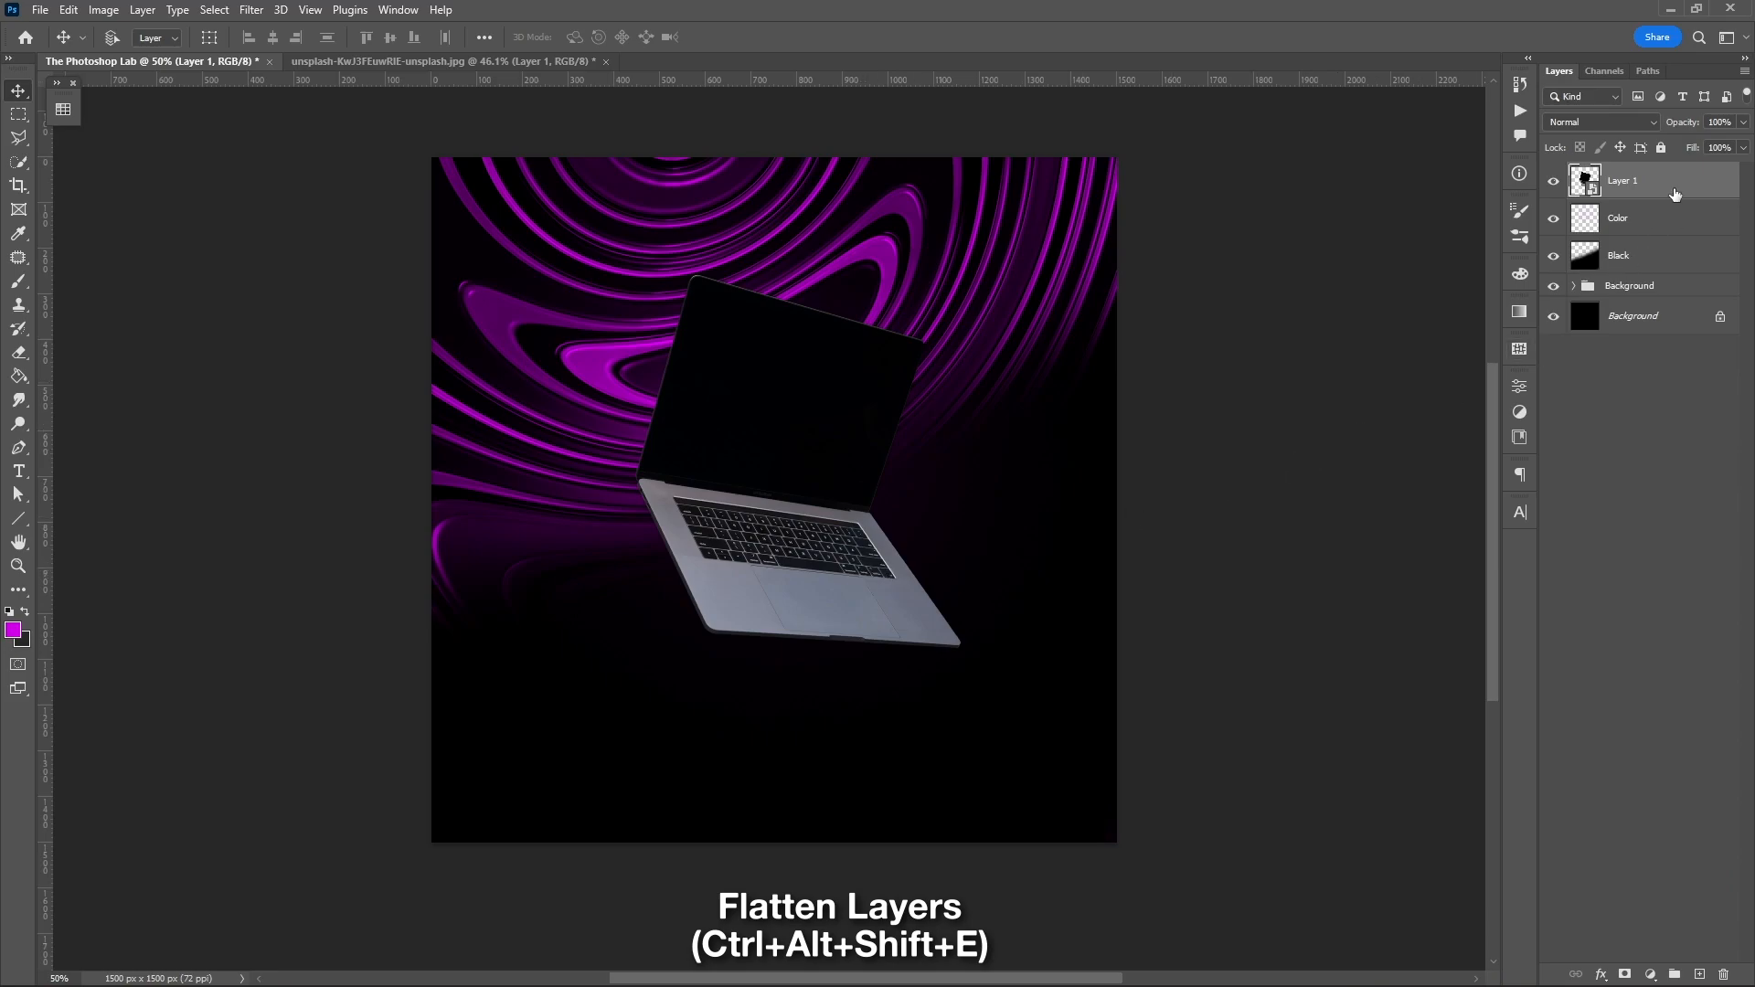
- Stamp all visible layers into a new layer on top and convert it to a Smart Object
key(ctrl+alt+shift+e)
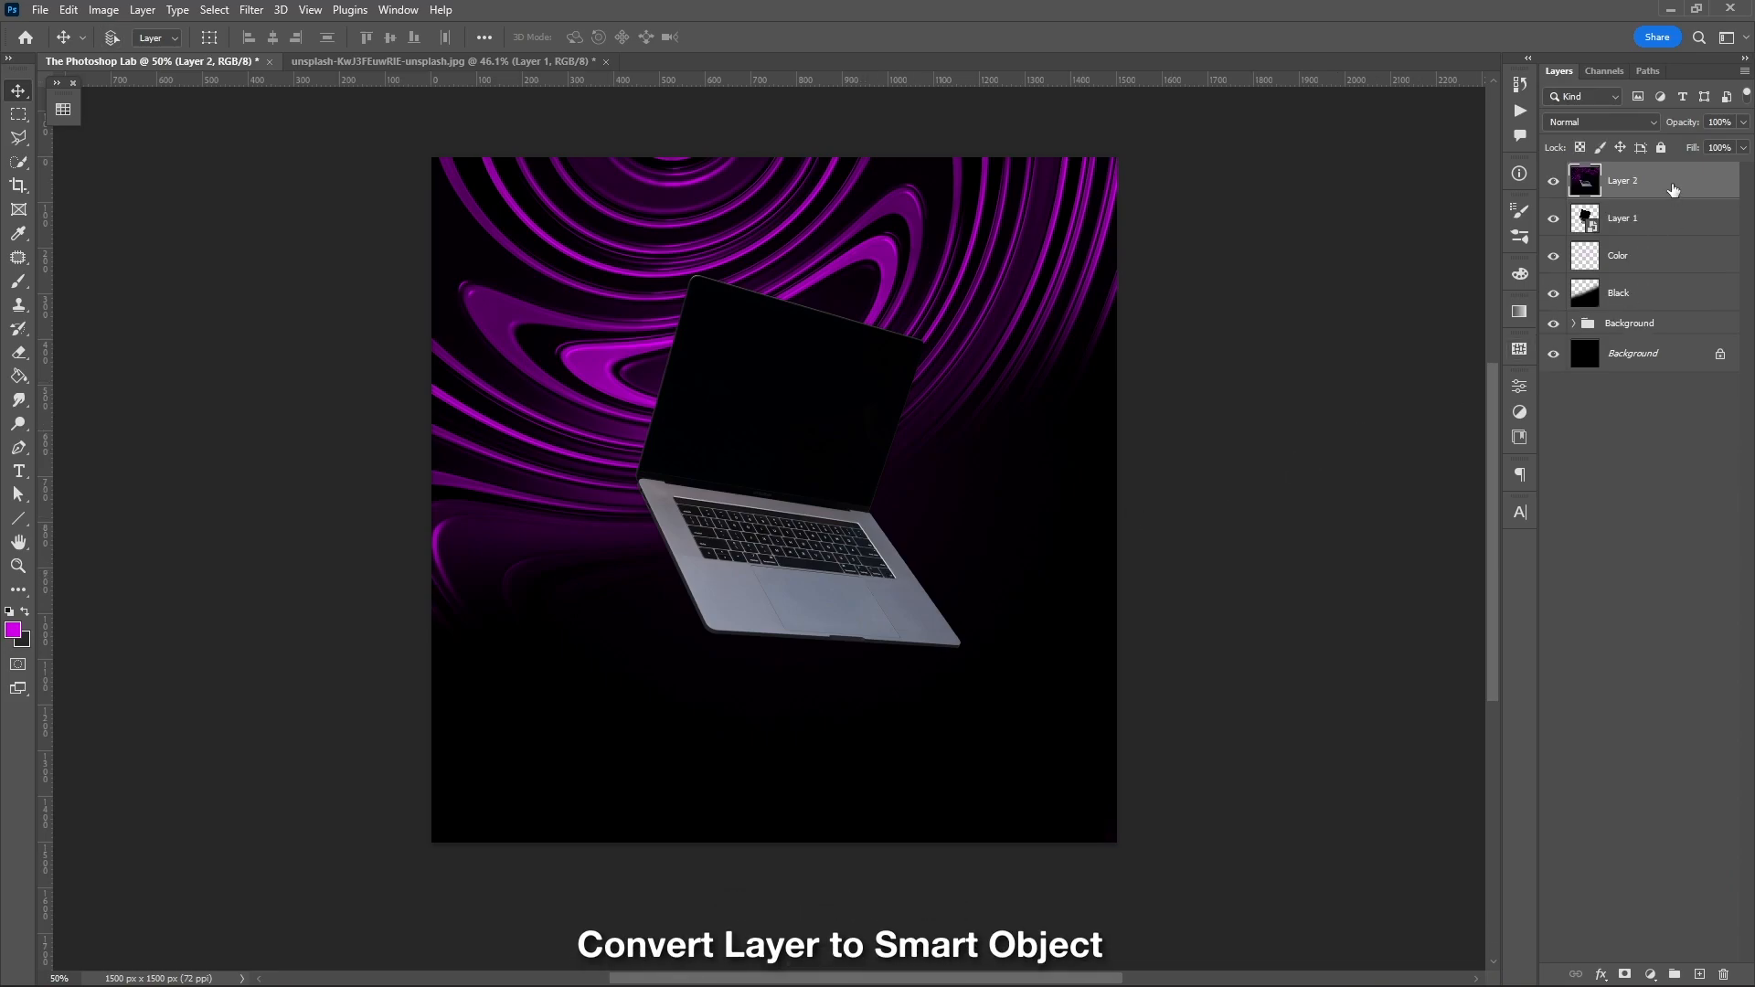
right_click(1673, 189)
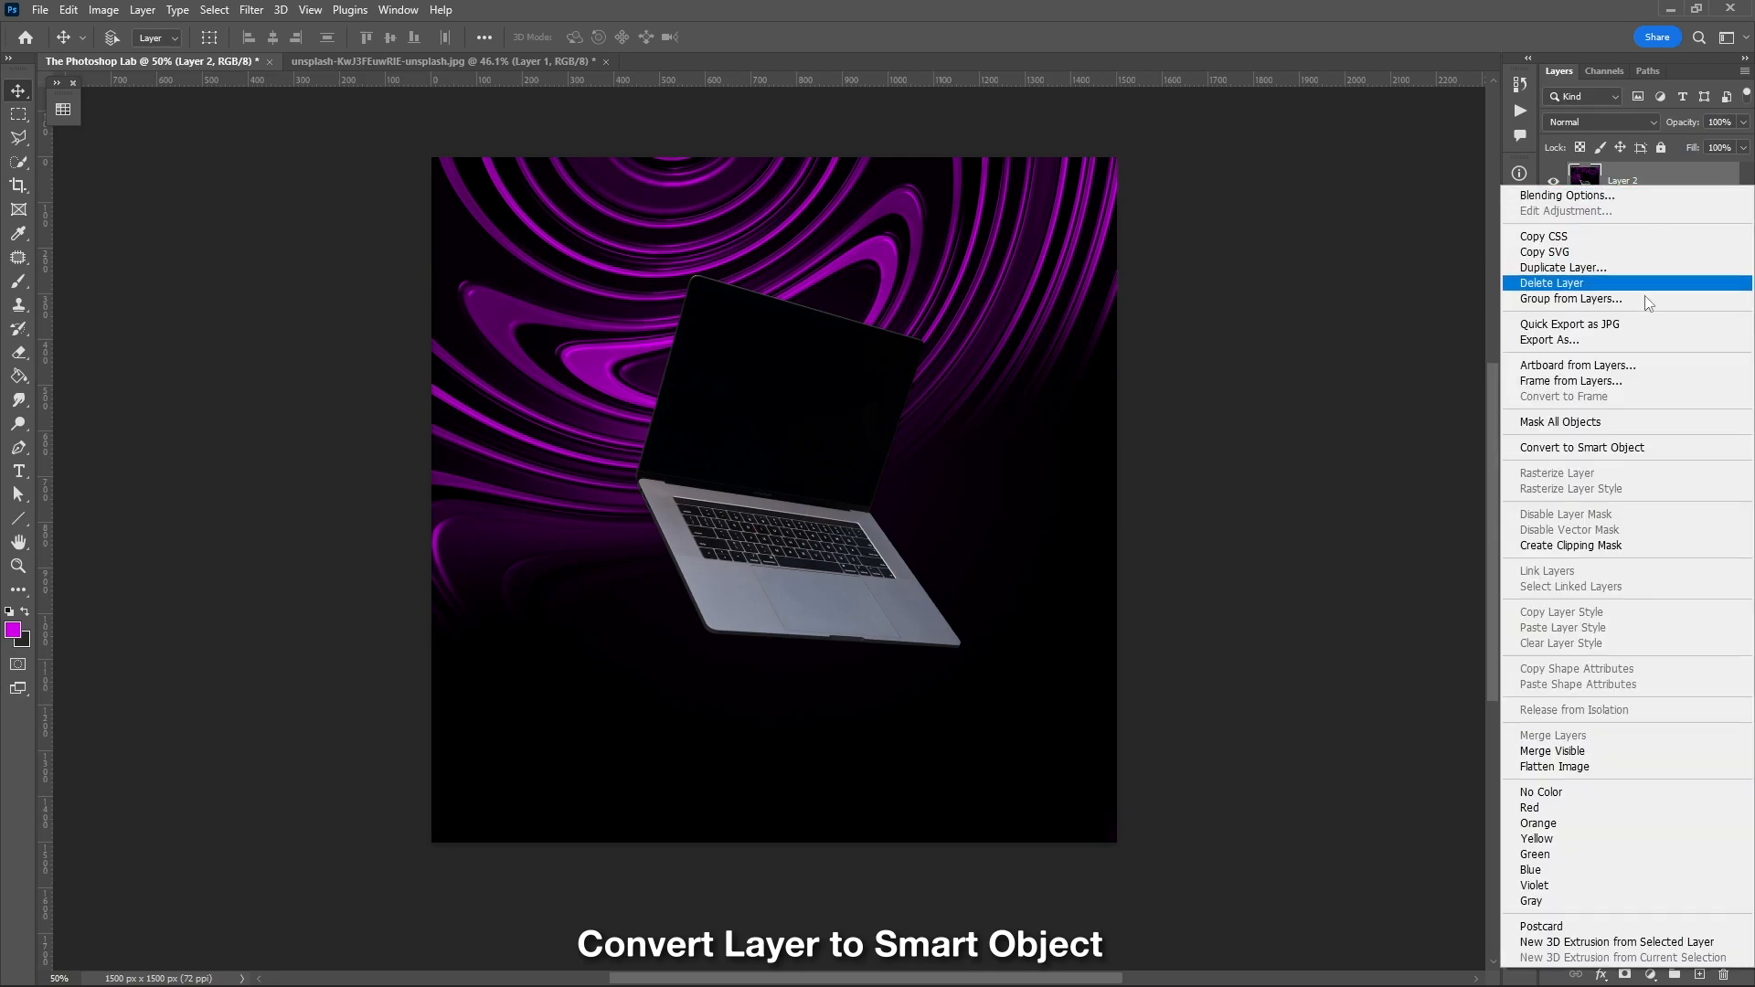
click(1633, 446)
- Add a Hue/Saturation adjustment layer with Hue +20 and Saturation +14 above the stamped layer
click(1651, 974)
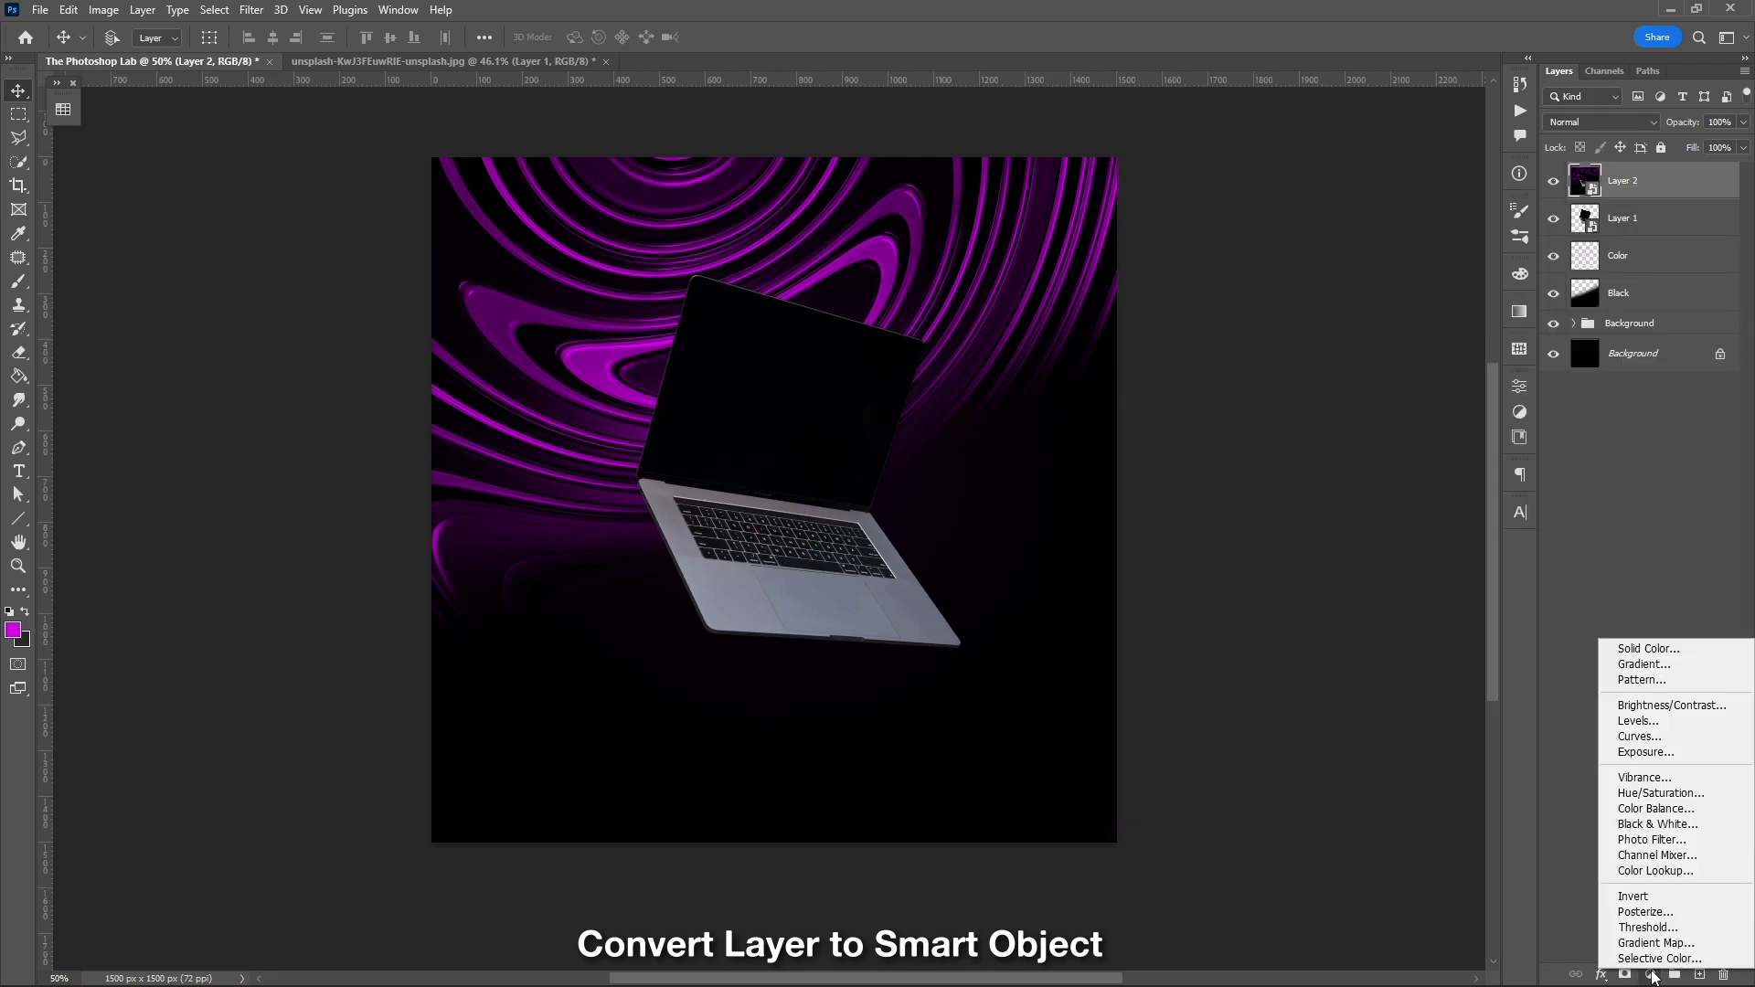
click(1645, 798)
drag(1376, 498, 1358, 503)
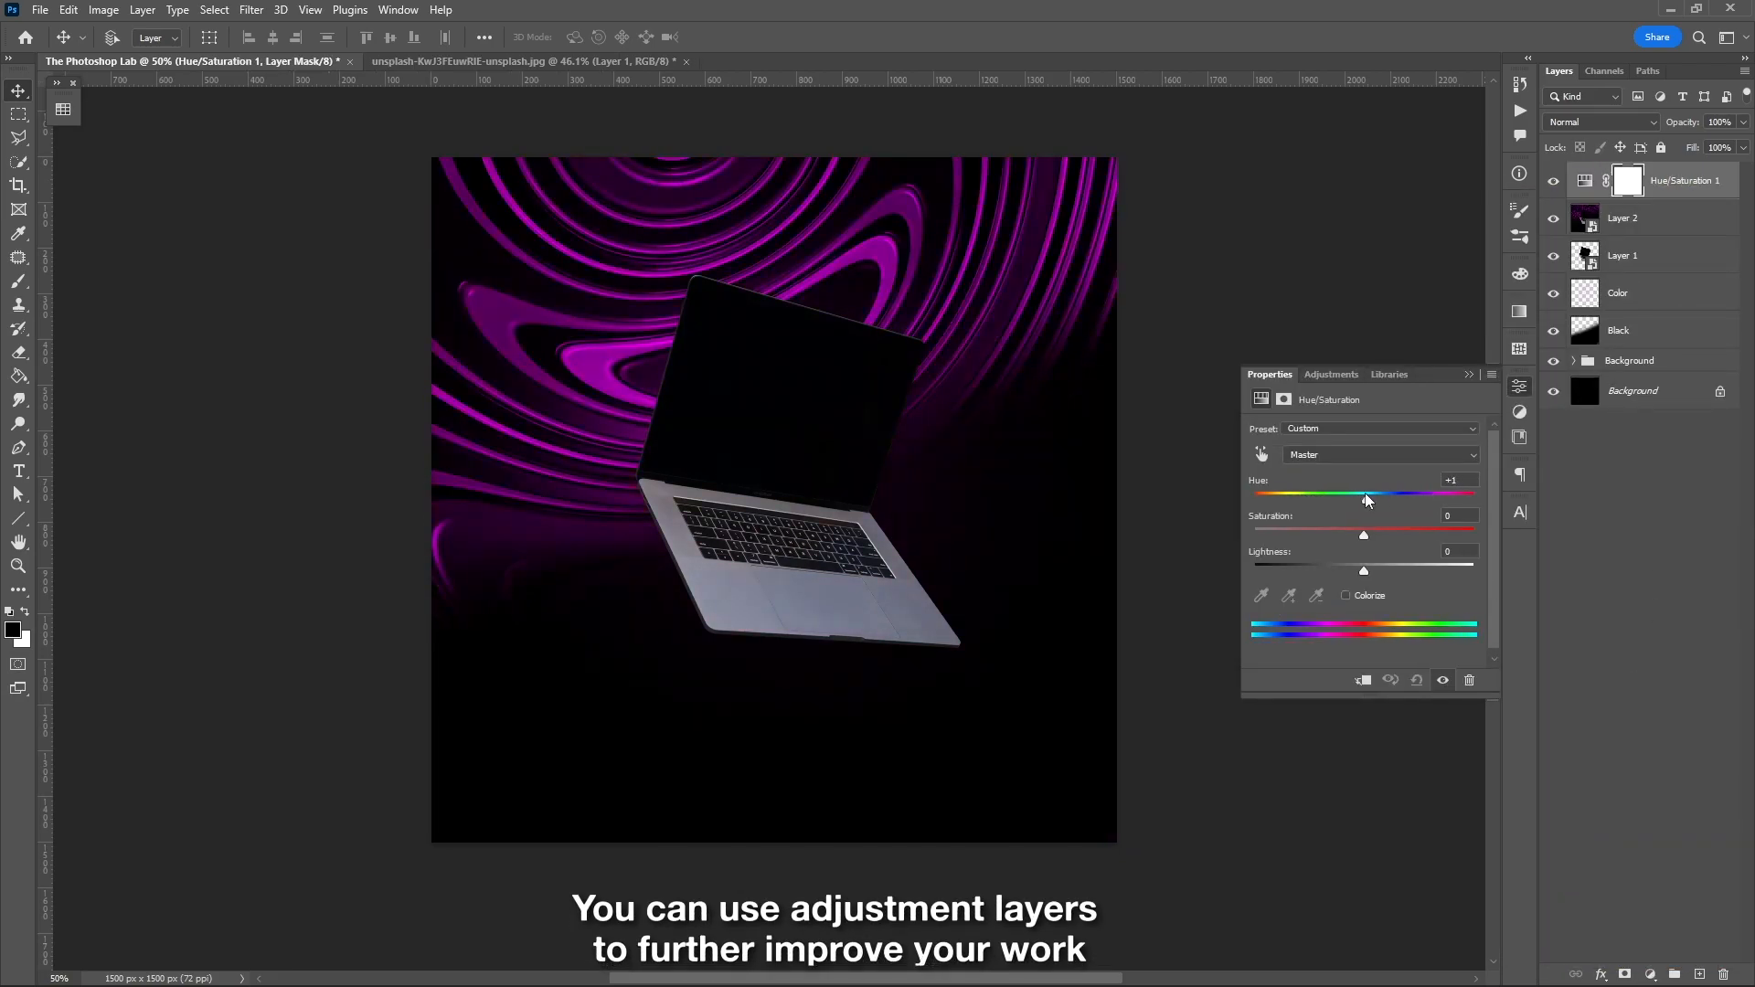
click(1469, 375)
- Add a Curves adjustment layer and shape an S-curve with darker shadows and brighter highlights for more contrast
click(1651, 975)
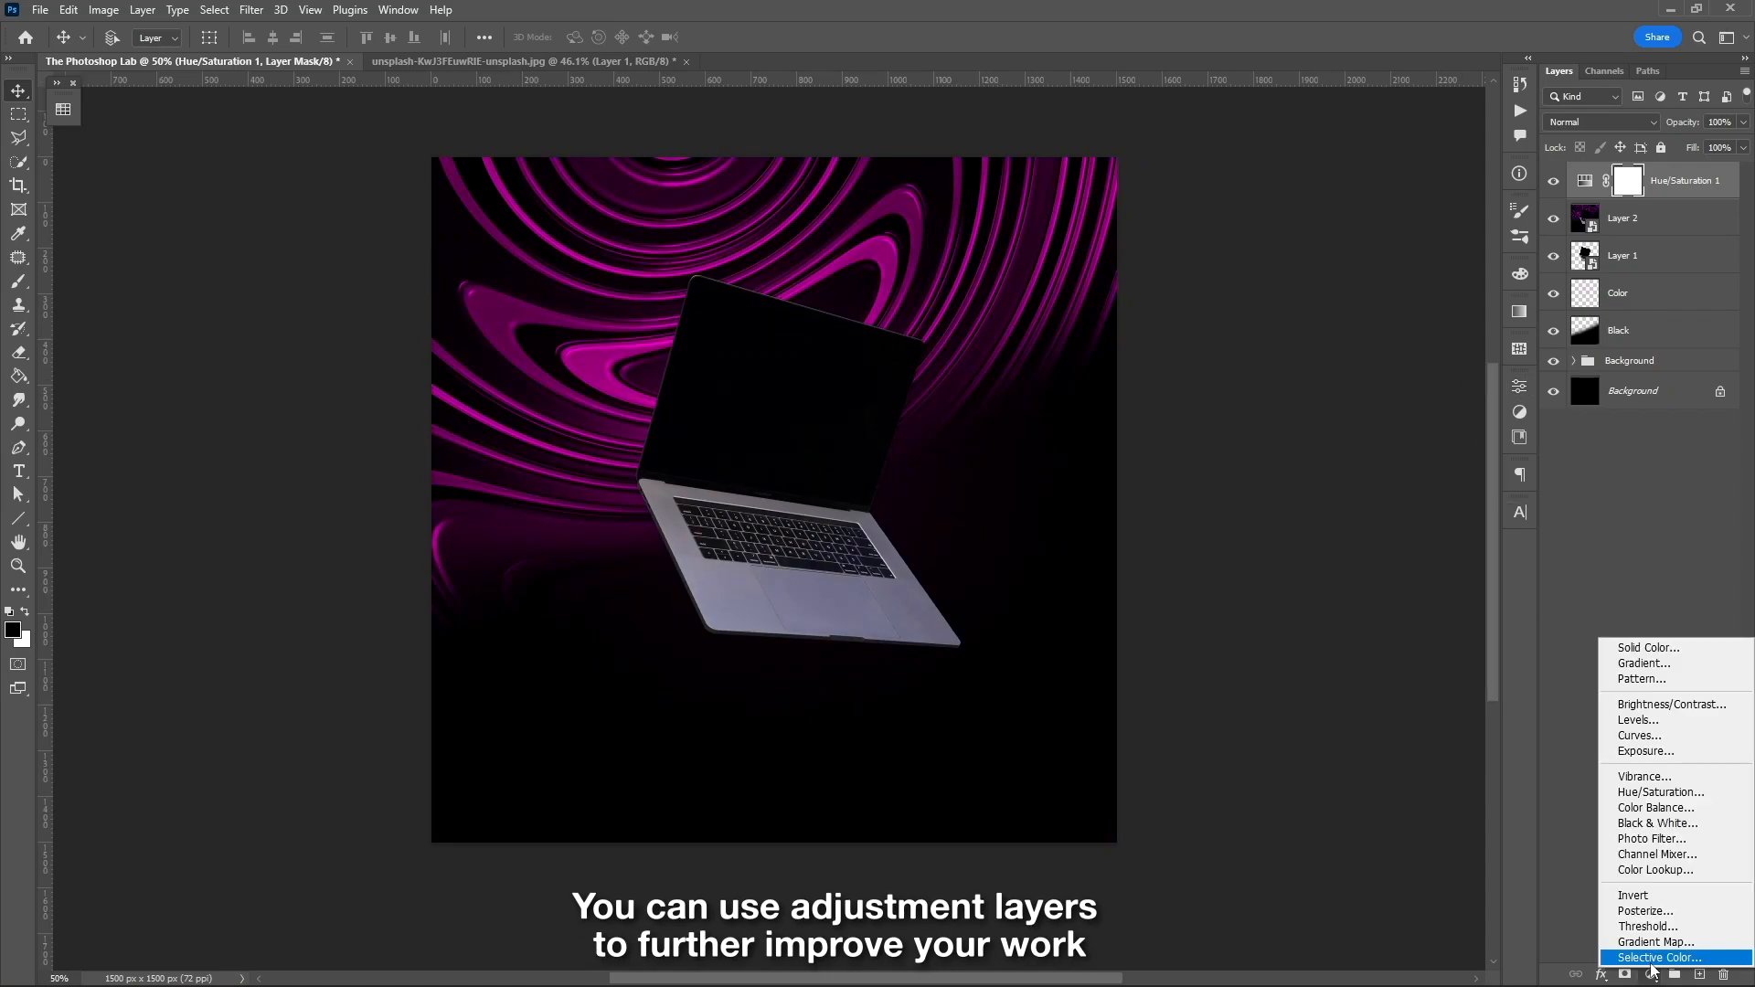
click(1636, 735)
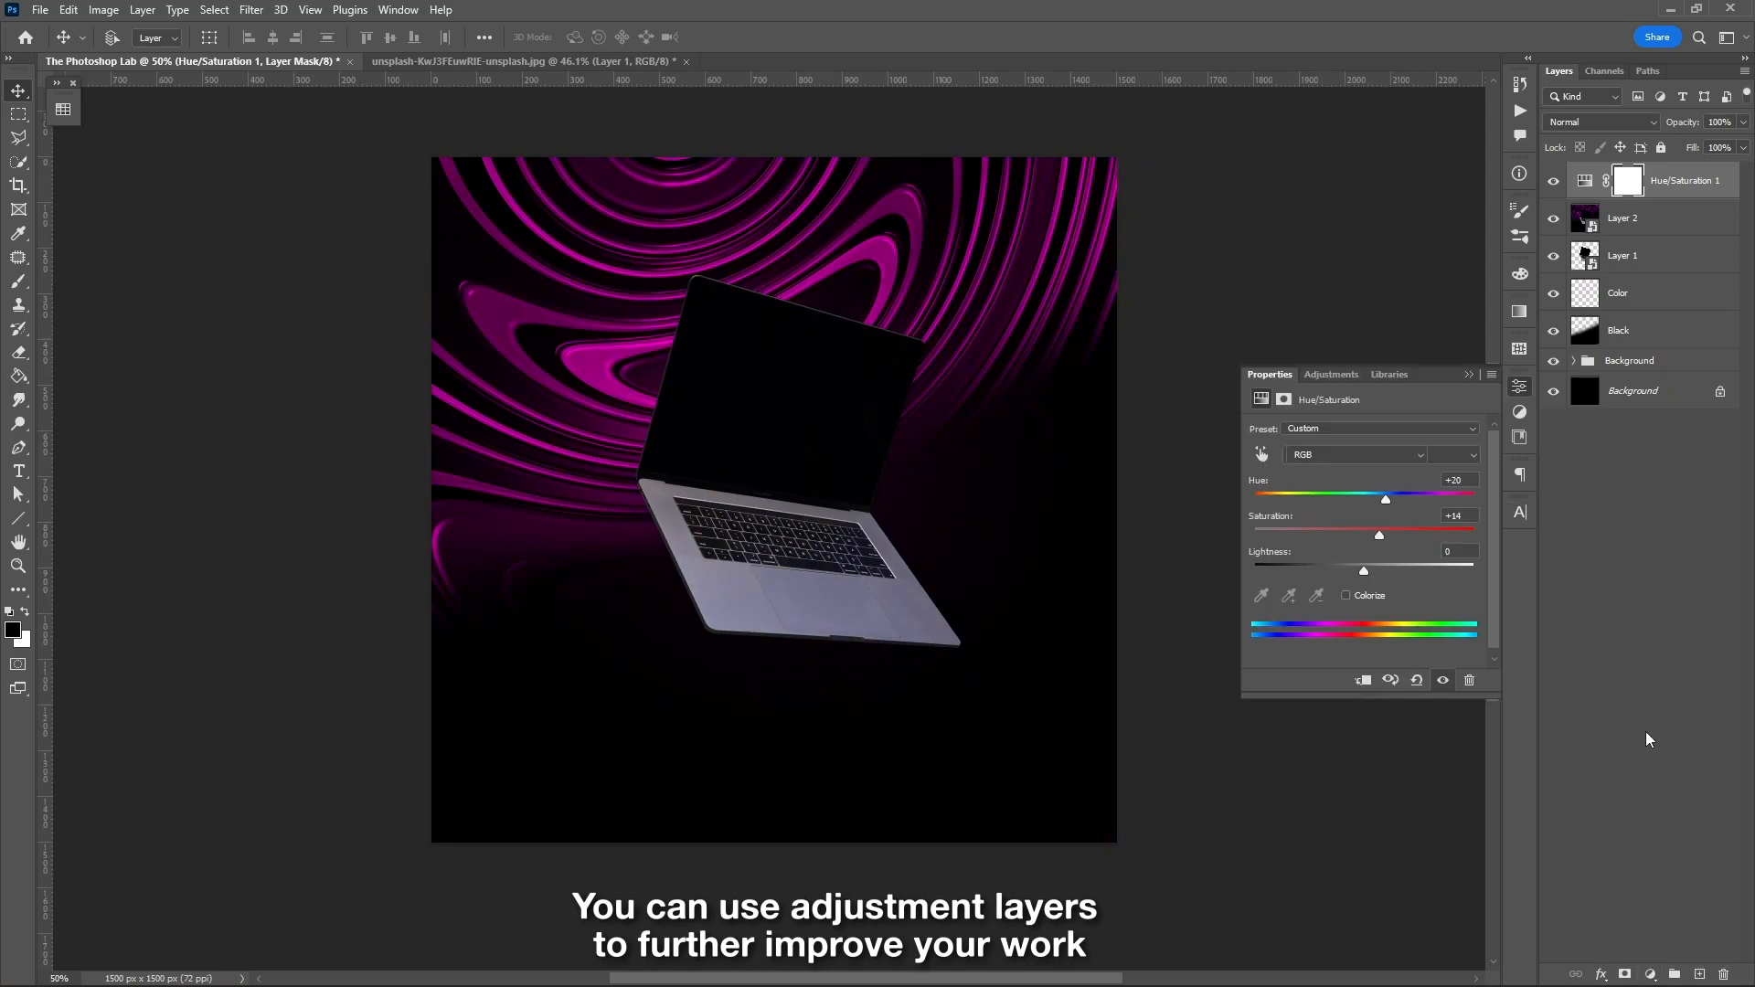
drag(1354, 590, 1355, 603)
drag(1404, 541, 1404, 530)
drag(1354, 603, 1349, 599)
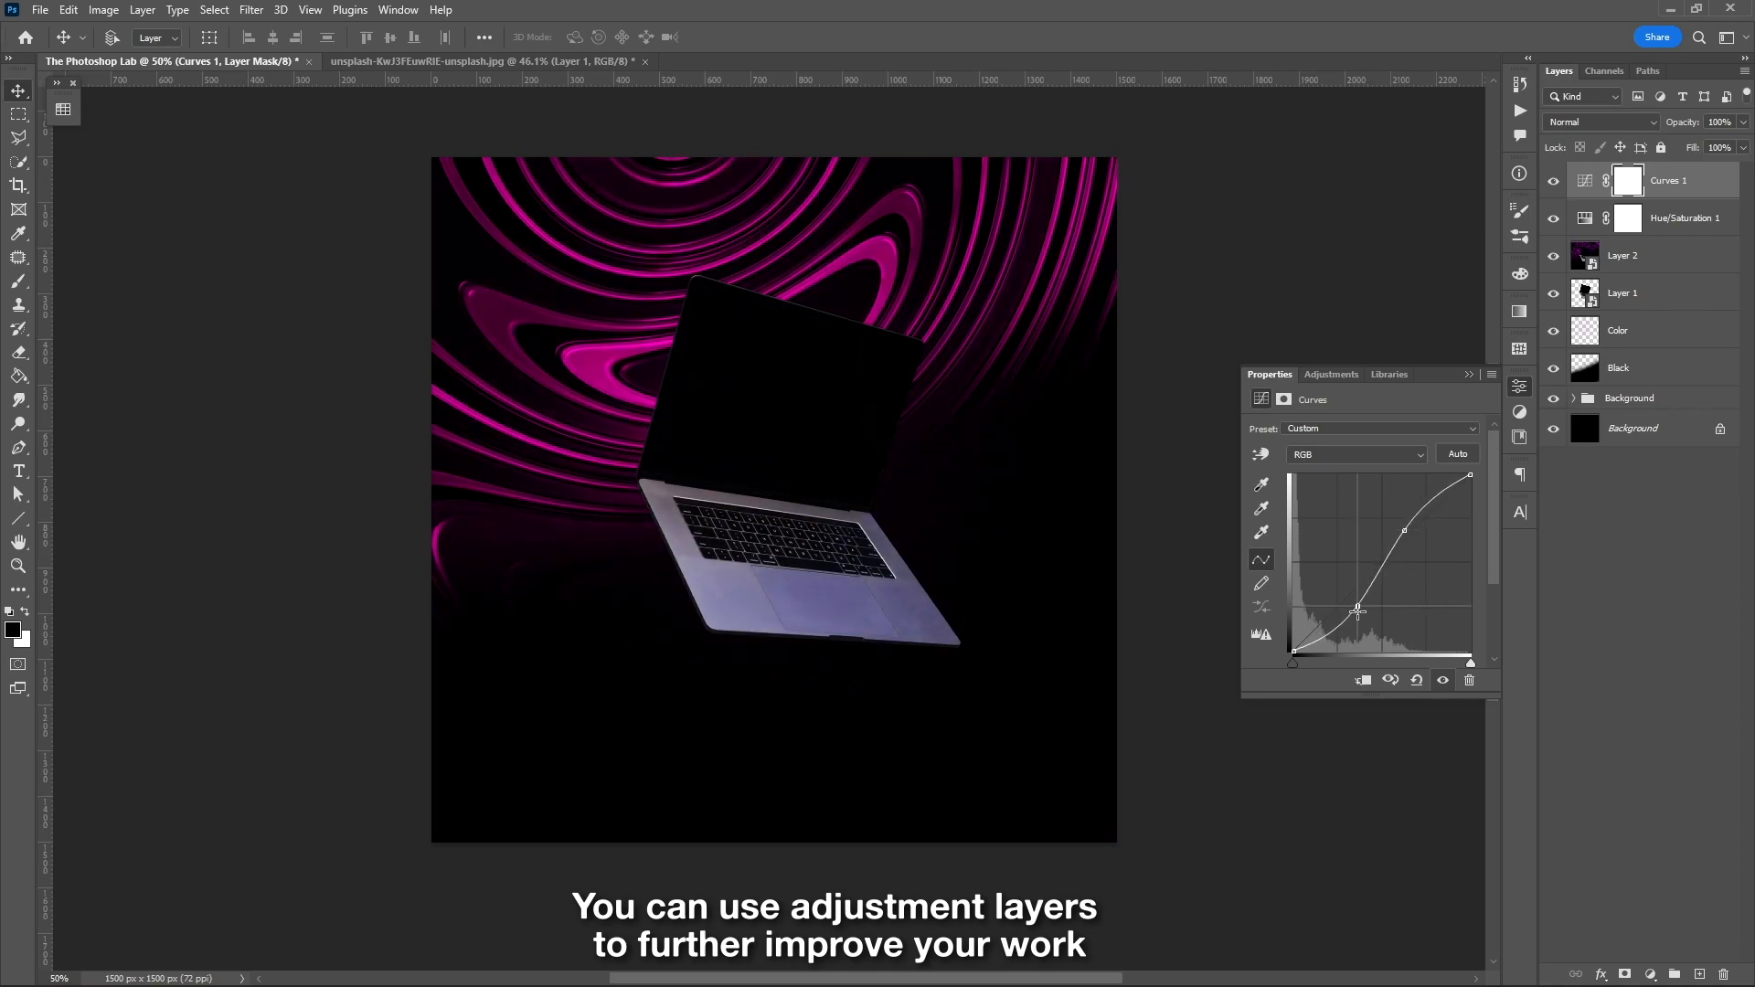
click(1469, 375)
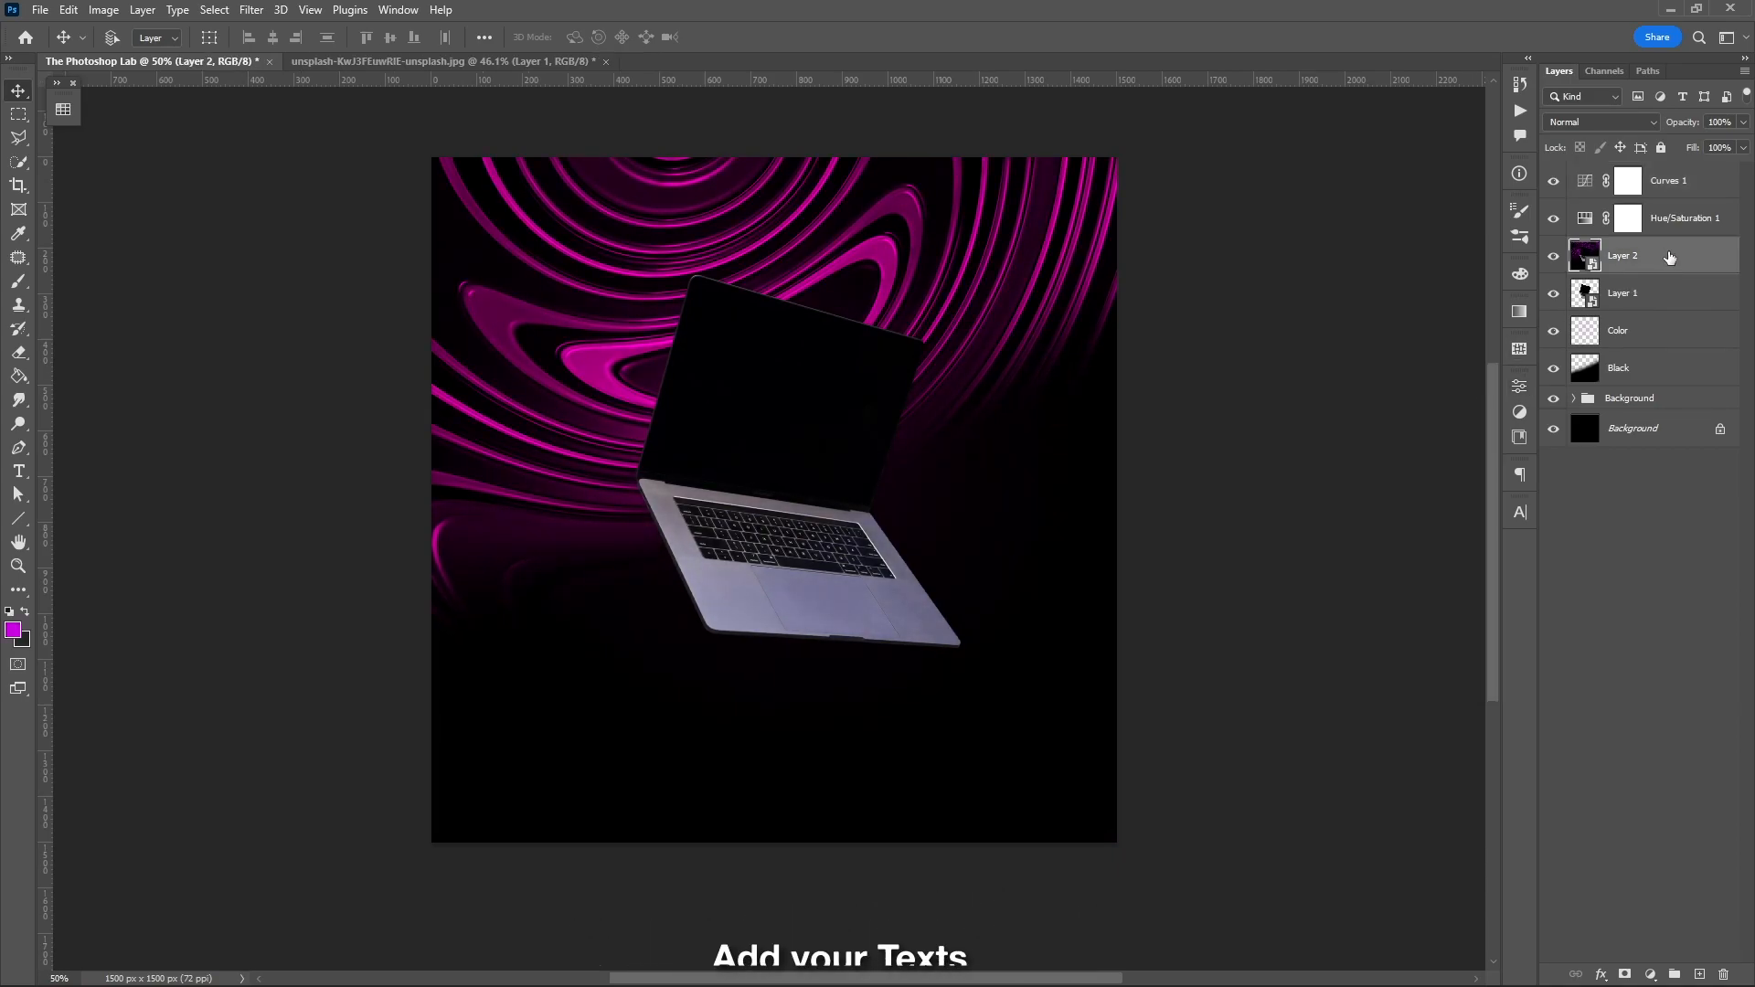
- Apply the Add Noise filter to the stamped Smart Object with Amount 2% and Uniform distribution
click(251, 9)
mouse_move(275, 271)
click(521, 276)
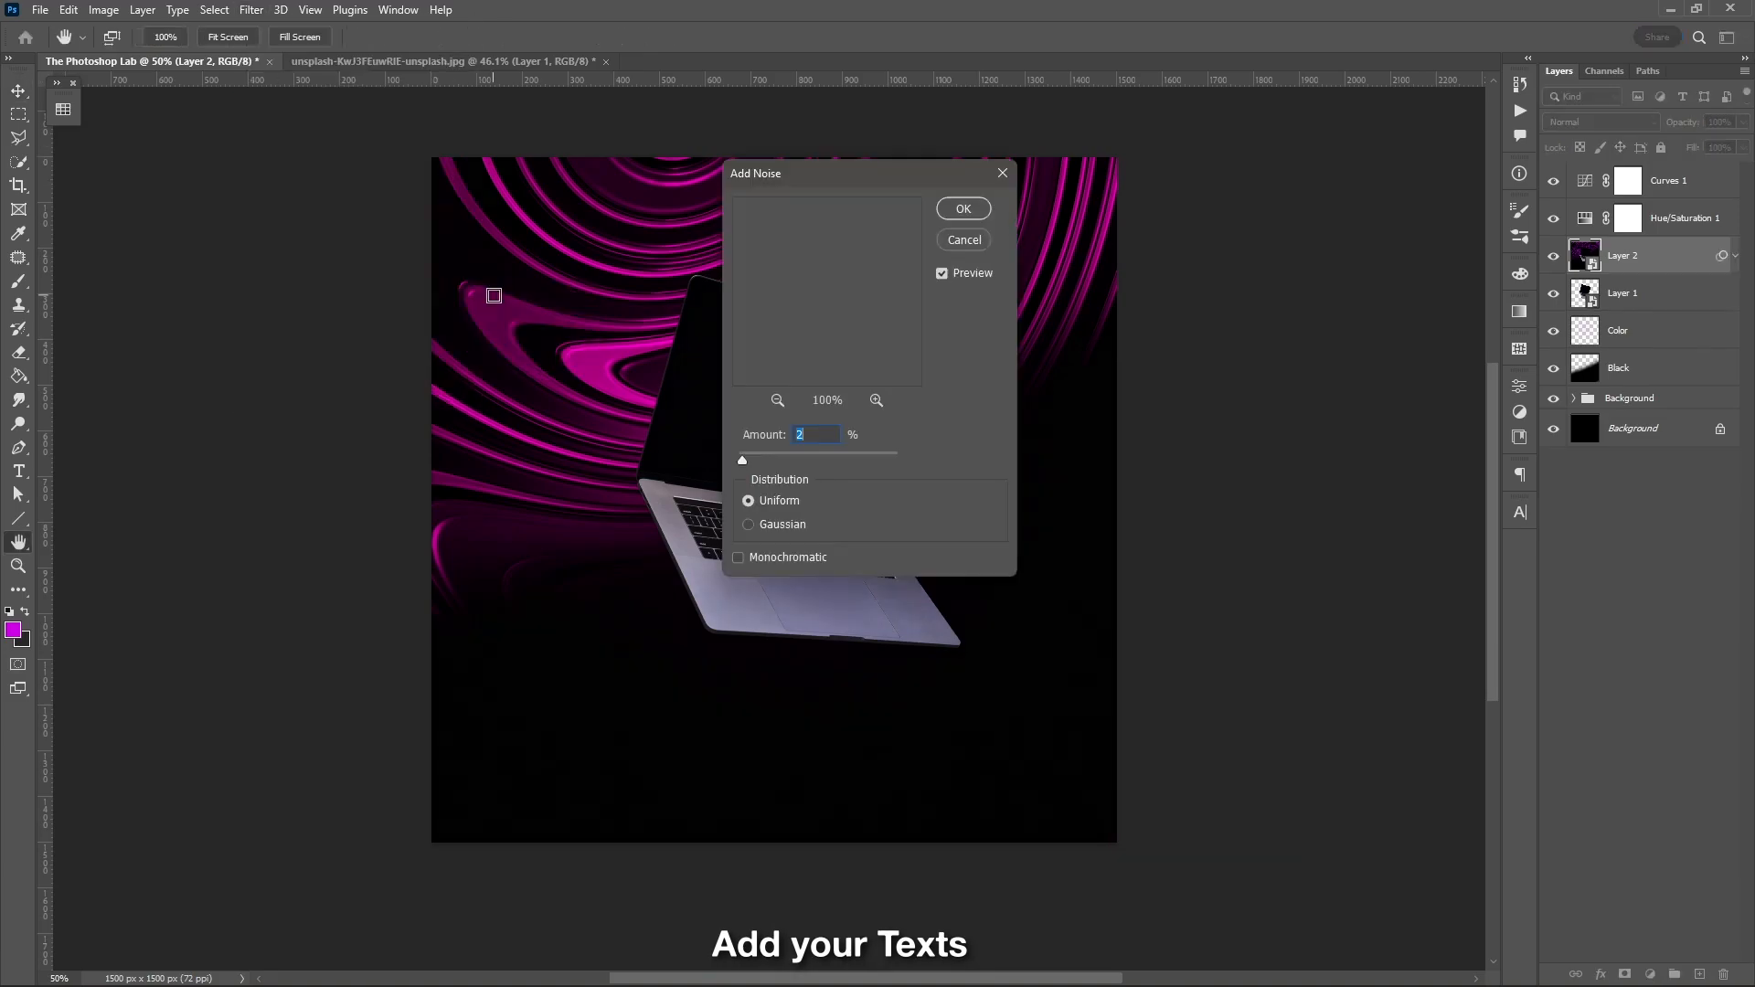
click(963, 209)
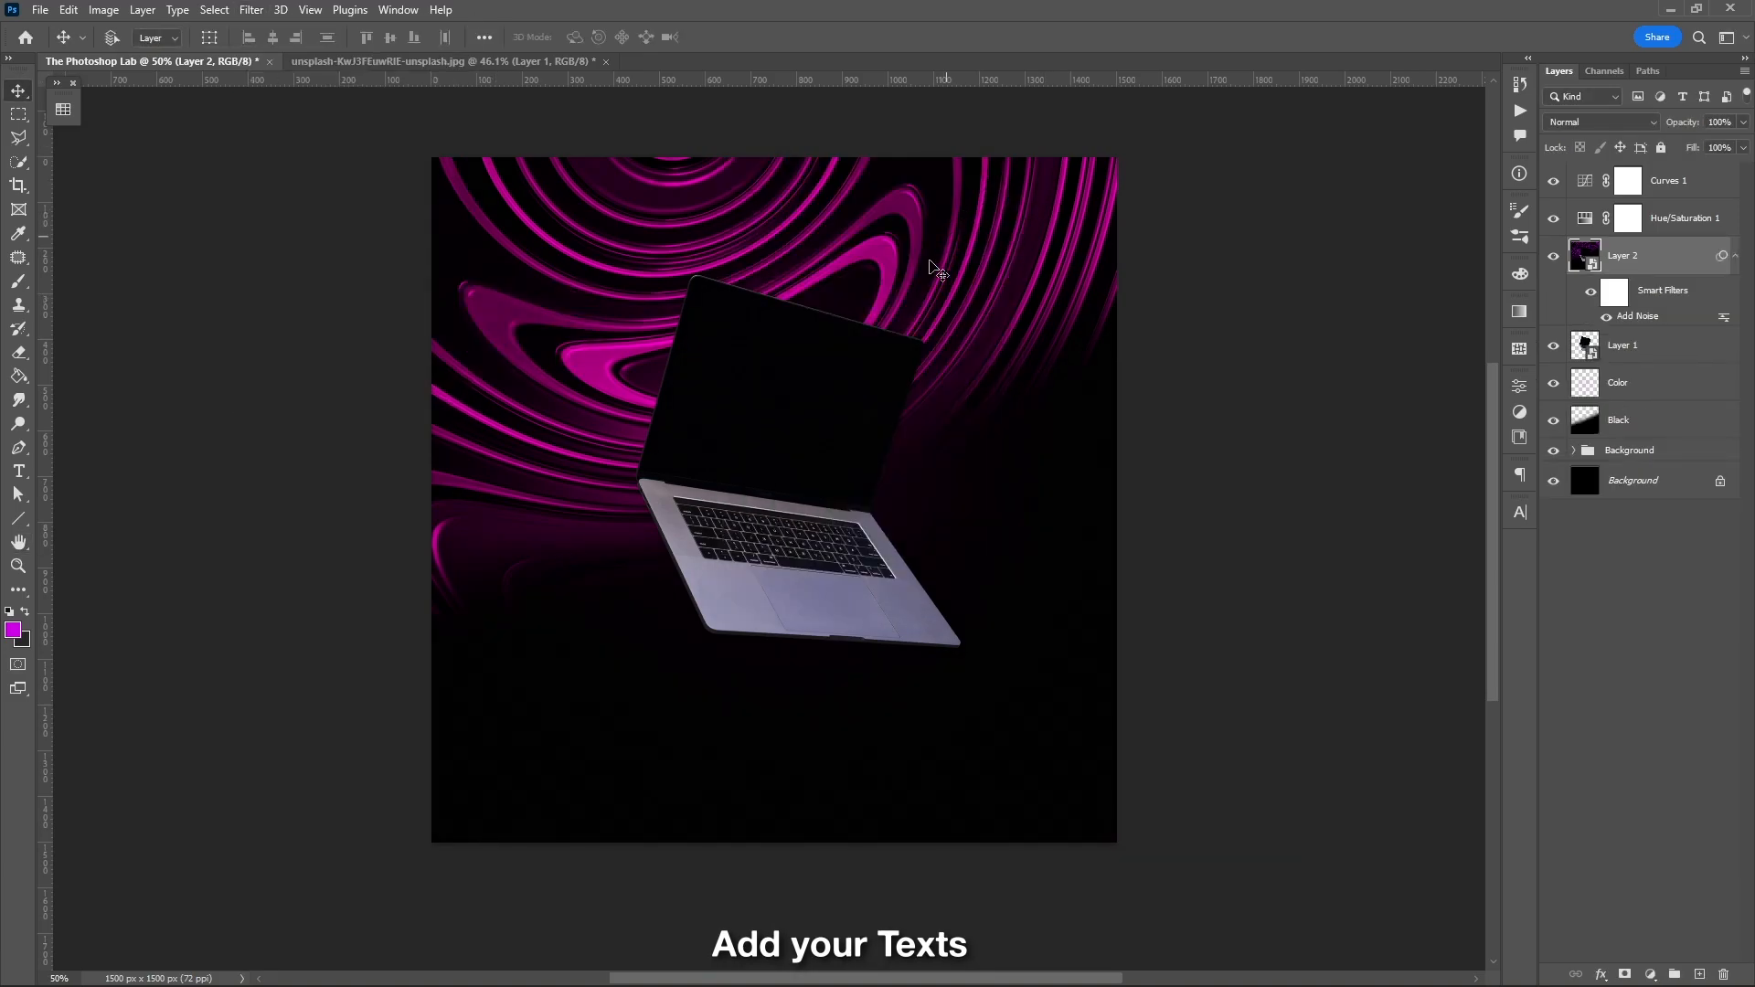